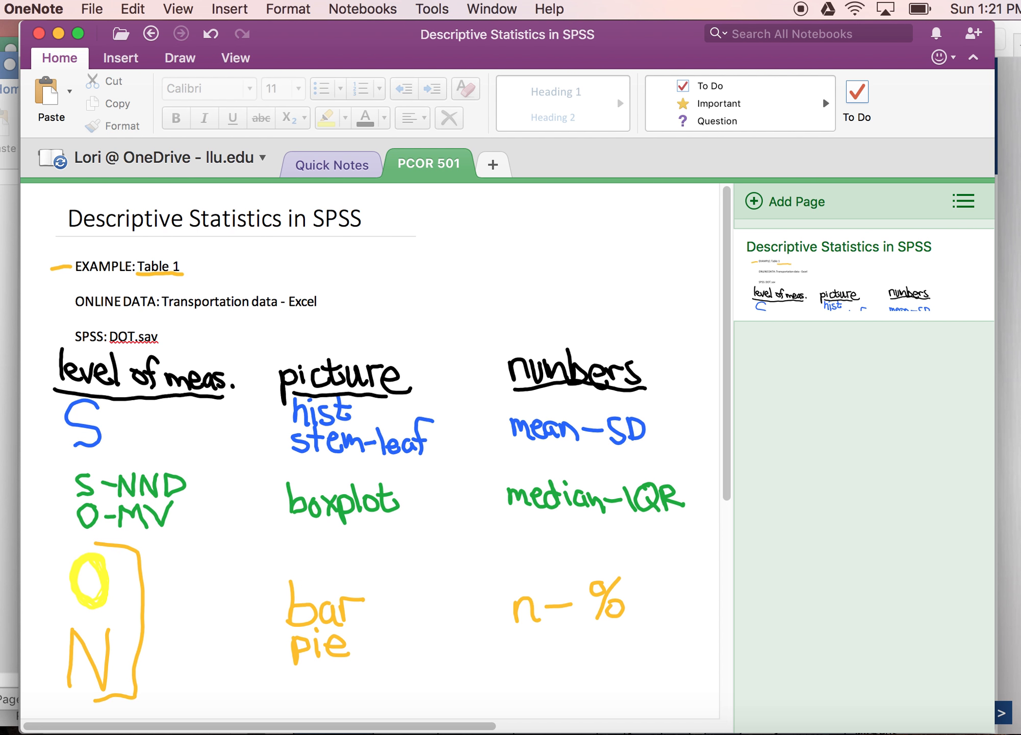
Step: Mark the online data line with an orange dash, circle Excel, add an arrow before the SPSS line, and circle the title's start
{"action": "left_click_drag", "start_coordinate": [59, 302], "coordinate": [72, 302]}
{"action": "mouse_move", "coordinate": [326, 289]}
{"action": "left_mouse_down"}
{"action": "mouse_move", "coordinate": [298, 286]}
{"action": "mouse_move", "coordinate": [299, 320]}
{"action": "mouse_move", "coordinate": [325, 291]}
{"action": "left_mouse_up"}
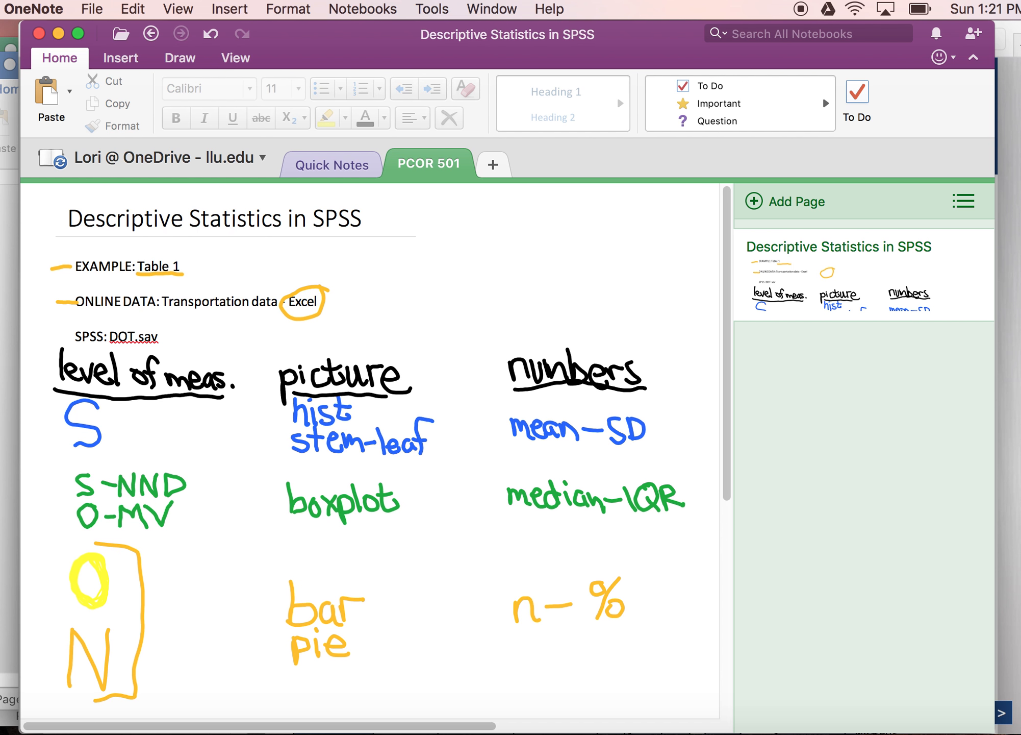
{"action": "mouse_move", "coordinate": [38, 336]}
{"action": "left_mouse_down"}
{"action": "mouse_move", "coordinate": [78, 334]}
{"action": "mouse_move", "coordinate": [68, 343]}
{"action": "left_mouse_up"}
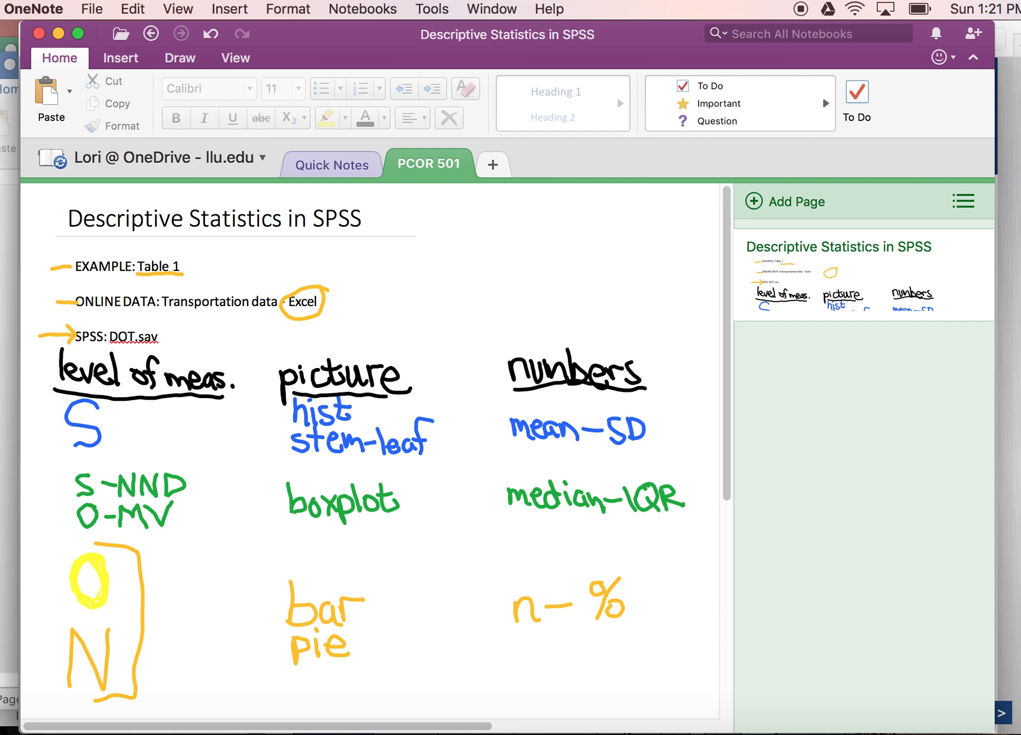
{"action": "mouse_move", "coordinate": [87, 200]}
{"action": "left_mouse_down"}
{"action": "mouse_move", "coordinate": [95, 232]}
{"action": "mouse_move", "coordinate": [83, 199]}
{"action": "left_mouse_up"}
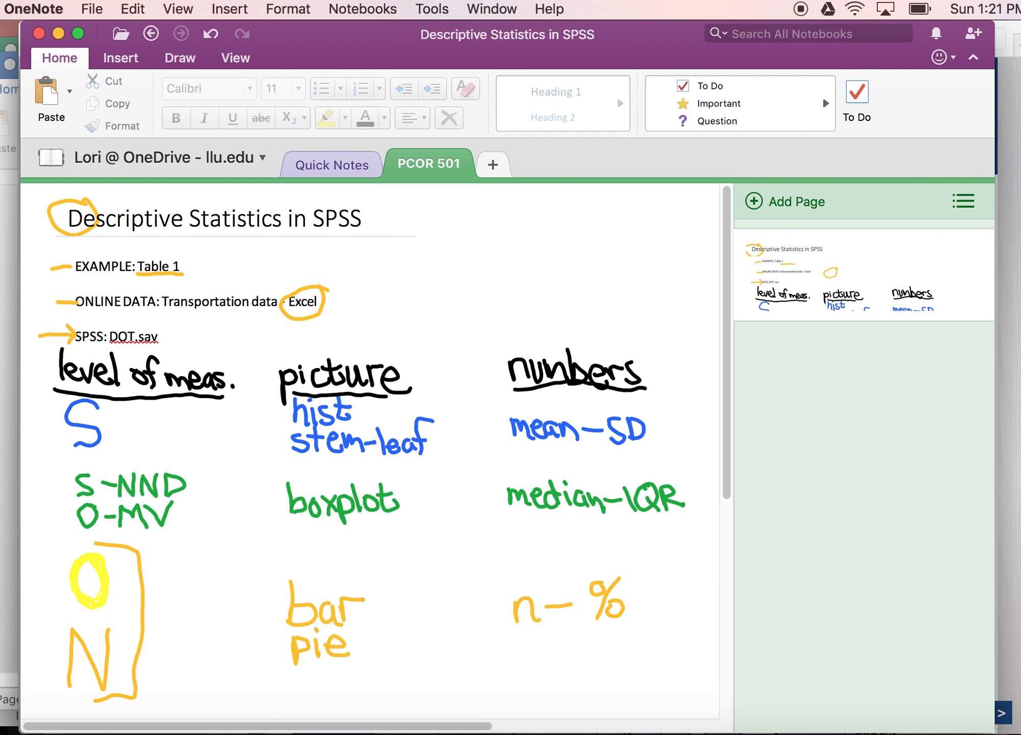
Step: Draw a tick-mark scale beside the blue S and bracket the S-NND and O-MV rows with an arrow
{"action": "left_click_drag", "start_coordinate": [125, 449], "coordinate": [215, 430]}
{"action": "mouse_move", "coordinate": [125, 439]}
{"action": "left_mouse_down"}
{"action": "mouse_move", "coordinate": [128, 449]}
{"action": "mouse_move", "coordinate": [214, 427]}
{"action": "left_mouse_up"}
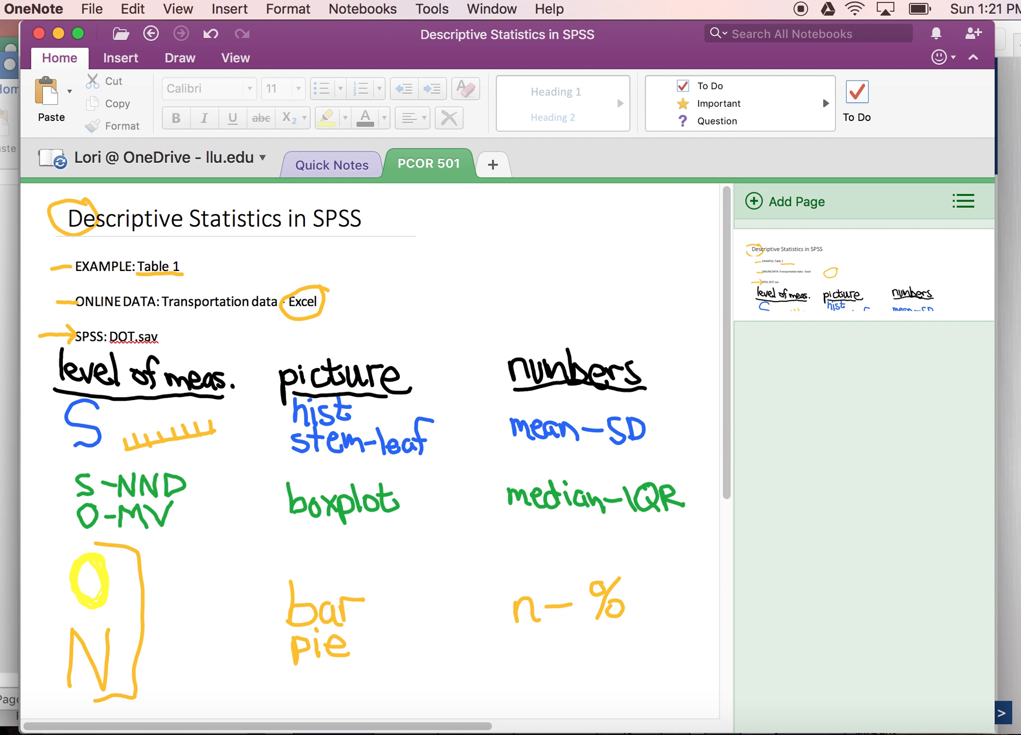
{"action": "mouse_move", "coordinate": [88, 464]}
{"action": "left_mouse_down"}
{"action": "mouse_move", "coordinate": [73, 465]}
{"action": "mouse_move", "coordinate": [59, 507]}
{"action": "mouse_move", "coordinate": [77, 534]}
{"action": "mouse_move", "coordinate": [170, 525]}
{"action": "left_mouse_up"}
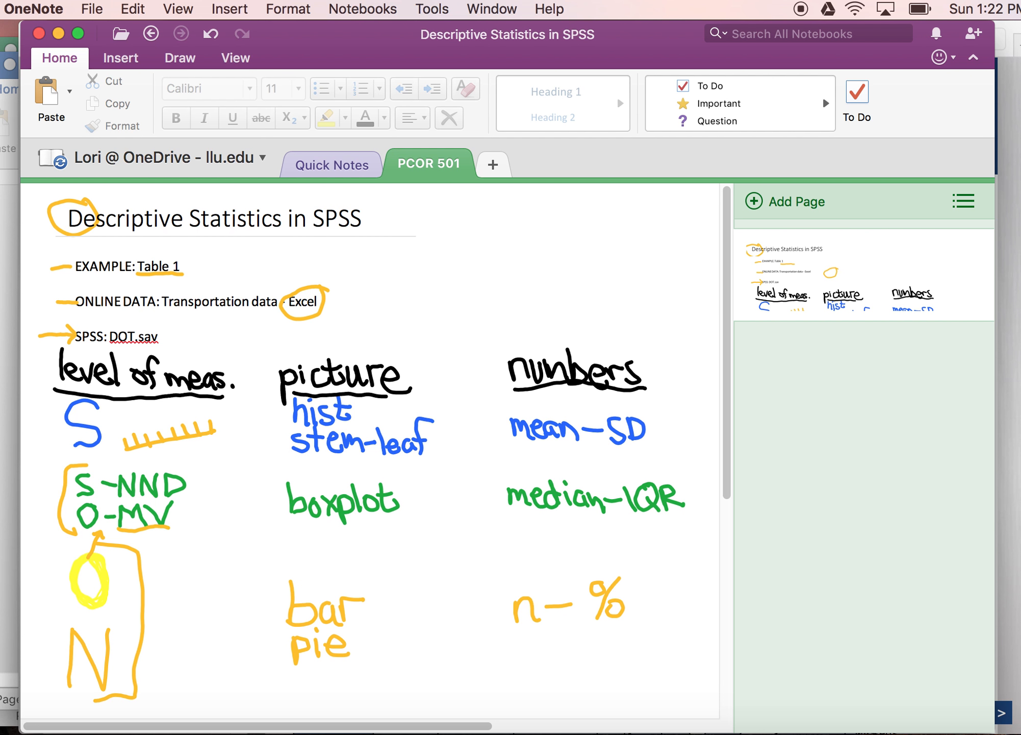
Step: Draw an arrow from S down to S-NND and write "skew out." beside it
{"action": "mouse_move", "coordinate": [90, 448]}
{"action": "left_mouse_down"}
{"action": "mouse_move", "coordinate": [99, 476]}
{"action": "mouse_move", "coordinate": [105, 463]}
{"action": "left_mouse_up"}
{"action": "mouse_move", "coordinate": [187, 477]}
{"action": "left_mouse_down"}
{"action": "mouse_move", "coordinate": [195, 470]}
{"action": "mouse_move", "coordinate": [196, 491]}
{"action": "left_mouse_up"}
{"action": "left_click_drag", "start_coordinate": [194, 489], "coordinate": [204, 497]}
{"action": "mouse_move", "coordinate": [209, 466]}
{"action": "left_mouse_down"}
{"action": "mouse_move", "coordinate": [200, 478]}
{"action": "mouse_move", "coordinate": [244, 480]}
{"action": "mouse_move", "coordinate": [263, 462]}
{"action": "left_mouse_up"}
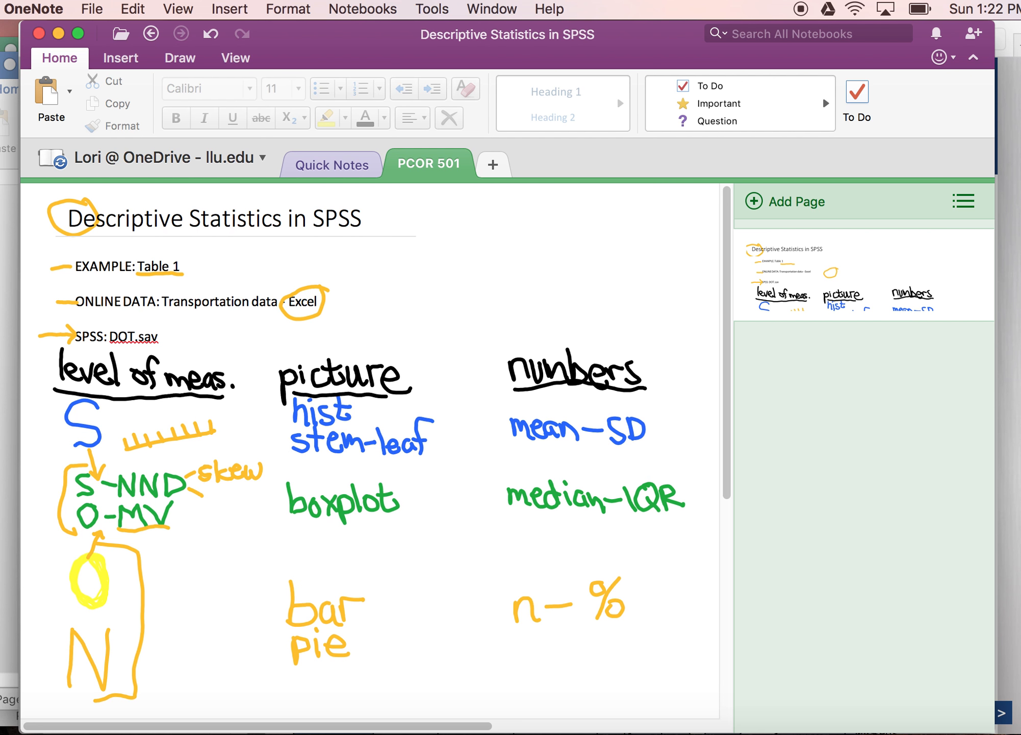
{"action": "left_click_drag", "start_coordinate": [215, 494], "coordinate": [244, 503]}
Step: Add orange dashes before hist, stem-leaf, bar, pie and boxplot in the picture column
{"action": "mouse_move", "coordinate": [276, 413]}
{"action": "left_mouse_down"}
{"action": "mouse_move", "coordinate": [289, 412]}
{"action": "mouse_move", "coordinate": [291, 440]}
{"action": "left_mouse_up"}
{"action": "mouse_move", "coordinate": [267, 611]}
{"action": "left_mouse_down"}
{"action": "mouse_move", "coordinate": [283, 612]}
{"action": "mouse_move", "coordinate": [287, 647]}
{"action": "left_mouse_up"}
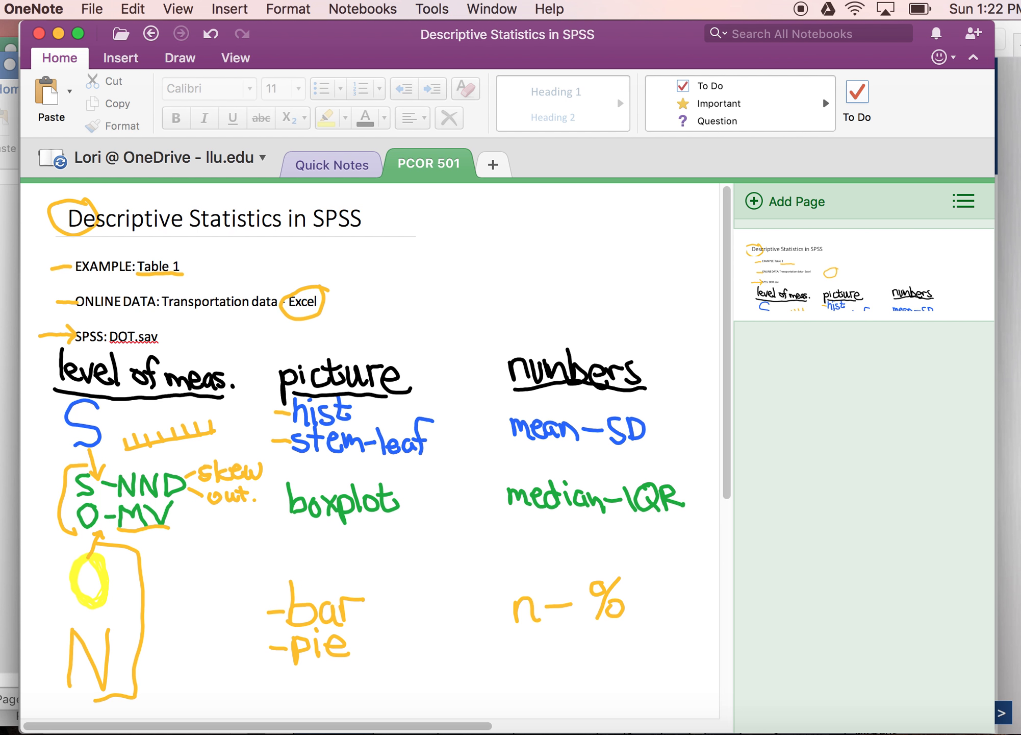
{"action": "left_click_drag", "start_coordinate": [271, 505], "coordinate": [289, 504]}
Step: Add orange dashes before mean-SD, median-IQR and n-% in the numbers column, underlining n and %
{"action": "left_click_drag", "start_coordinate": [493, 427], "coordinate": [508, 428]}
{"action": "left_click_drag", "start_coordinate": [487, 496], "coordinate": [502, 494]}
{"action": "left_click_drag", "start_coordinate": [491, 610], "coordinate": [507, 608]}
{"action": "left_click_drag", "start_coordinate": [513, 633], "coordinate": [639, 629]}
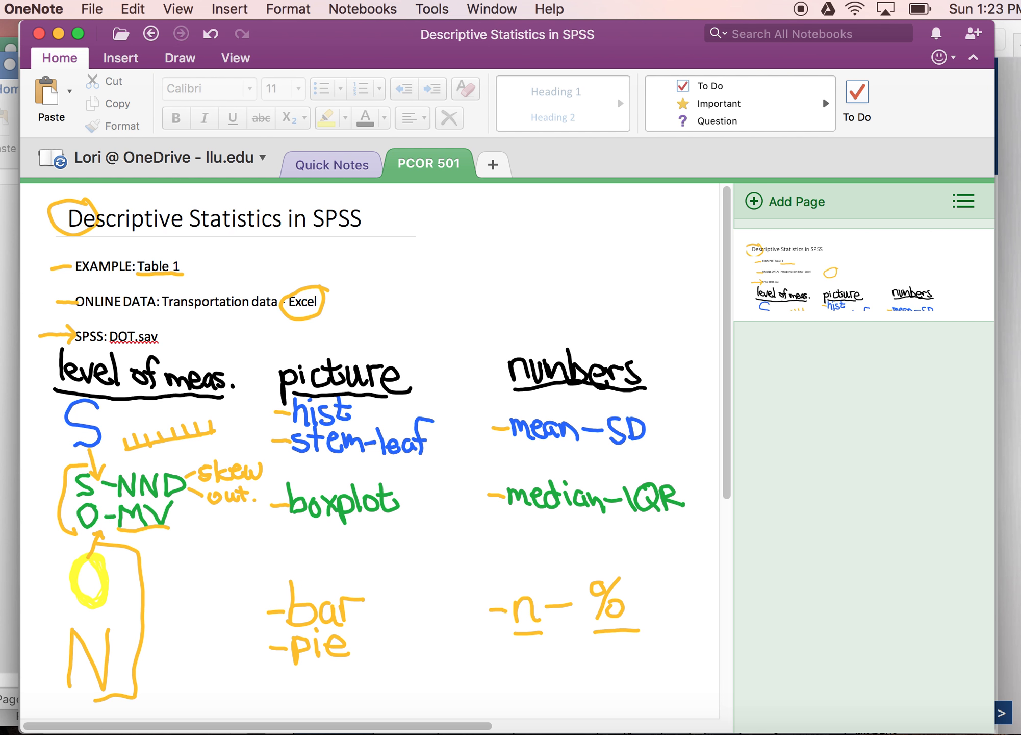
Step: Switch to the All Nations Breath of Life article PDF and scroll through its abstract
{"action": "left_click", "coordinate": [1019, 733]}
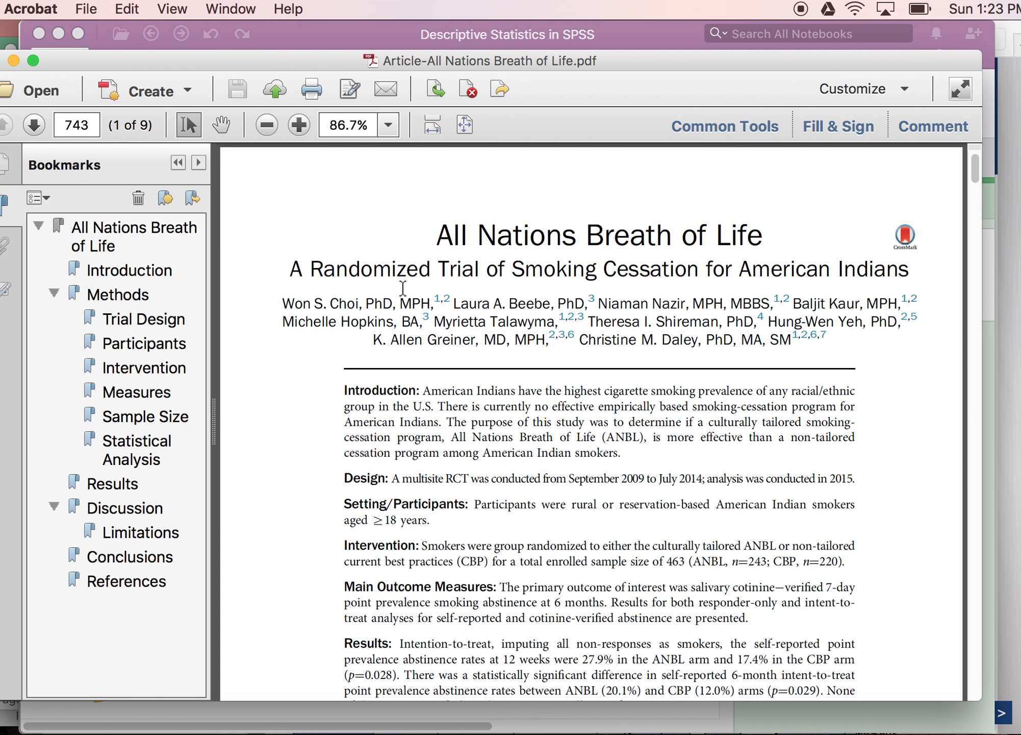
{"action": "scroll", "coordinate": [425, 340], "scroll_direction": "down", "scroll_amount": 10}
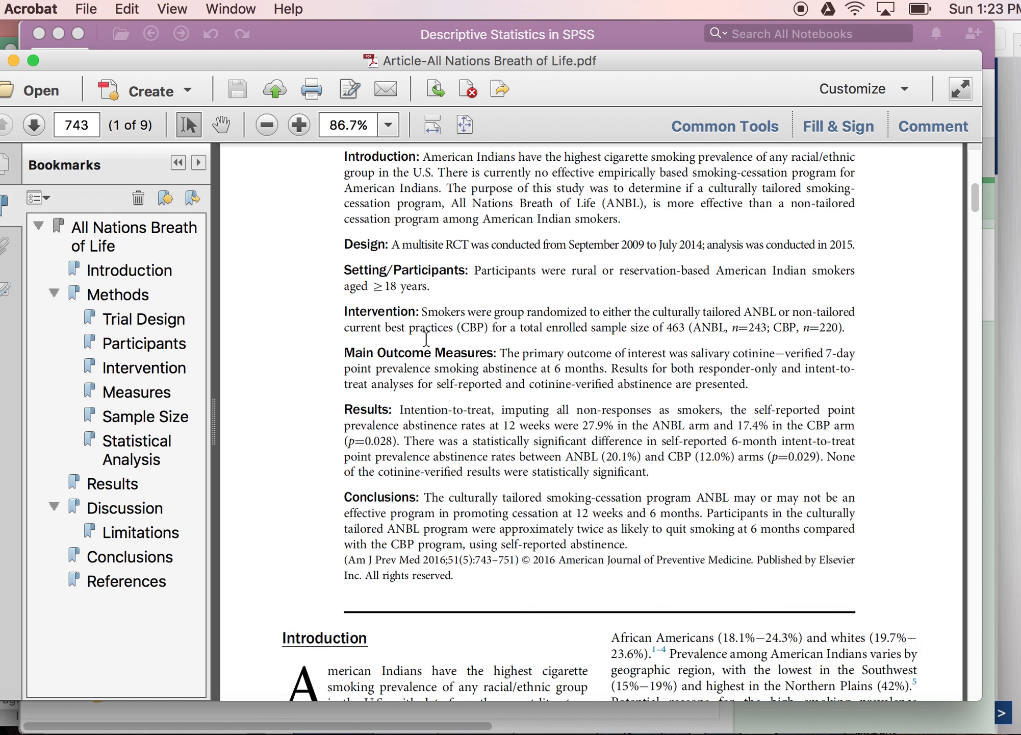
{"action": "scroll", "coordinate": [426, 339], "scroll_direction": "down", "scroll_amount": 5}
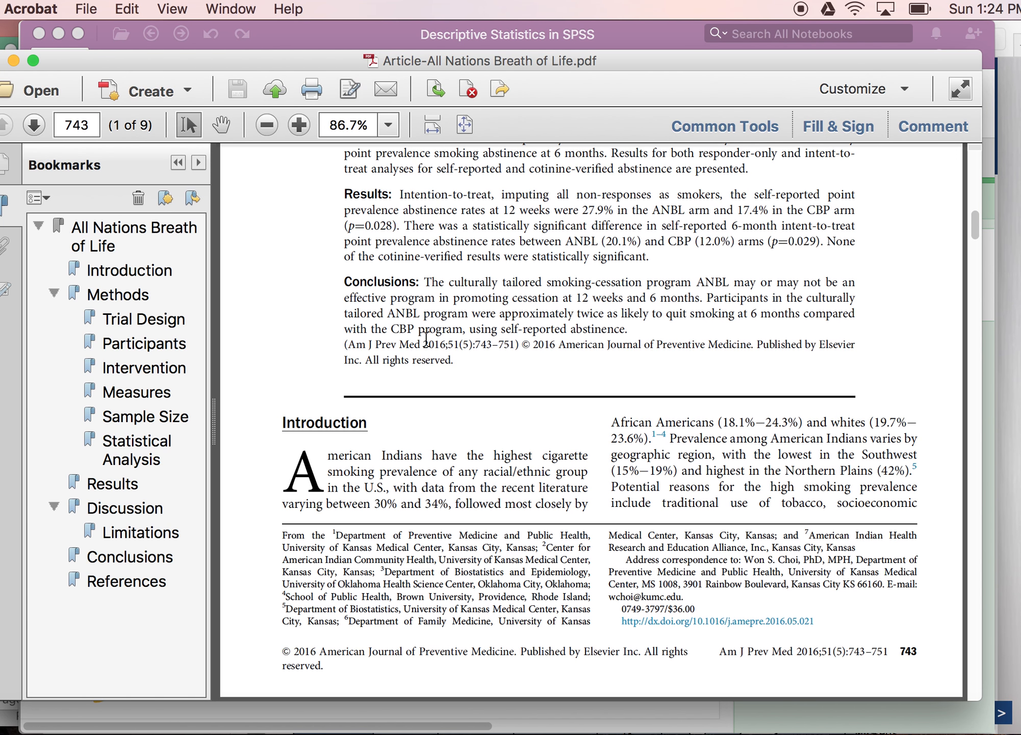
{"action": "scroll", "coordinate": [426, 339], "scroll_direction": "down", "scroll_amount": 2}
{"action": "scroll", "coordinate": [426, 339], "scroll_direction": "up", "scroll_amount": 4}
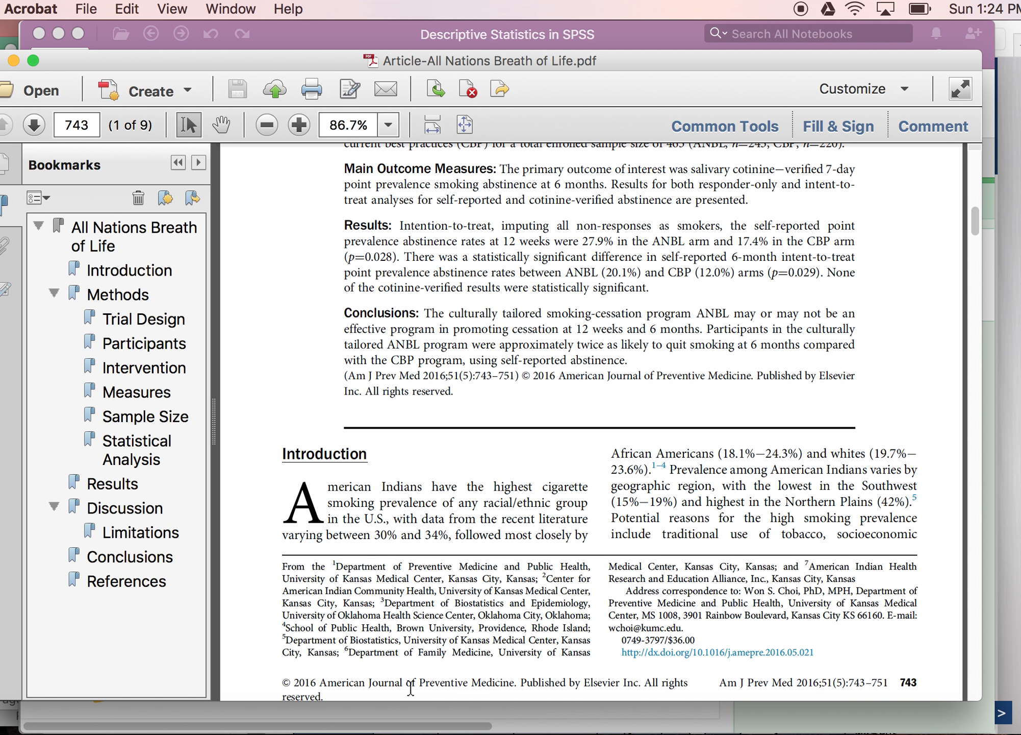
{"action": "scroll", "coordinate": [976, 661], "scroll_direction": "down", "scroll_amount": 5}
Step: Page down through the article to Table 1 on page 747
{"action": "left_click", "coordinate": [974, 658]}
{"action": "left_click", "coordinate": [974, 658]}
{"action": "left_click", "coordinate": [975, 658]}
{"action": "left_click", "coordinate": [975, 658]}
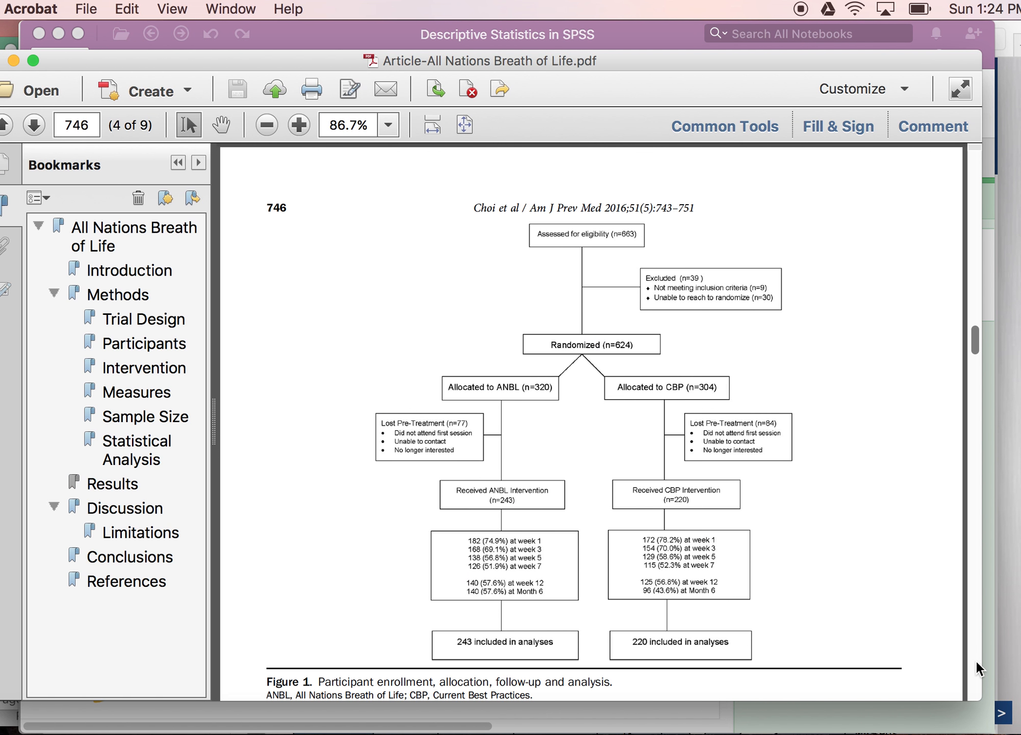
{"action": "left_click", "coordinate": [975, 658]}
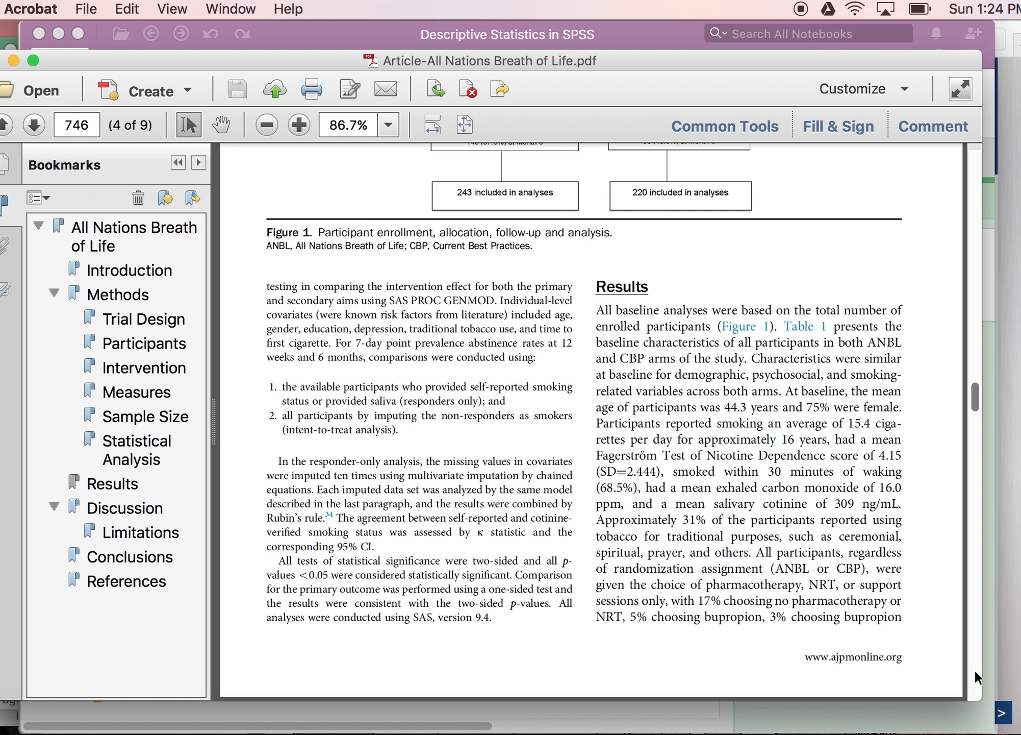
{"action": "left_click", "coordinate": [975, 669]}
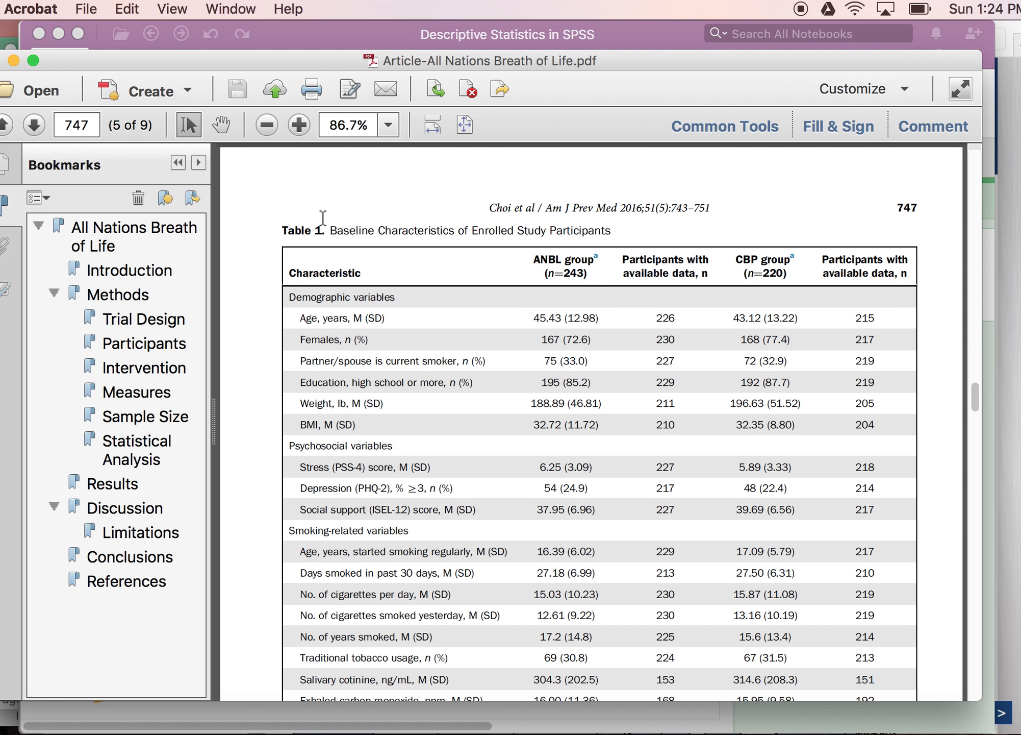
Step: Select Table 1's title, the ANBL group header, the participants-with-data header and the ANBL sample size to examine them
{"action": "left_click_drag", "start_coordinate": [331, 230], "coordinate": [465, 244]}
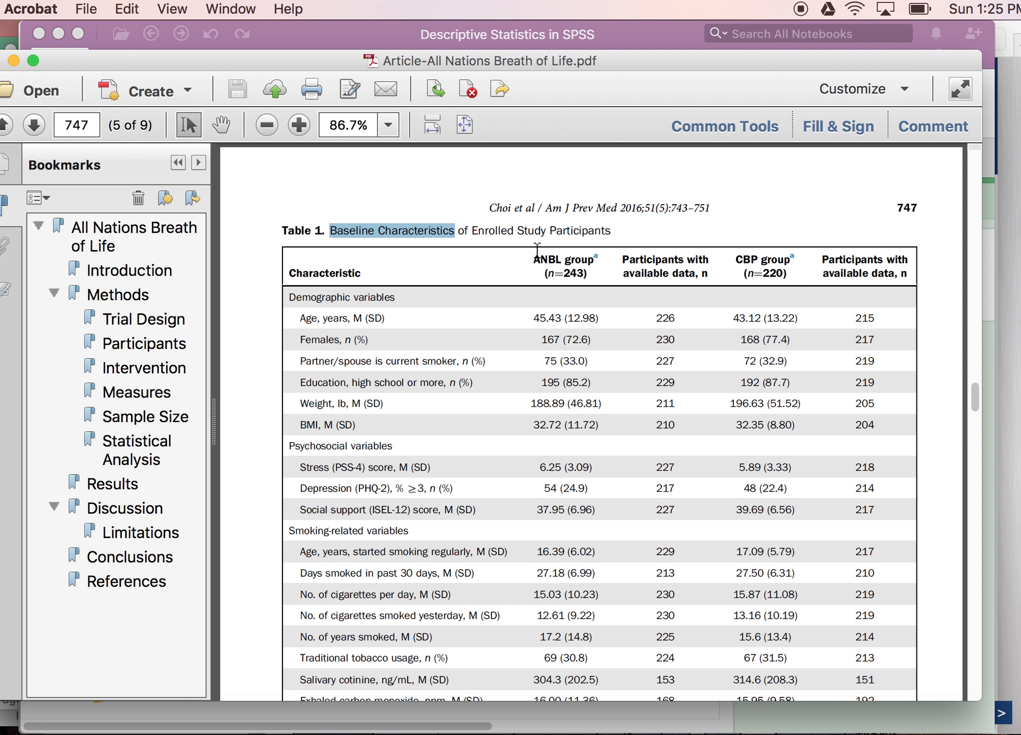
{"action": "left_click_drag", "start_coordinate": [524, 257], "coordinate": [594, 274]}
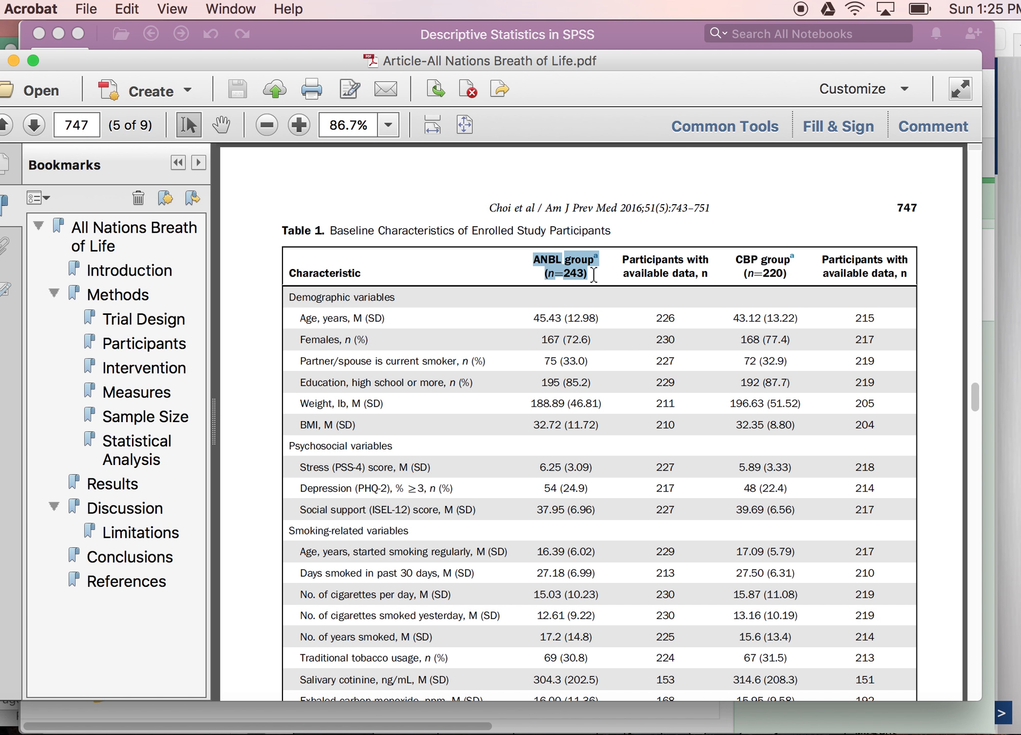
{"action": "left_click_drag", "start_coordinate": [532, 318], "coordinate": [586, 438]}
{"action": "left_click", "coordinate": [589, 366]}
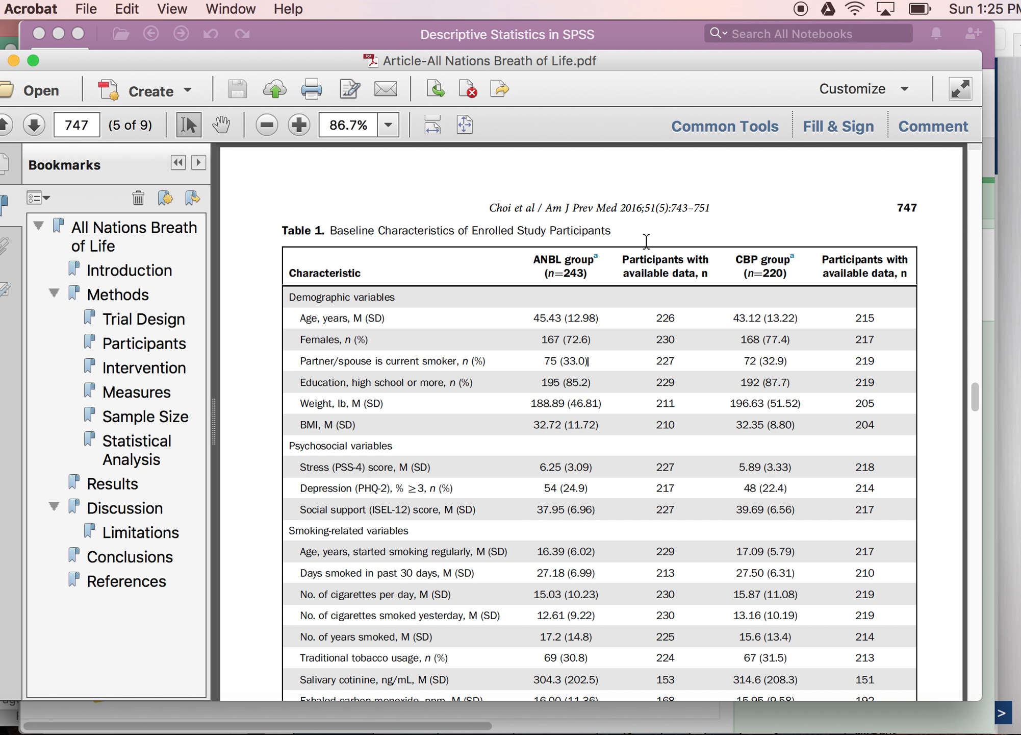
{"action": "left_click_drag", "start_coordinate": [622, 258], "coordinate": [714, 282]}
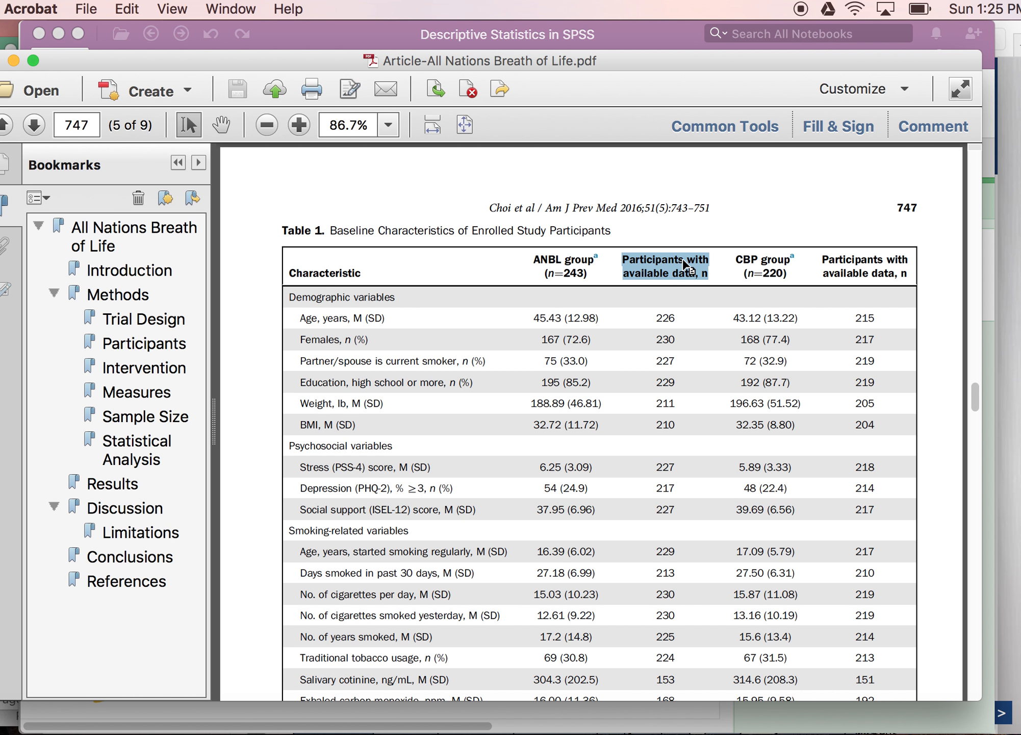
{"action": "left_click_drag", "start_coordinate": [563, 274], "coordinate": [586, 275]}
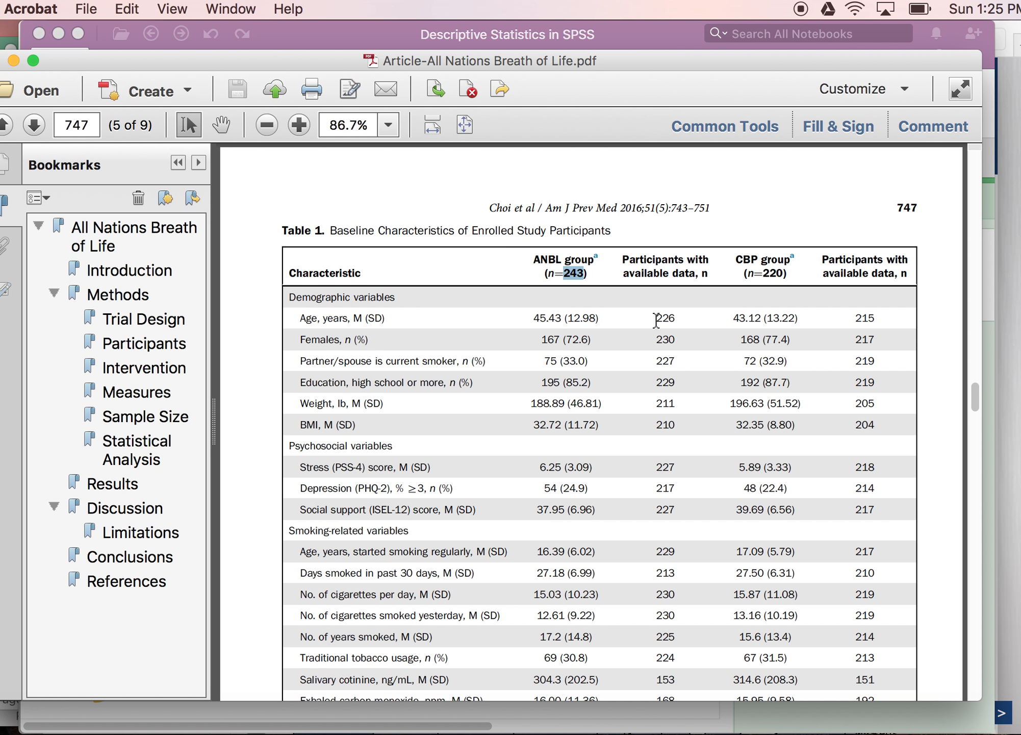
Step: Select the ANBL age count, the CBP group header and the CBP age count to examine them
{"action": "double_click", "coordinate": [665, 318]}
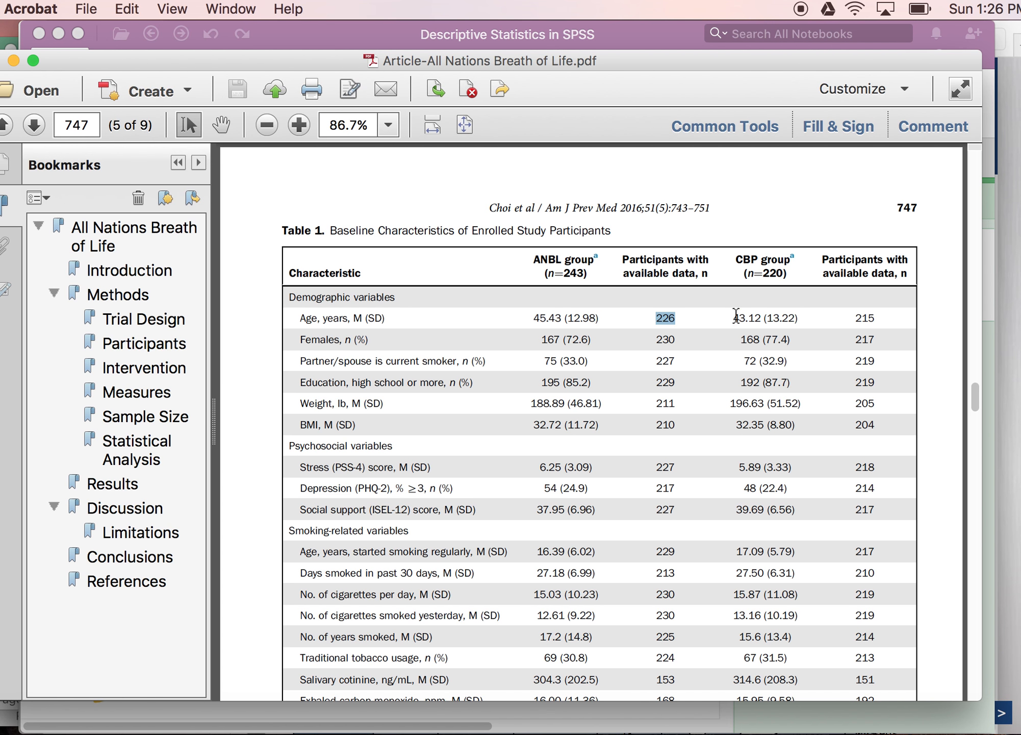
{"action": "left_click", "coordinate": [737, 264]}
{"action": "left_click_drag", "start_coordinate": [737, 264], "coordinate": [790, 278]}
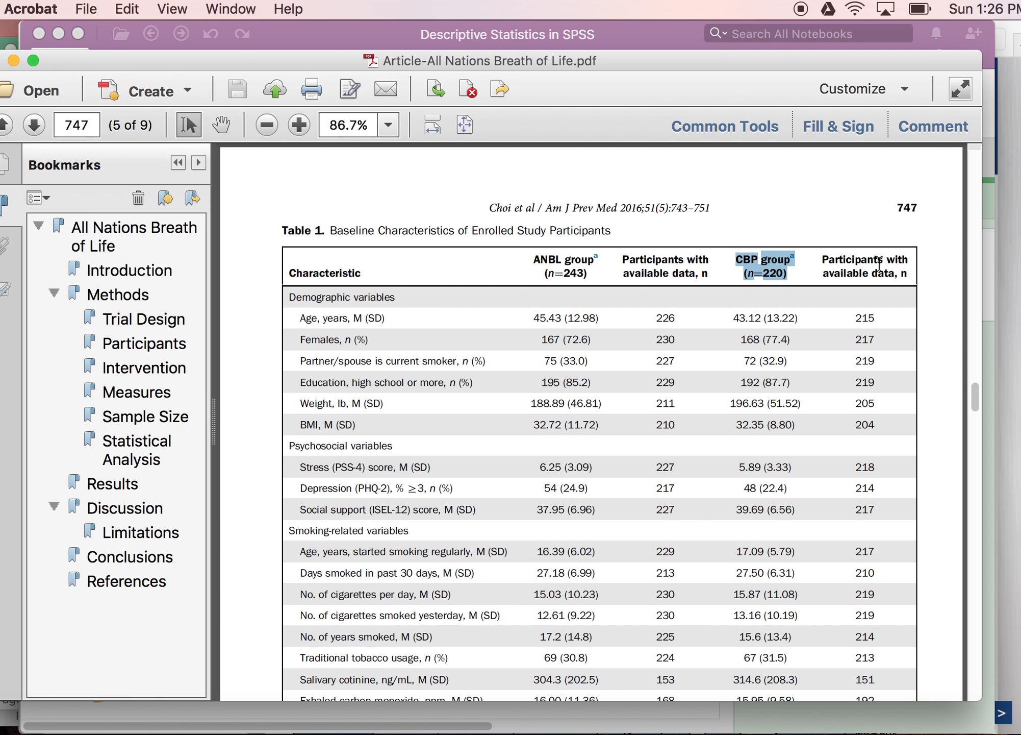
{"action": "left_click_drag", "start_coordinate": [856, 318], "coordinate": [875, 321]}
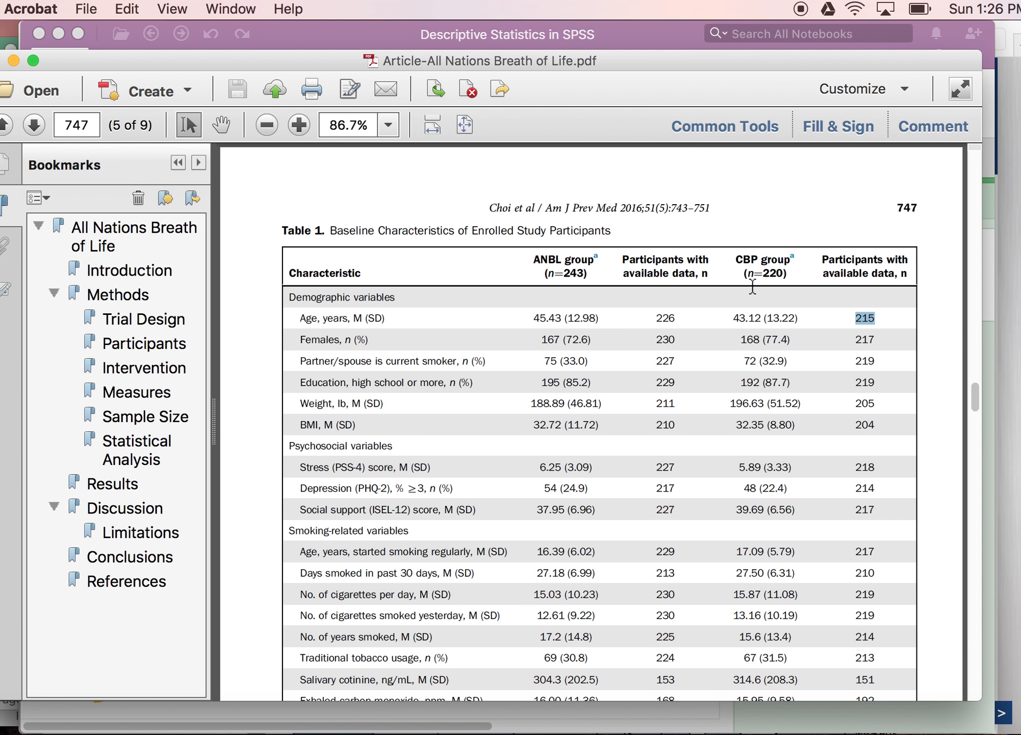
{"action": "key", "text": "Page_Up"}
{"action": "key", "text": "Page_Down"}
Step: Select the Age row's label, mean and SD values for both groups to examine them
{"action": "double_click", "coordinate": [310, 317]}
{"action": "double_click", "coordinate": [326, 318]}
{"action": "double_click", "coordinate": [358, 319]}
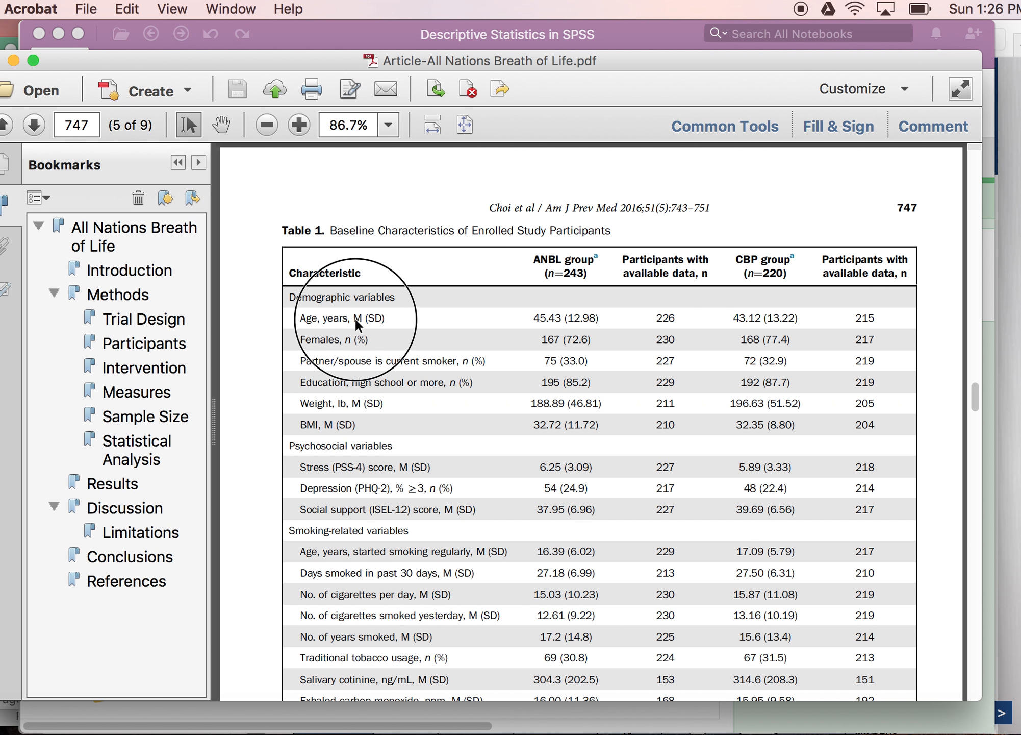
{"action": "double_click", "coordinate": [377, 318]}
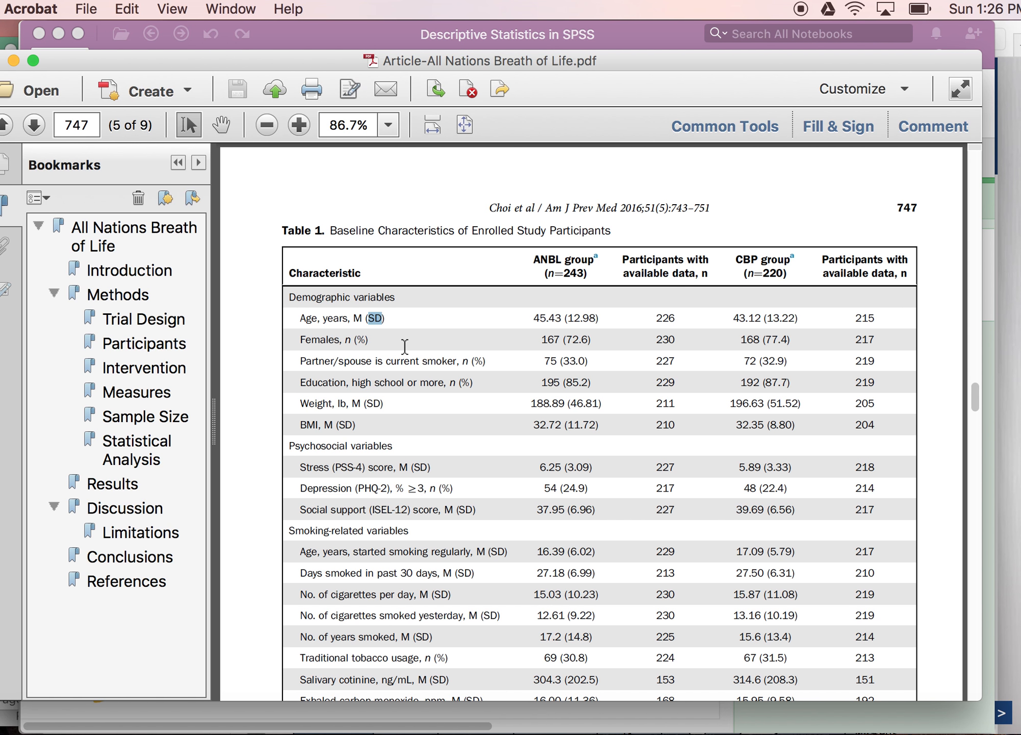
{"action": "left_click_drag", "start_coordinate": [301, 318], "coordinate": [383, 317]}
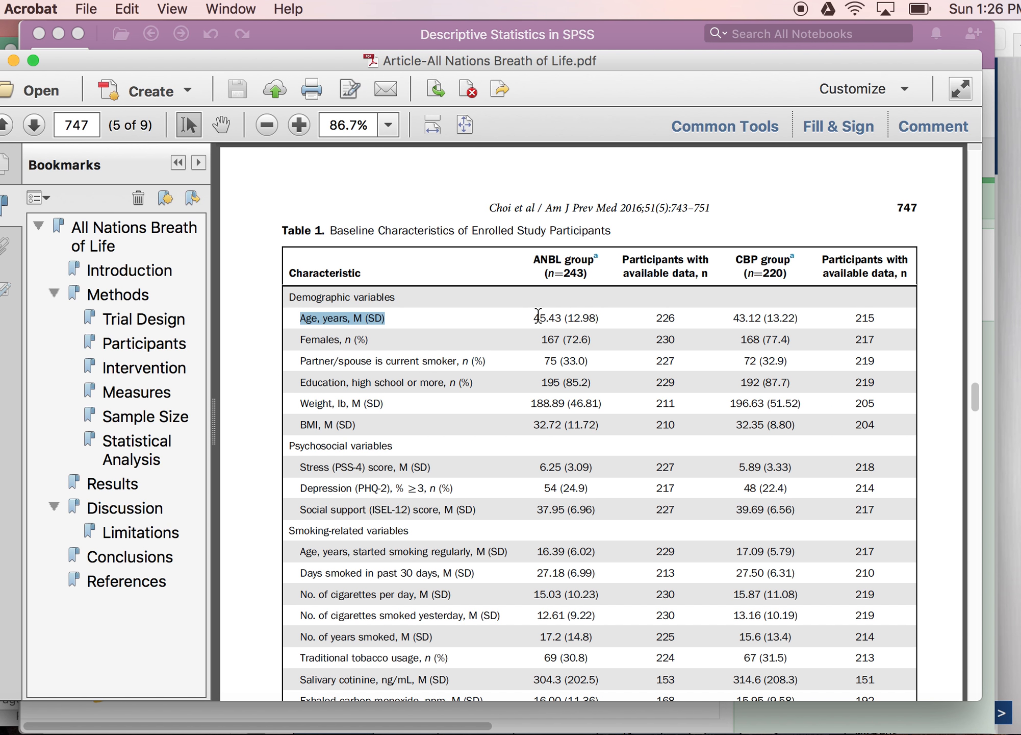
{"action": "left_click_drag", "start_coordinate": [533, 318], "coordinate": [561, 319]}
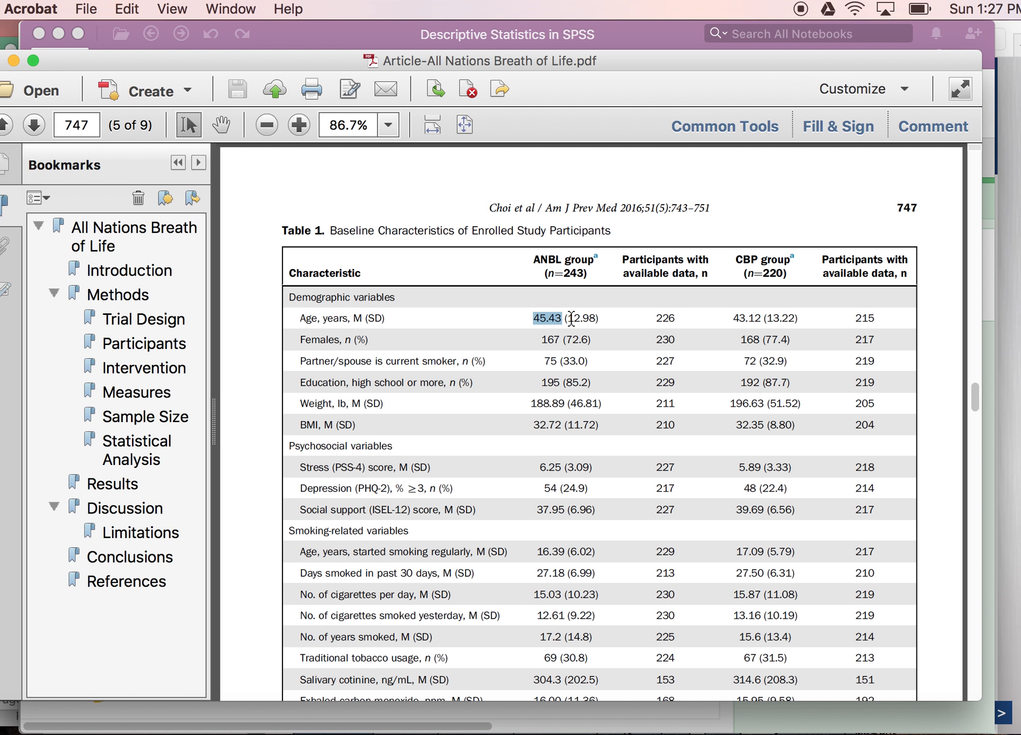
{"action": "left_click_drag", "start_coordinate": [572, 318], "coordinate": [595, 321]}
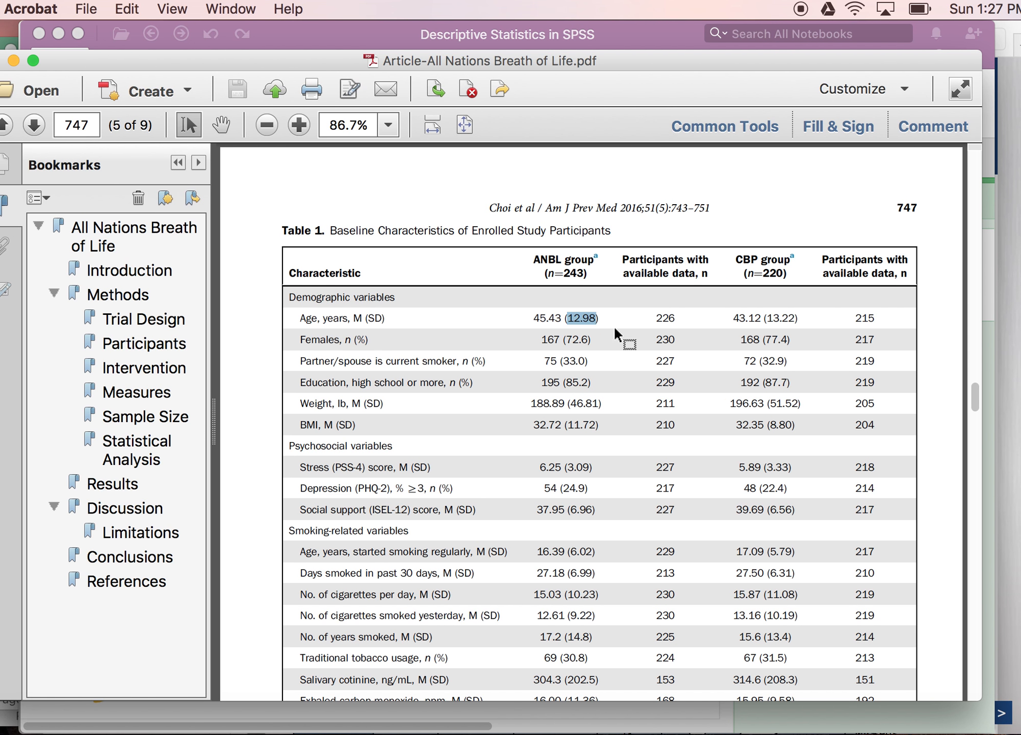
{"action": "left_click_drag", "start_coordinate": [736, 318], "coordinate": [792, 326]}
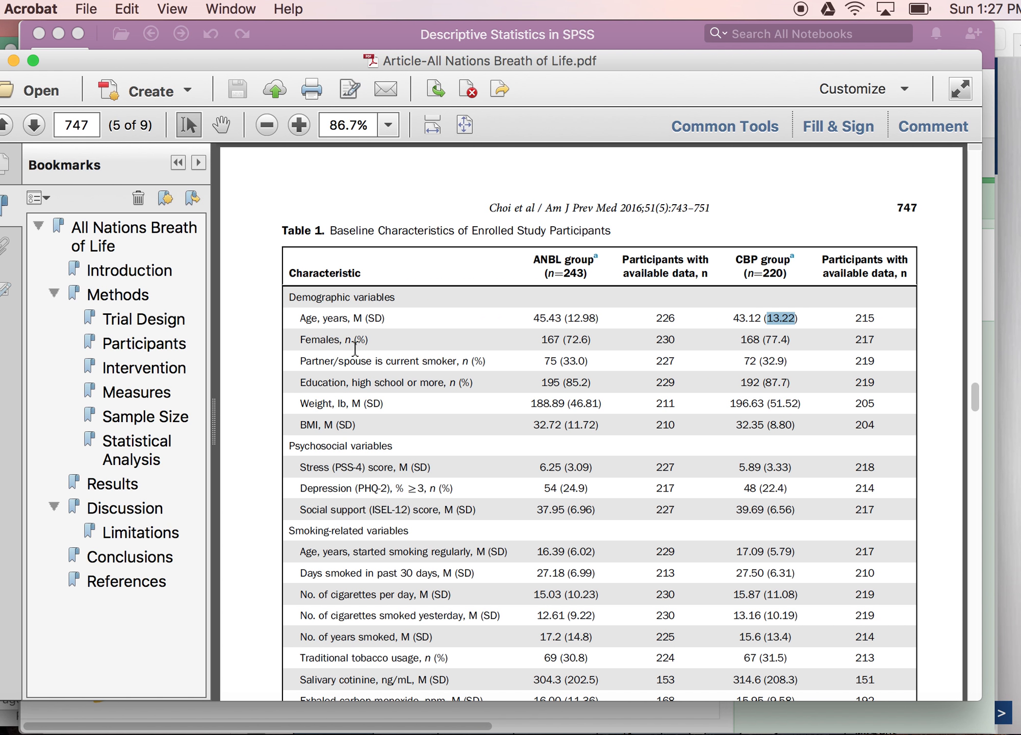
Step: Select the Females row's label, counts and percentages for both groups to examine them
{"action": "left_click_drag", "start_coordinate": [346, 340], "coordinate": [369, 340]}
{"action": "left_click_drag", "start_coordinate": [462, 361], "coordinate": [472, 384]}
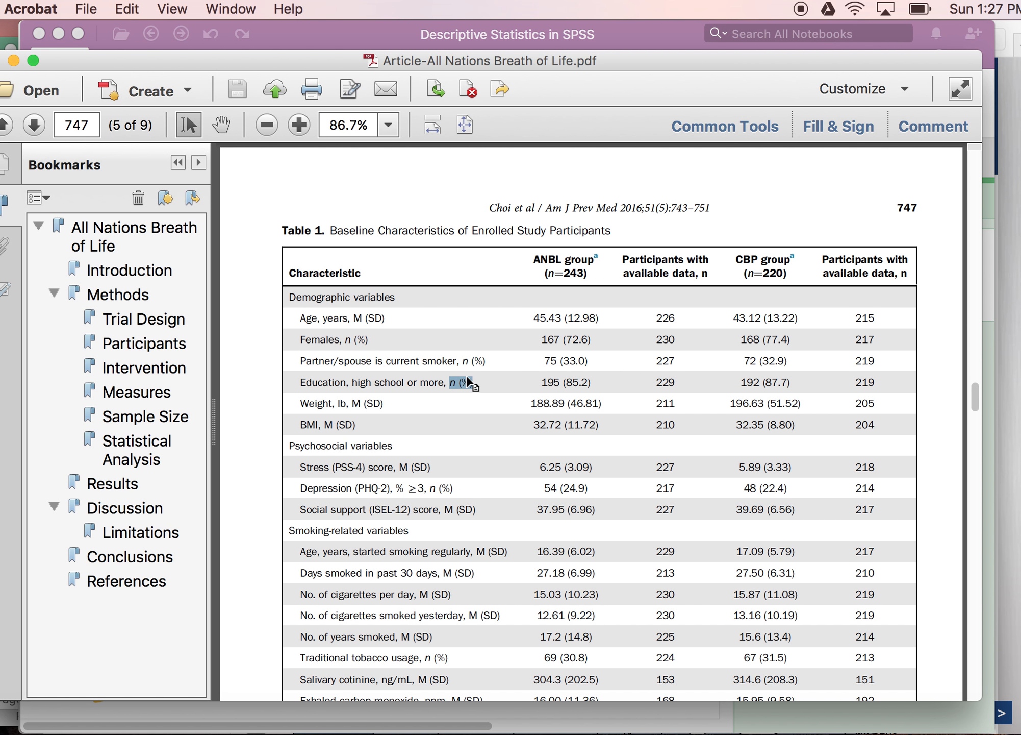
{"action": "left_click_drag", "start_coordinate": [300, 339], "coordinate": [337, 340]}
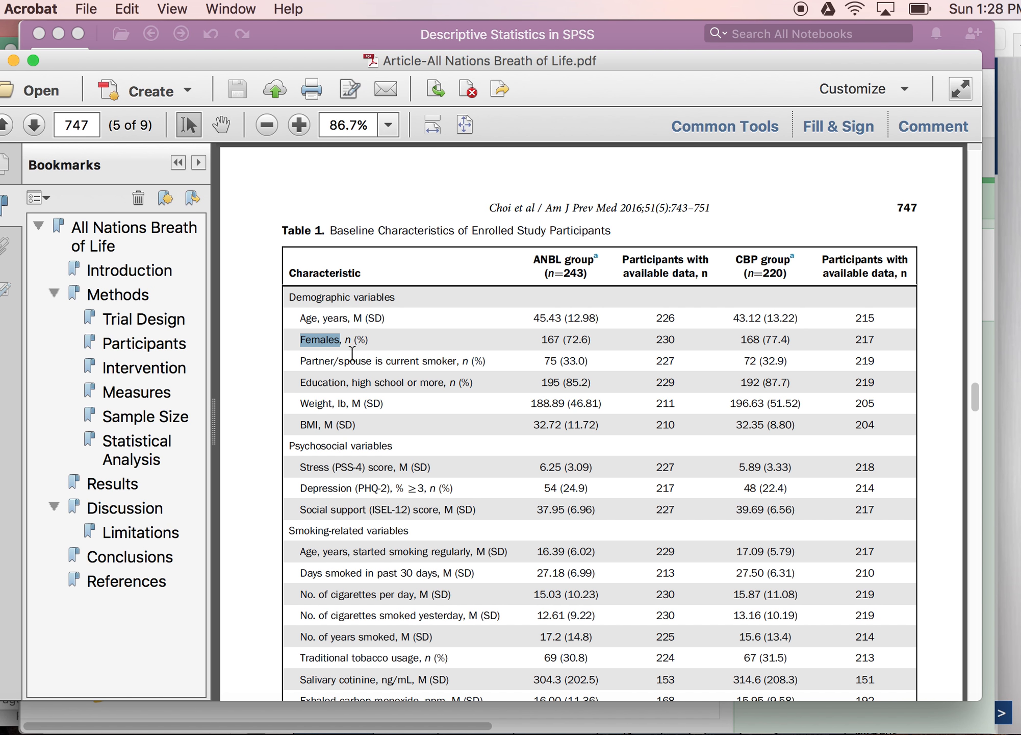
{"action": "double_click", "coordinate": [547, 340]}
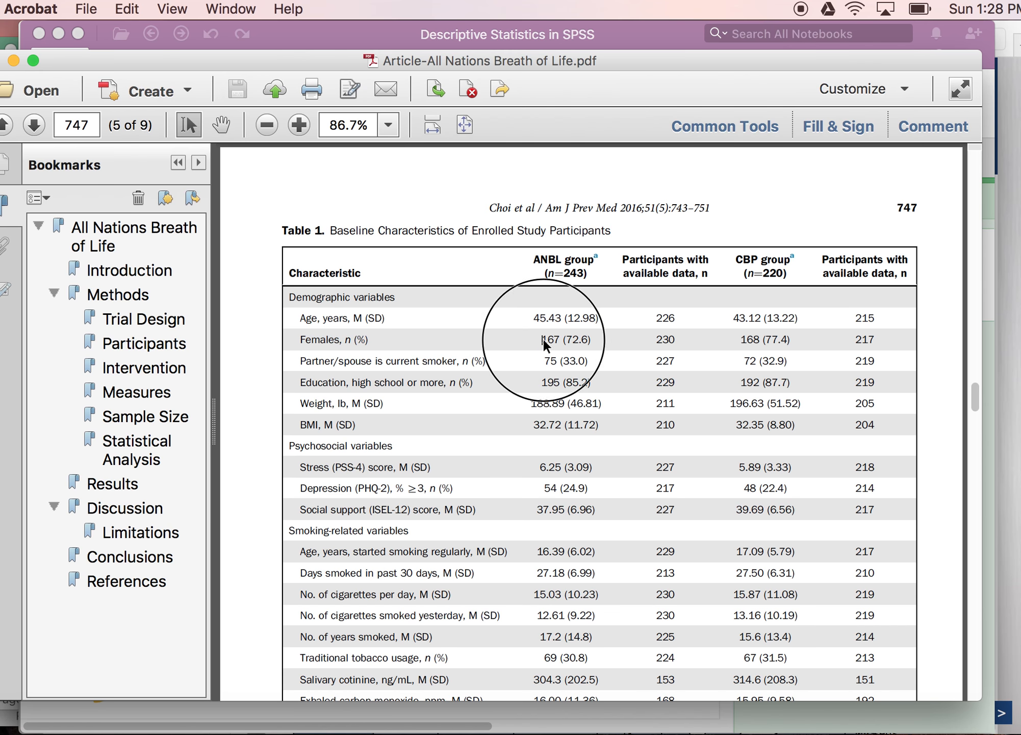
{"action": "double_click", "coordinate": [573, 339]}
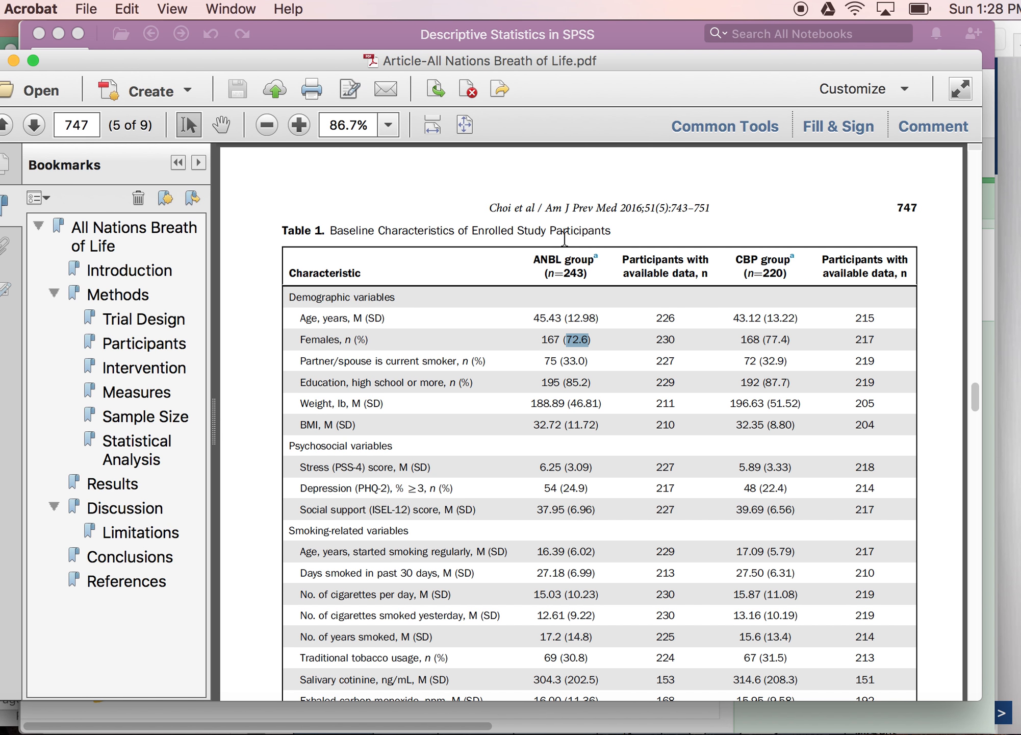
{"action": "double_click", "coordinate": [776, 339]}
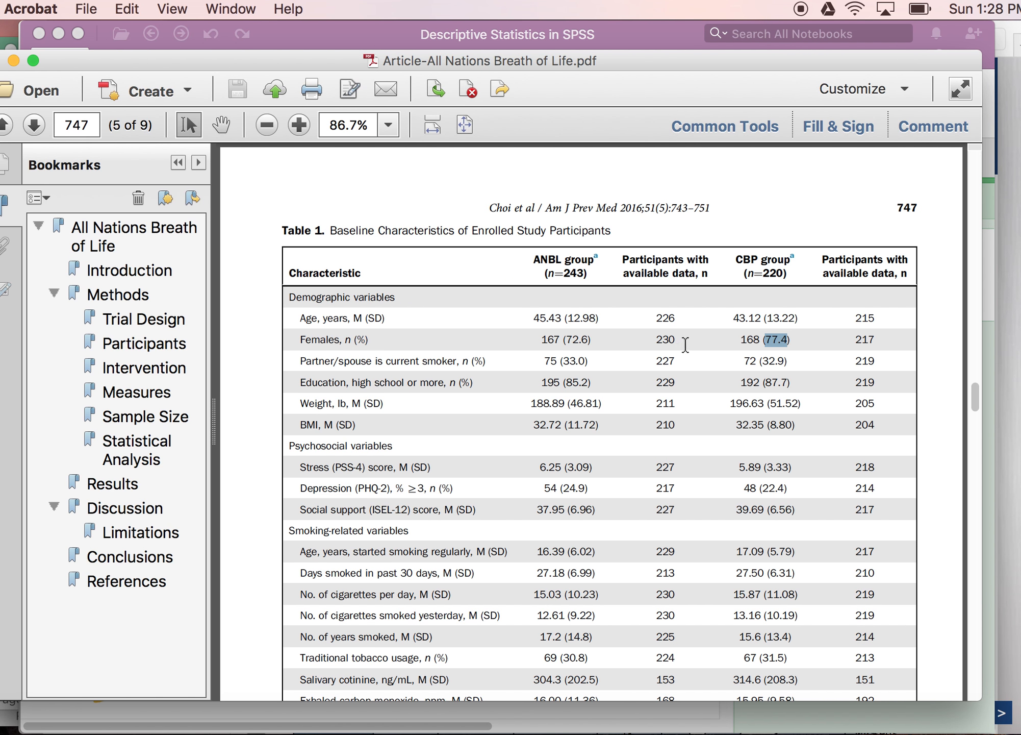
{"action": "left_click_drag", "start_coordinate": [654, 340], "coordinate": [672, 346]}
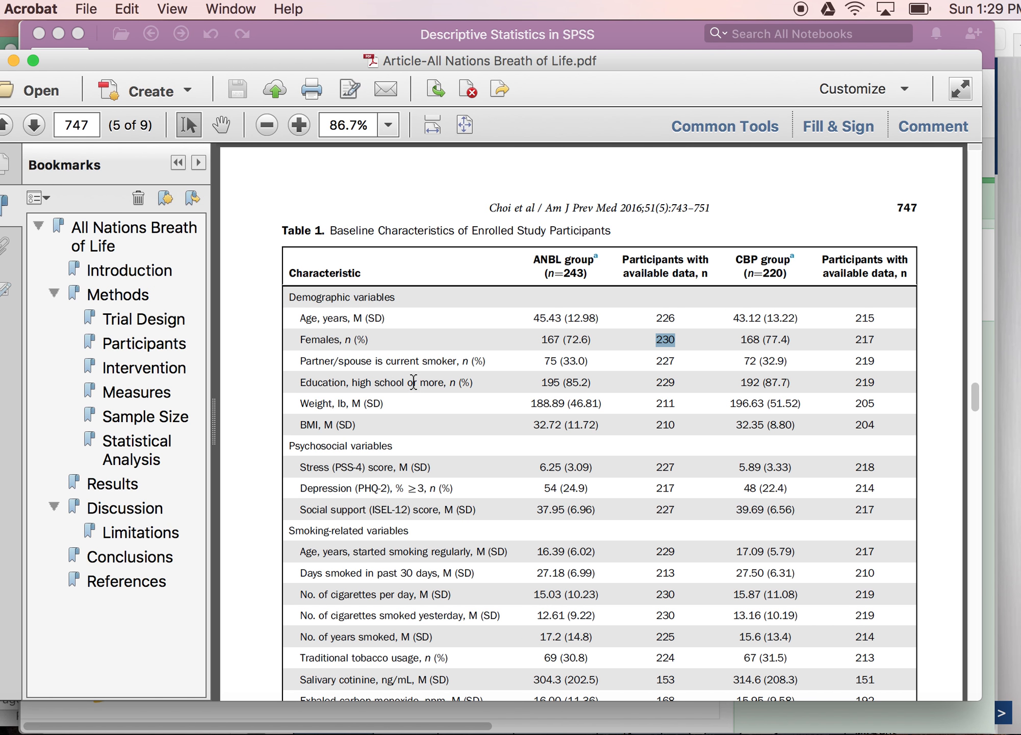
Step: Select the Education percentage and the Weight, BMI and Females statistic labels in Table 1 to examine them
{"action": "double_click", "coordinate": [579, 384]}
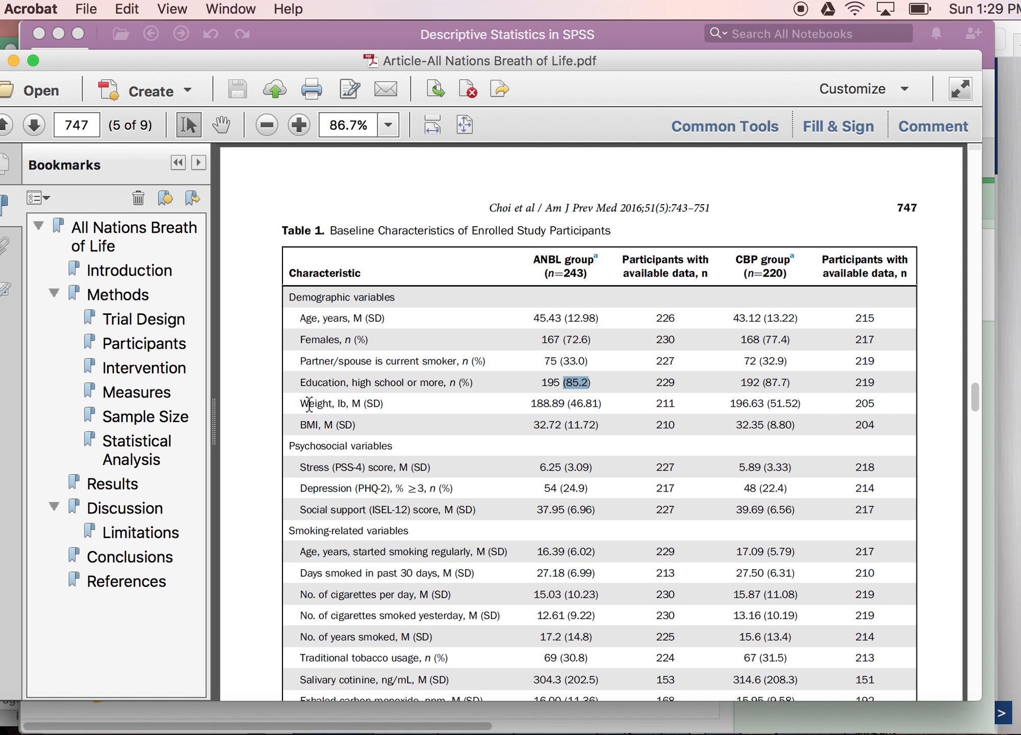
{"action": "left_click_drag", "start_coordinate": [353, 403], "coordinate": [384, 404]}
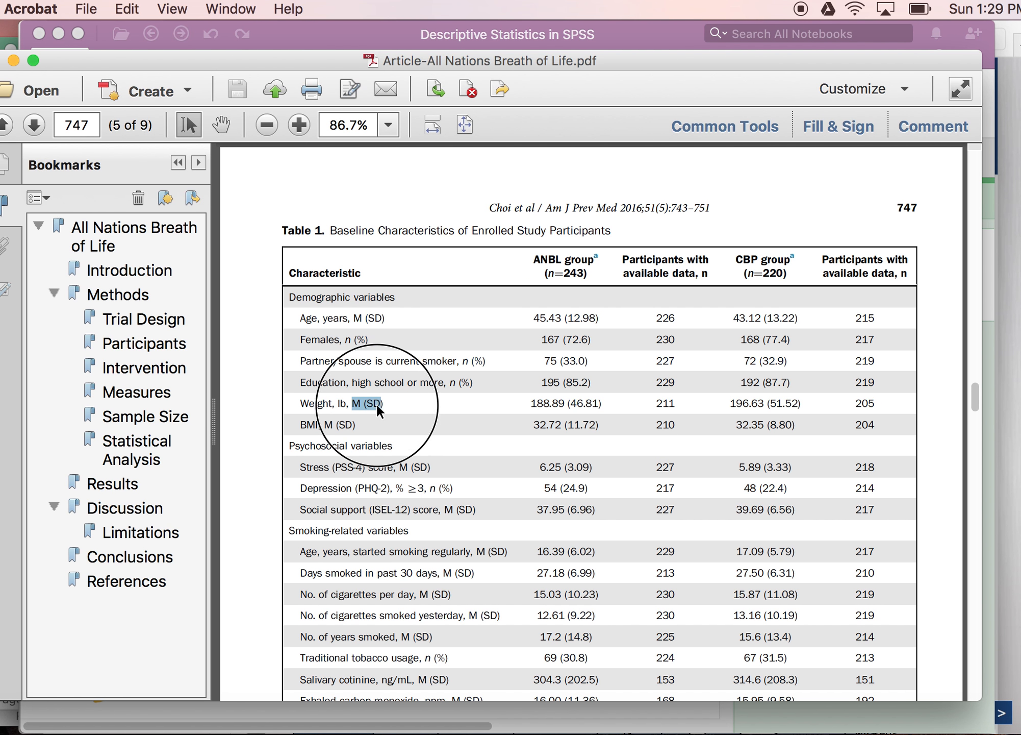
{"action": "left_click_drag", "start_coordinate": [301, 424], "coordinate": [325, 426]}
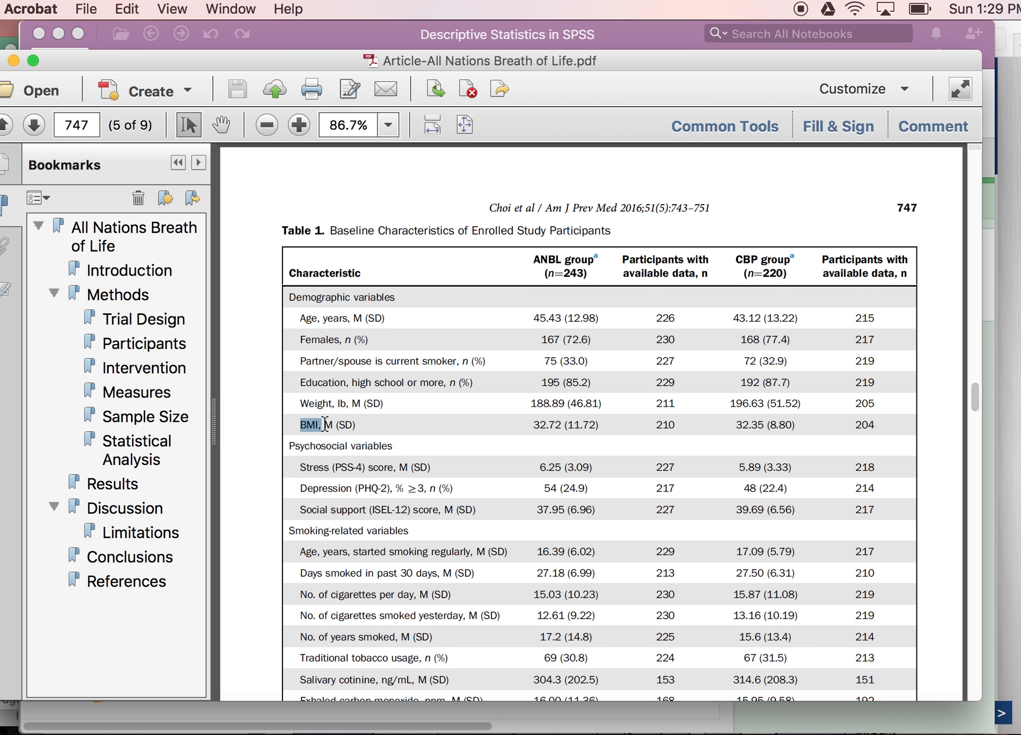
{"action": "left_click", "coordinate": [412, 436]}
{"action": "left_click_drag", "start_coordinate": [355, 424], "coordinate": [325, 424]}
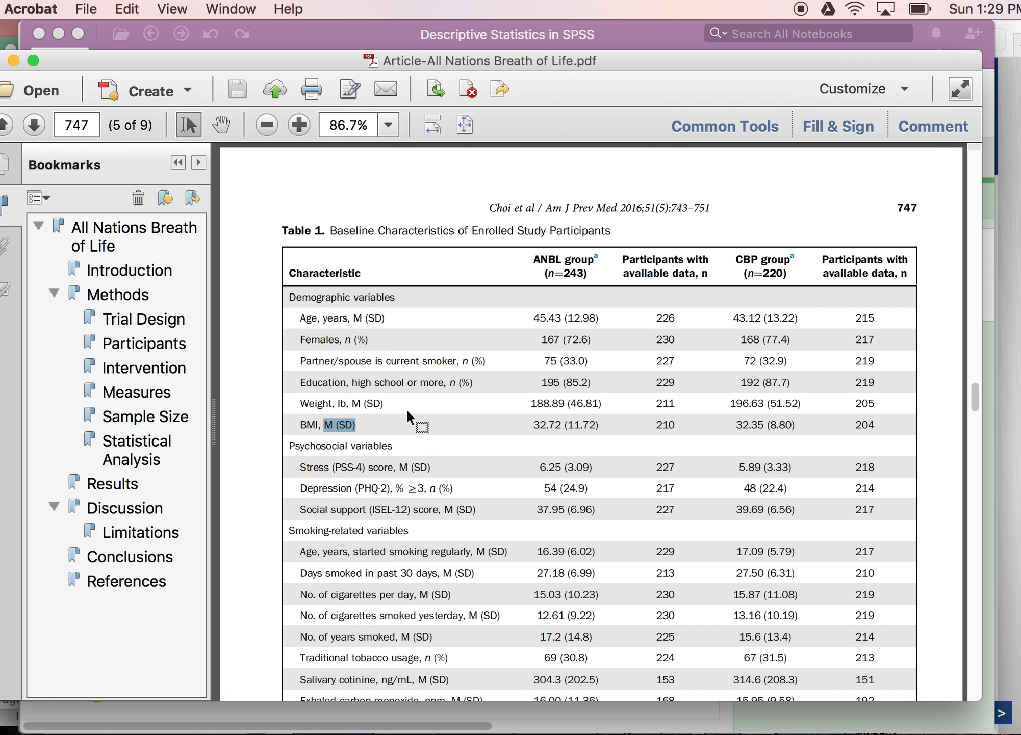
{"action": "left_click_drag", "start_coordinate": [346, 340], "coordinate": [371, 349]}
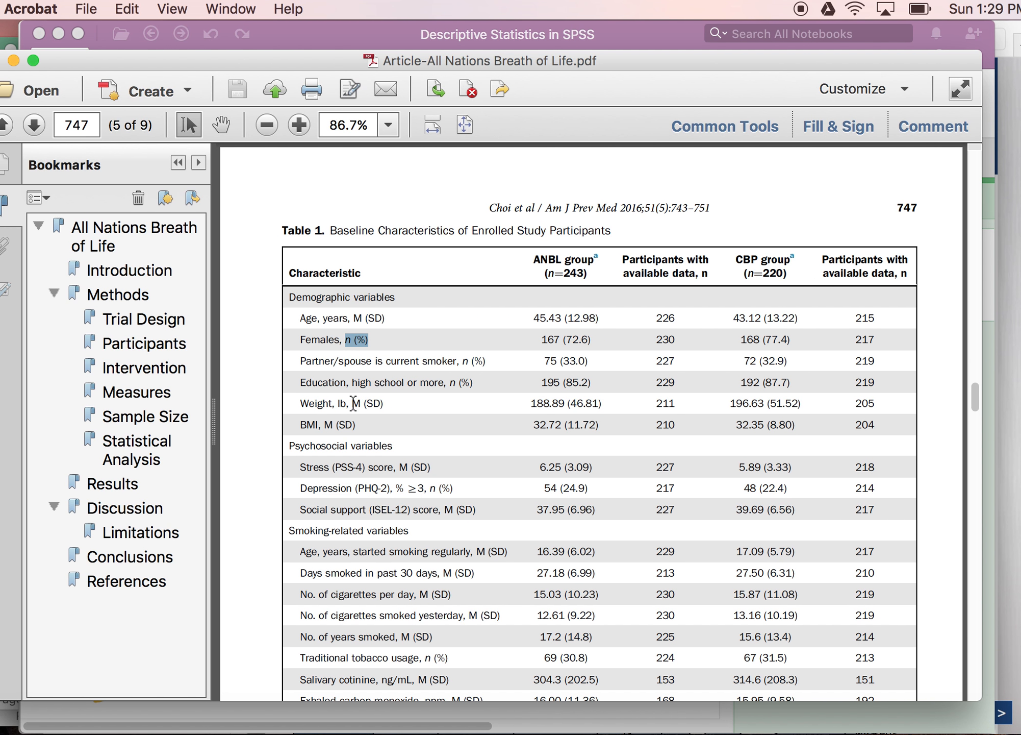
{"action": "left_click_drag", "start_coordinate": [352, 403], "coordinate": [383, 404]}
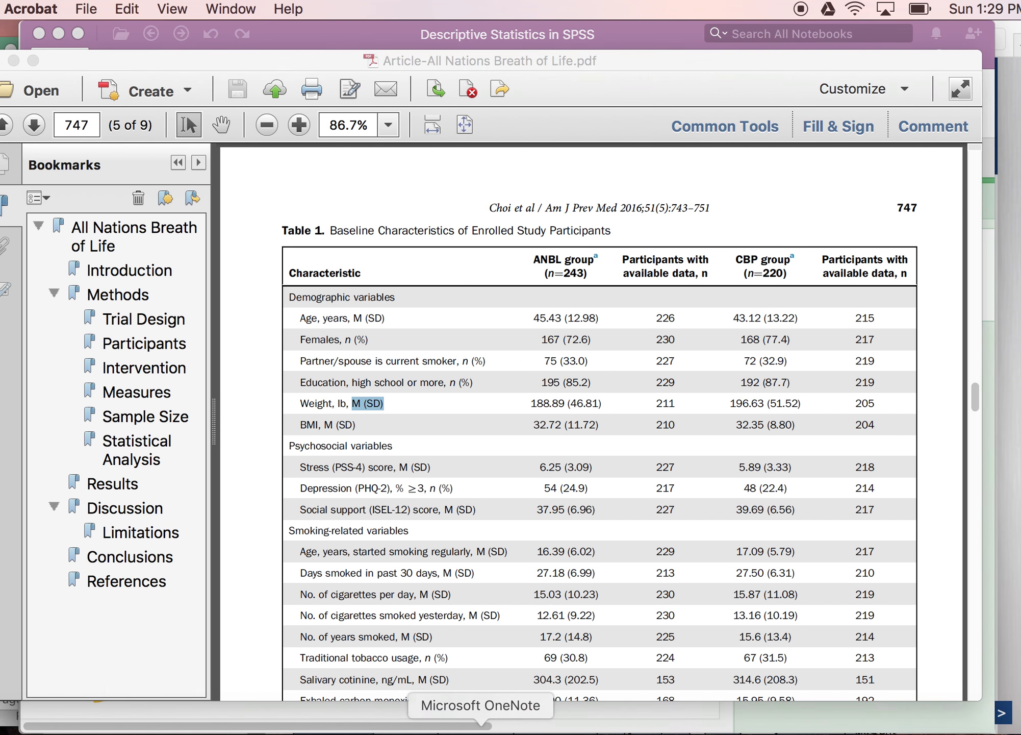
Step: In the notes, circle mean–SD and n–% and underline median–IQR in the numbers column
{"action": "left_click", "coordinate": [513, 727]}
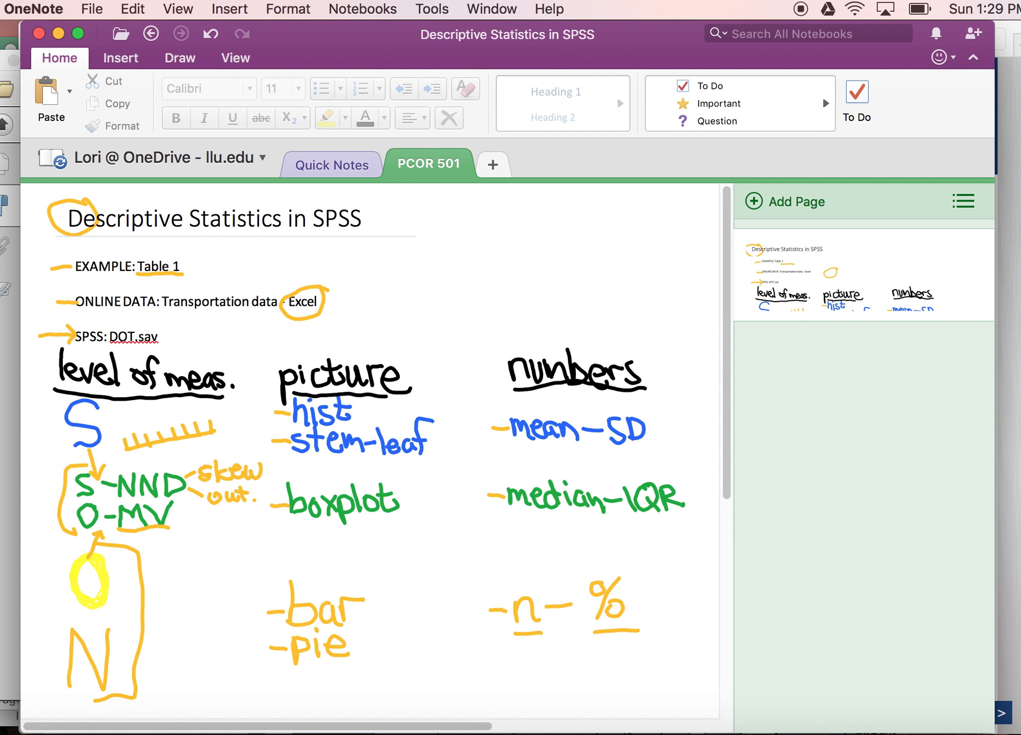
{"action": "mouse_move", "coordinate": [649, 404]}
{"action": "left_mouse_down"}
{"action": "mouse_move", "coordinate": [526, 406]}
{"action": "mouse_move", "coordinate": [540, 445]}
{"action": "mouse_move", "coordinate": [656, 409]}
{"action": "left_mouse_up"}
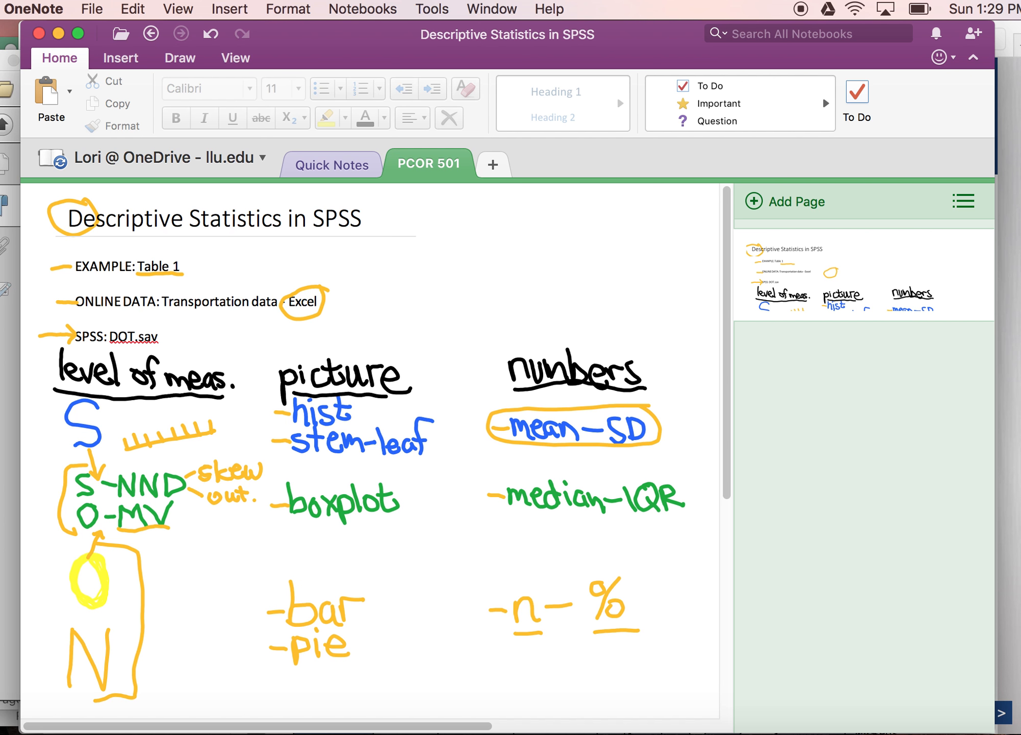
{"action": "mouse_move", "coordinate": [638, 564]}
{"action": "left_mouse_down"}
{"action": "mouse_move", "coordinate": [539, 571]}
{"action": "mouse_move", "coordinate": [548, 657]}
{"action": "mouse_move", "coordinate": [643, 575]}
{"action": "left_mouse_up"}
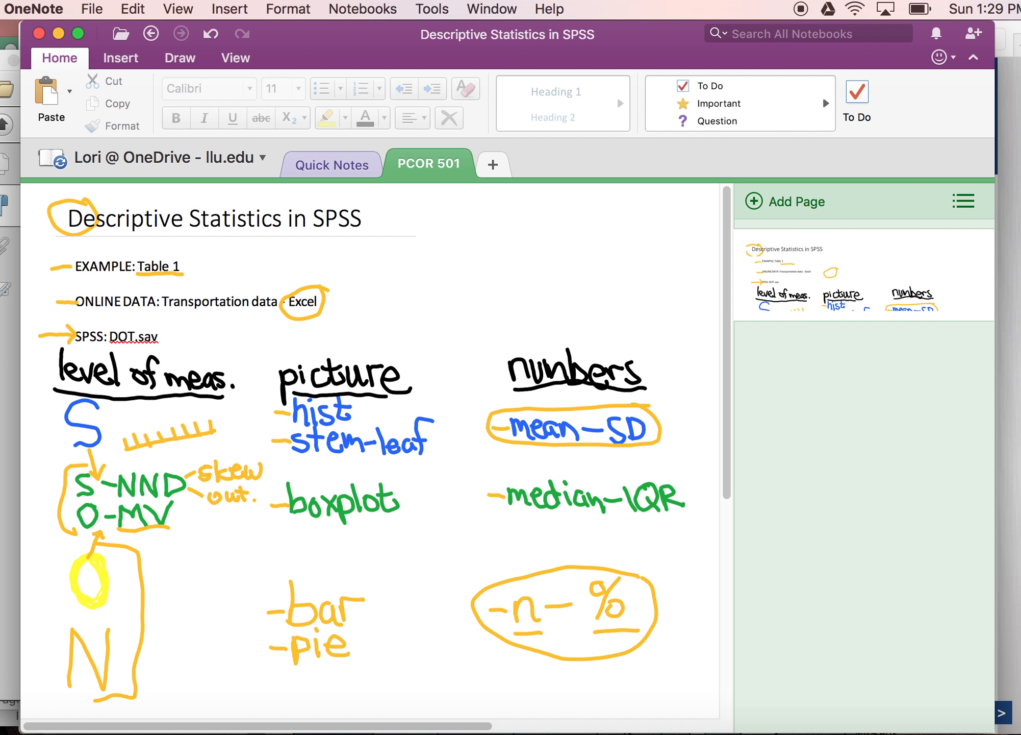
{"action": "left_click_drag", "start_coordinate": [503, 520], "coordinate": [675, 526]}
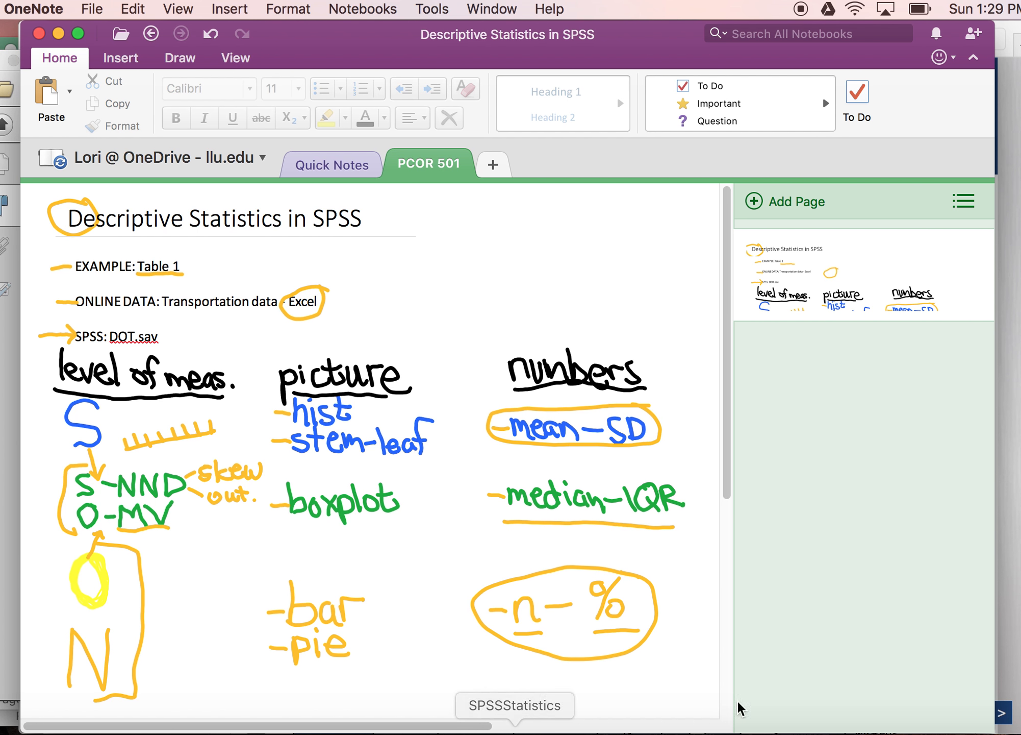
Step: Return to the article and scroll through the rest of Table 1
{"action": "left_click", "coordinate": [1005, 729]}
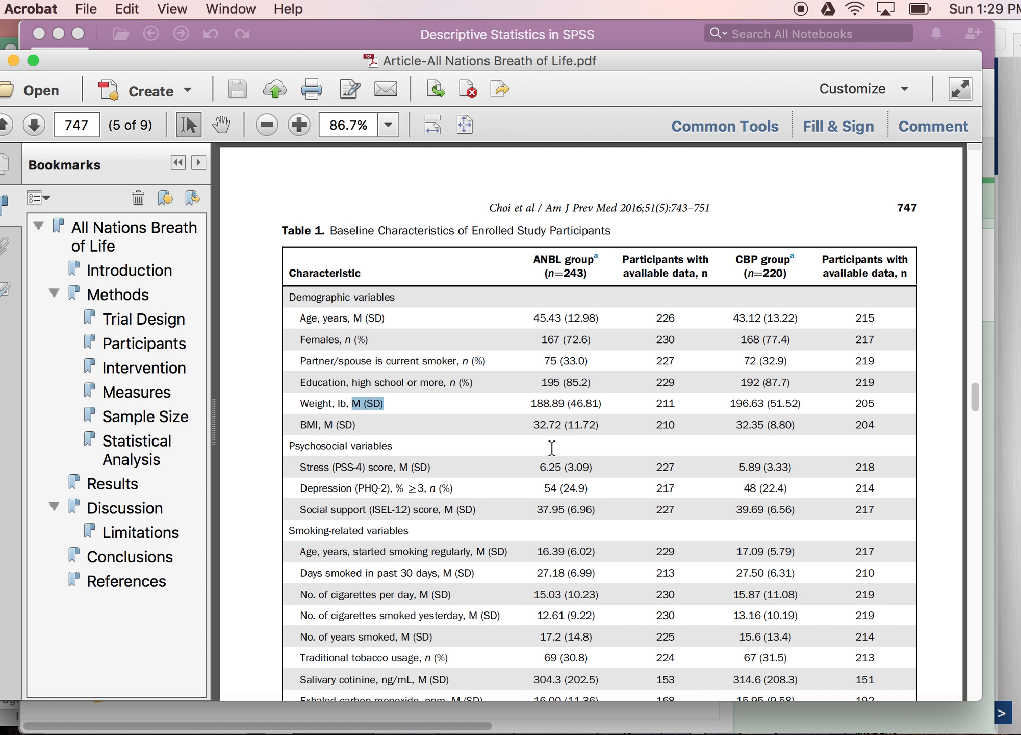
{"action": "scroll", "coordinate": [547, 501], "scroll_direction": "down", "scroll_amount": 6}
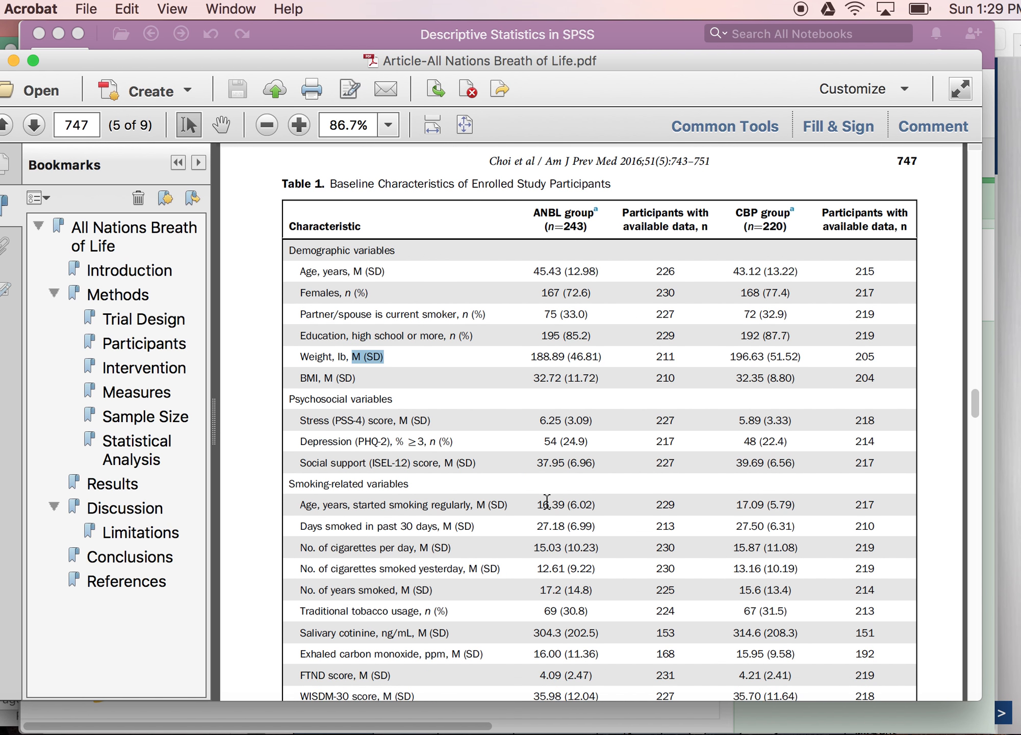
{"action": "scroll", "coordinate": [547, 501], "scroll_direction": "down", "scroll_amount": 6}
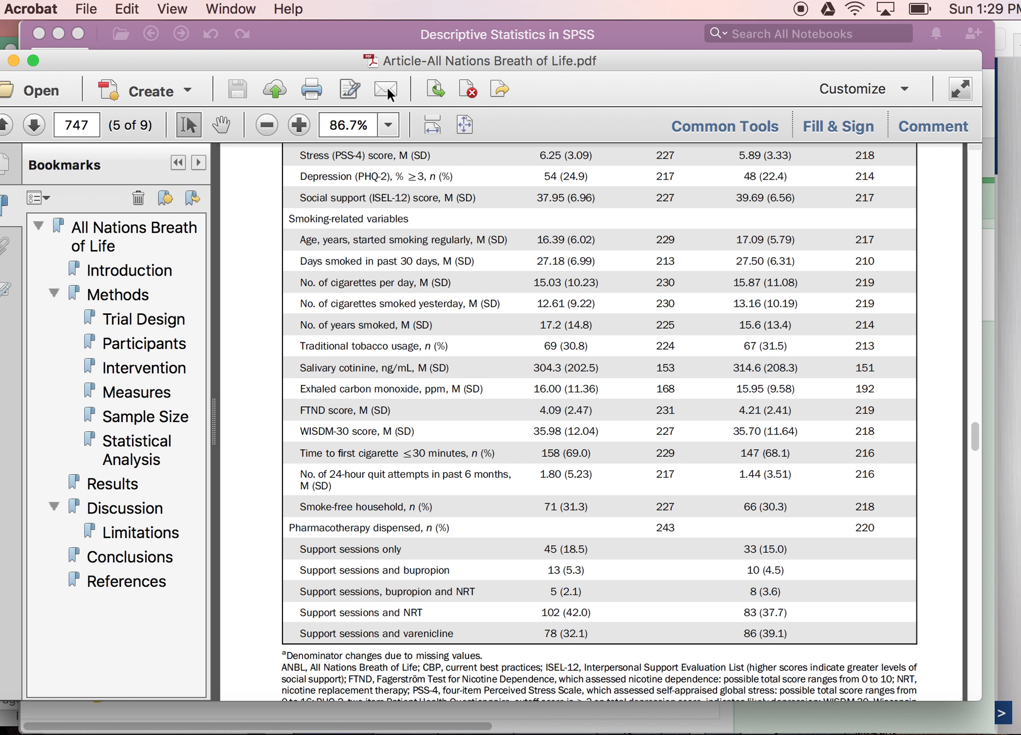
Step: Open the Transportation and Health Indicators web page as the online data source
{"action": "left_click", "coordinate": [366, 34]}
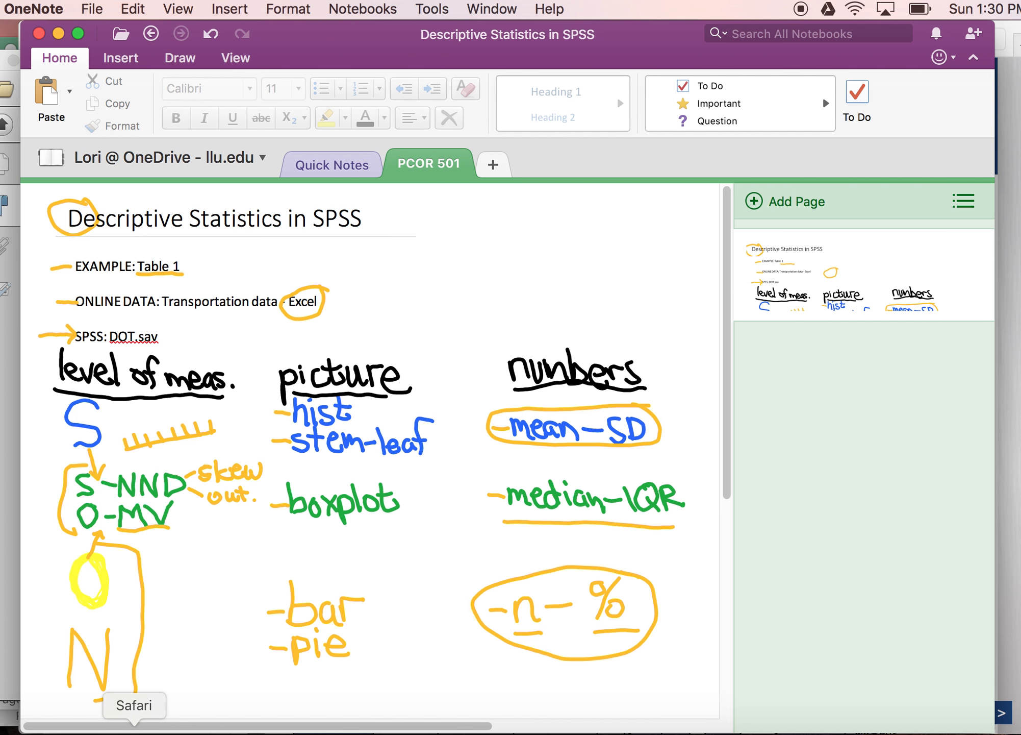
{"action": "left_click", "coordinate": [134, 730]}
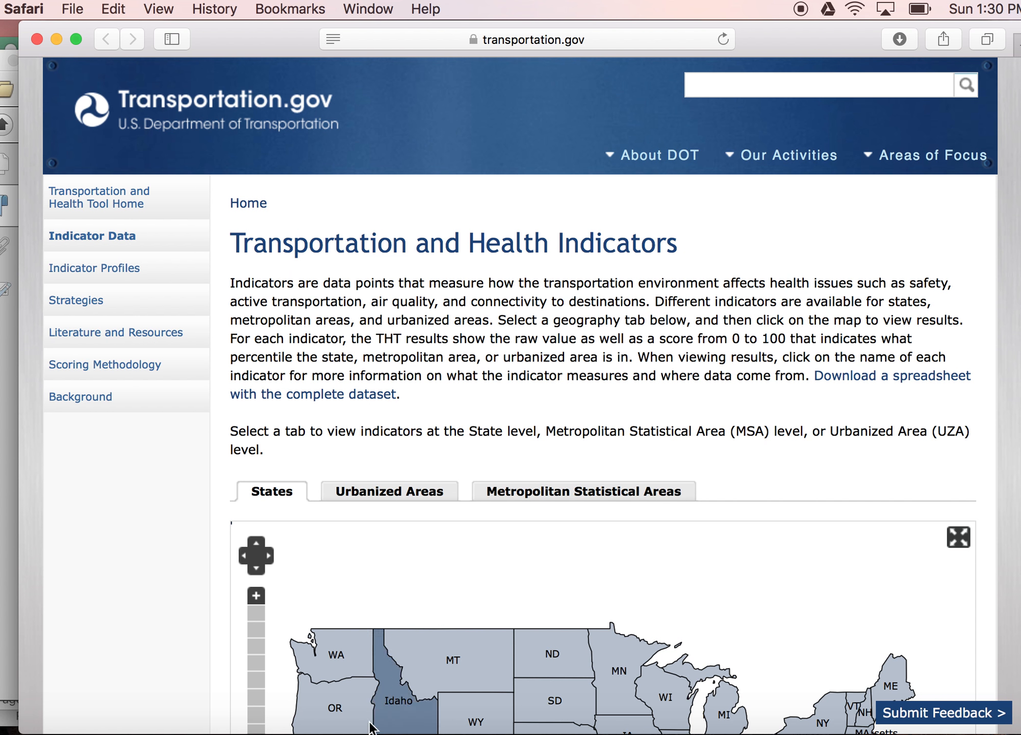
Step: Switch to the THT_Data_508 spreadsheet and examine the Complete Streets Policies raw values and further columns
{"action": "left_click", "coordinate": [342, 729]}
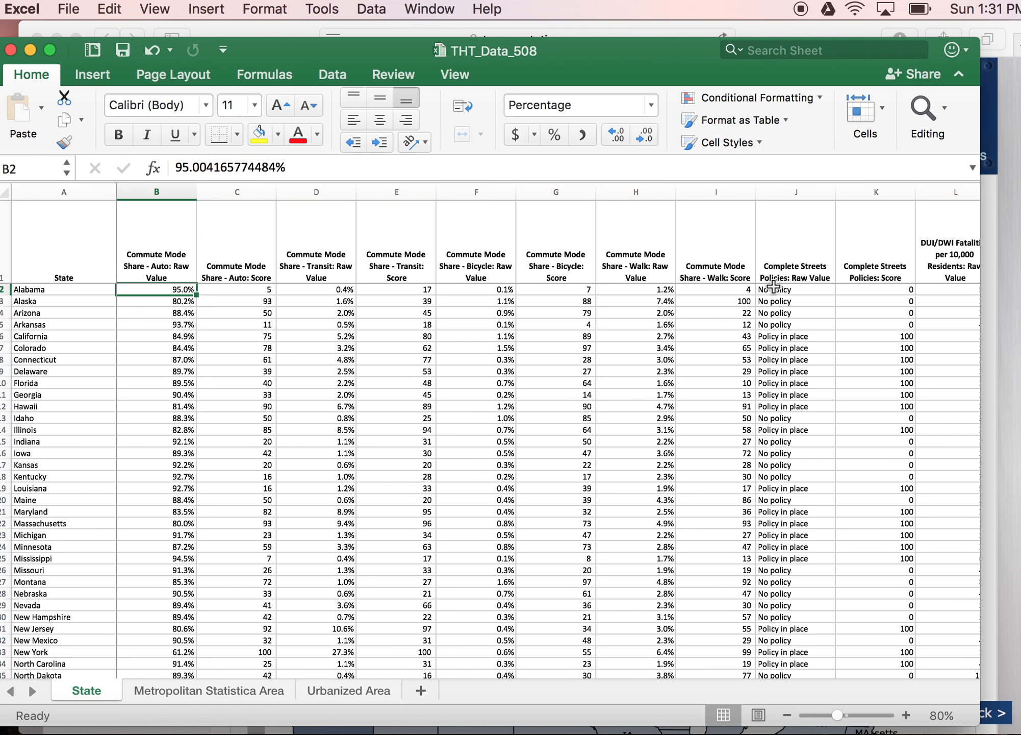
{"action": "left_click_drag", "start_coordinate": [785, 289], "coordinate": [803, 697]}
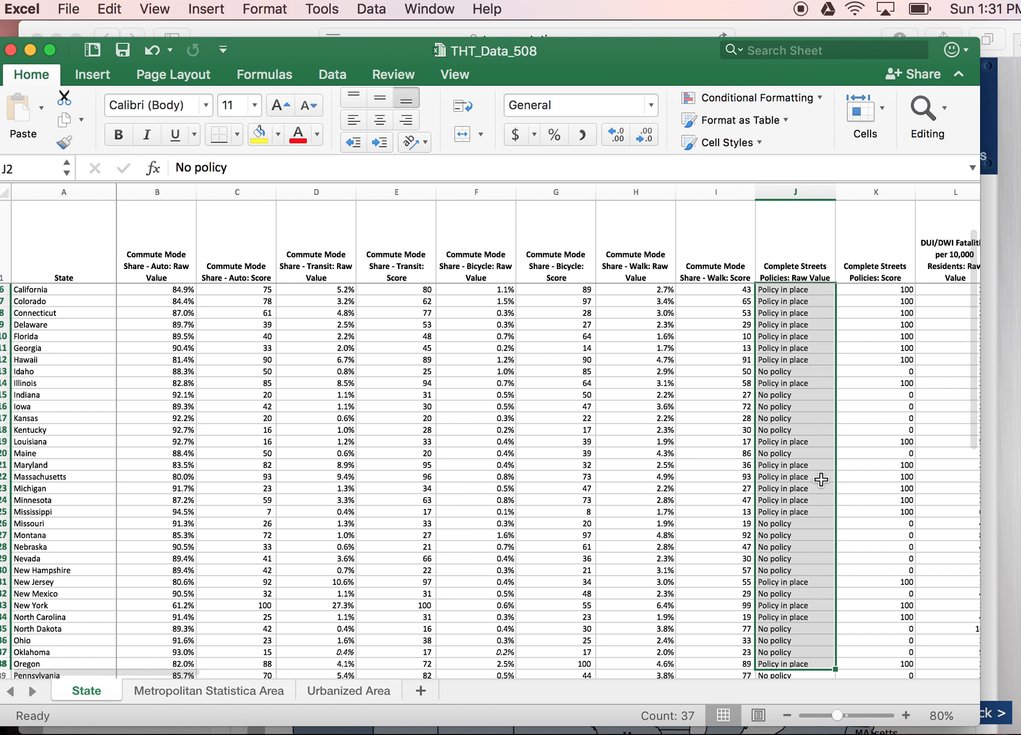
{"action": "scroll", "coordinate": [828, 476], "scroll_direction": "down", "scroll_amount": 2}
{"action": "scroll", "coordinate": [828, 476], "scroll_direction": "down", "scroll_amount": 2}
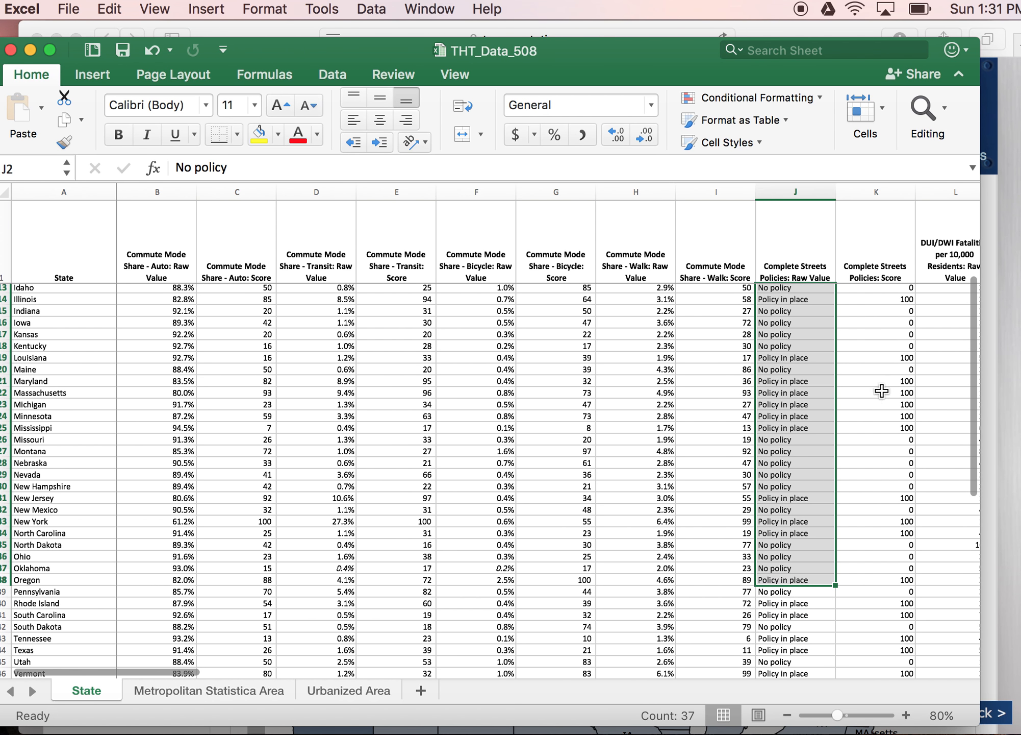
{"action": "scroll", "coordinate": [880, 424], "scroll_direction": "up", "scroll_amount": 5}
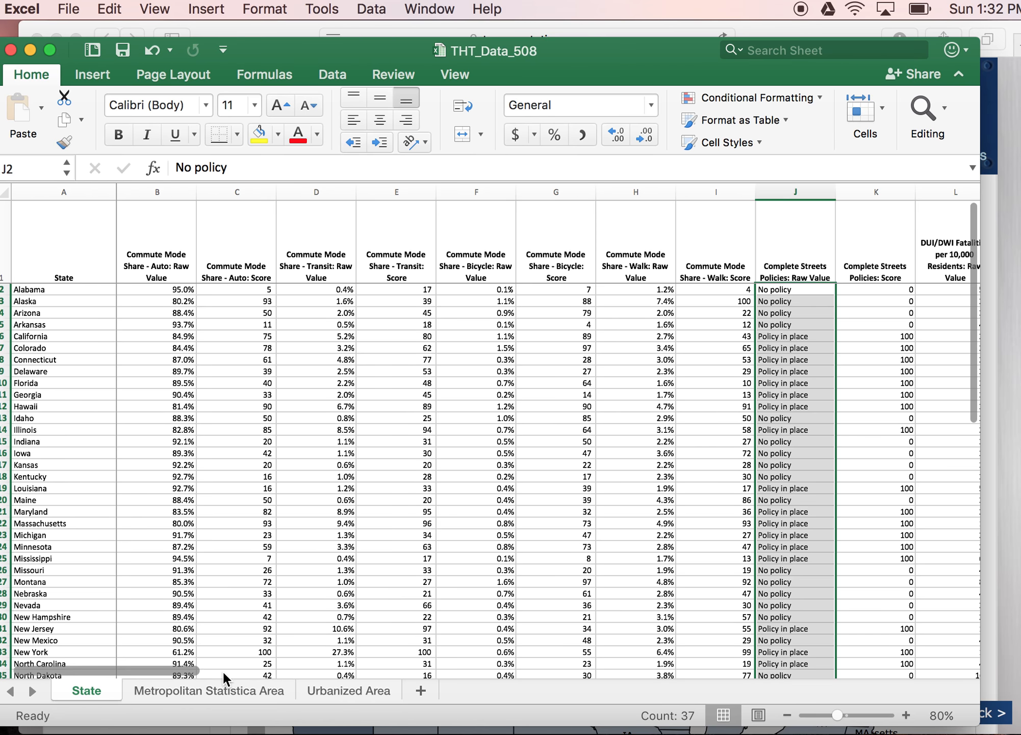
{"action": "left_click_drag", "start_coordinate": [196, 671], "coordinate": [749, 659]}
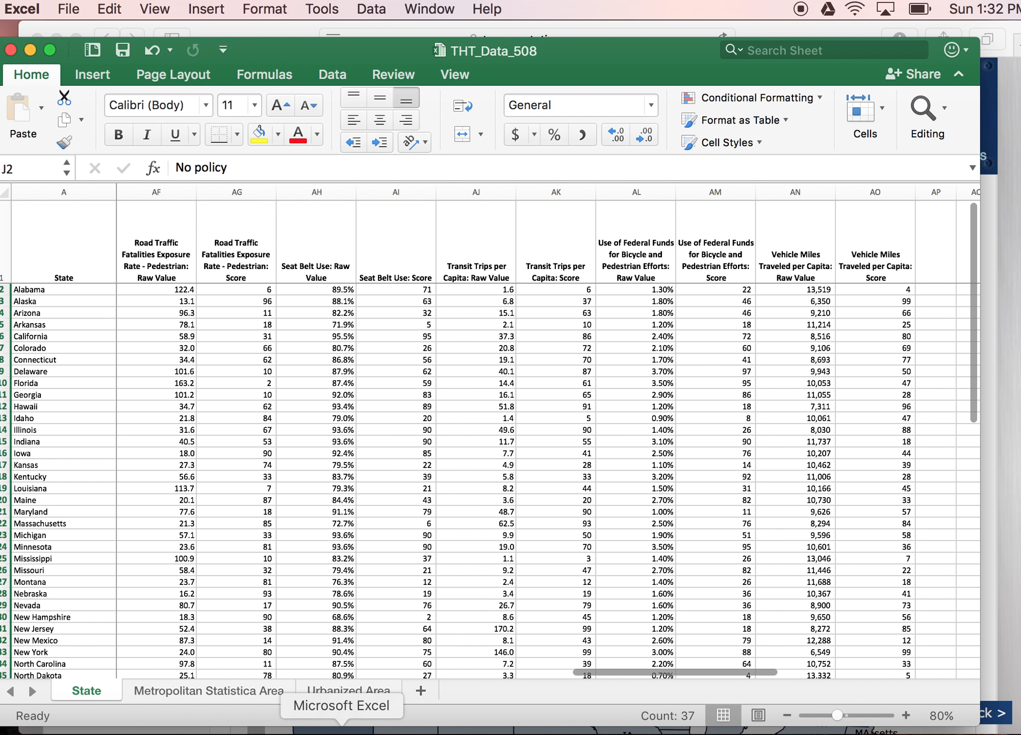
Step: Switch to the DOT.sav dataset in SPSS and browse its rows and variable columns
{"action": "left_click", "coordinate": [510, 731]}
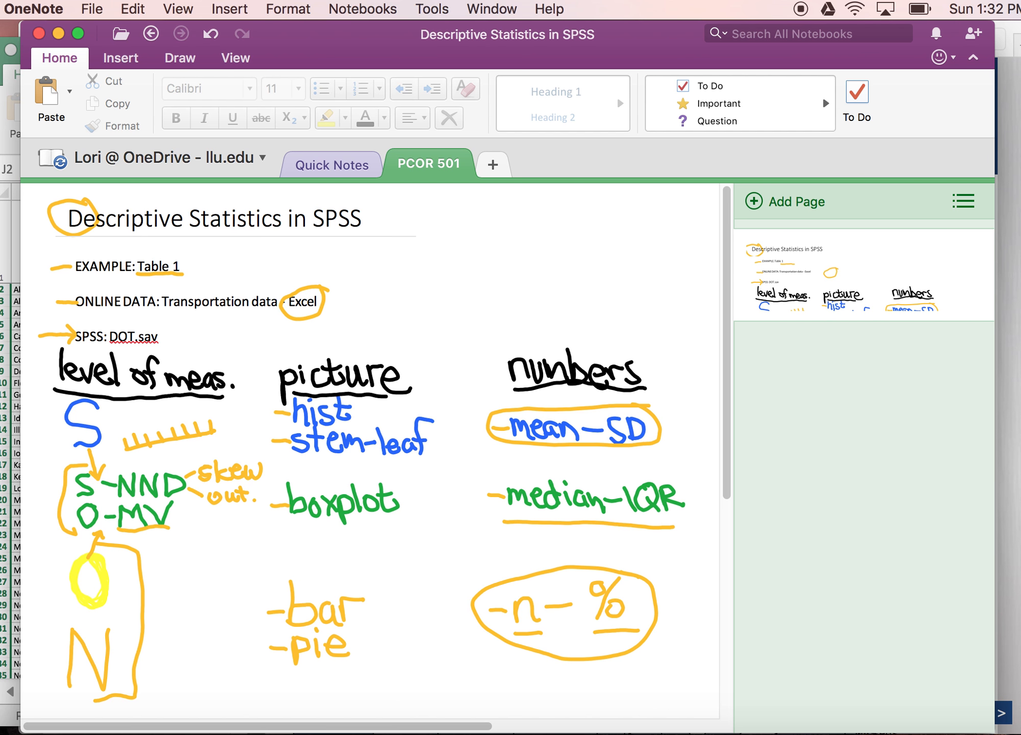
{"action": "left_click", "coordinate": [513, 729]}
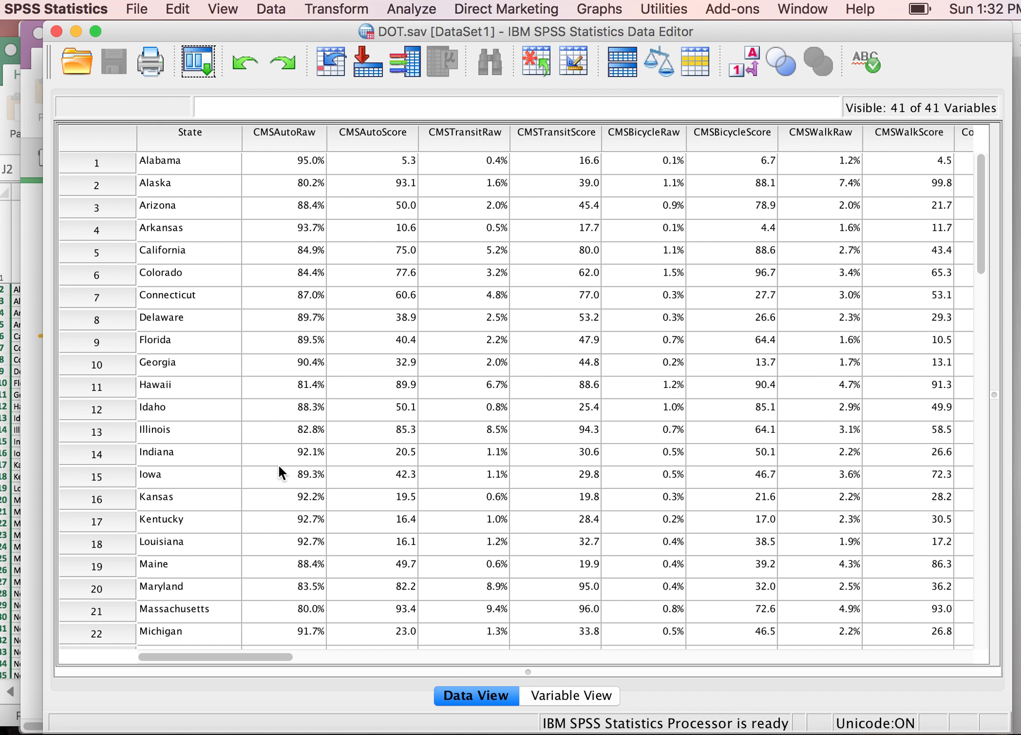
{"action": "left_click", "coordinate": [333, 458]}
{"action": "scroll", "coordinate": [334, 461], "scroll_direction": "down", "scroll_amount": 8}
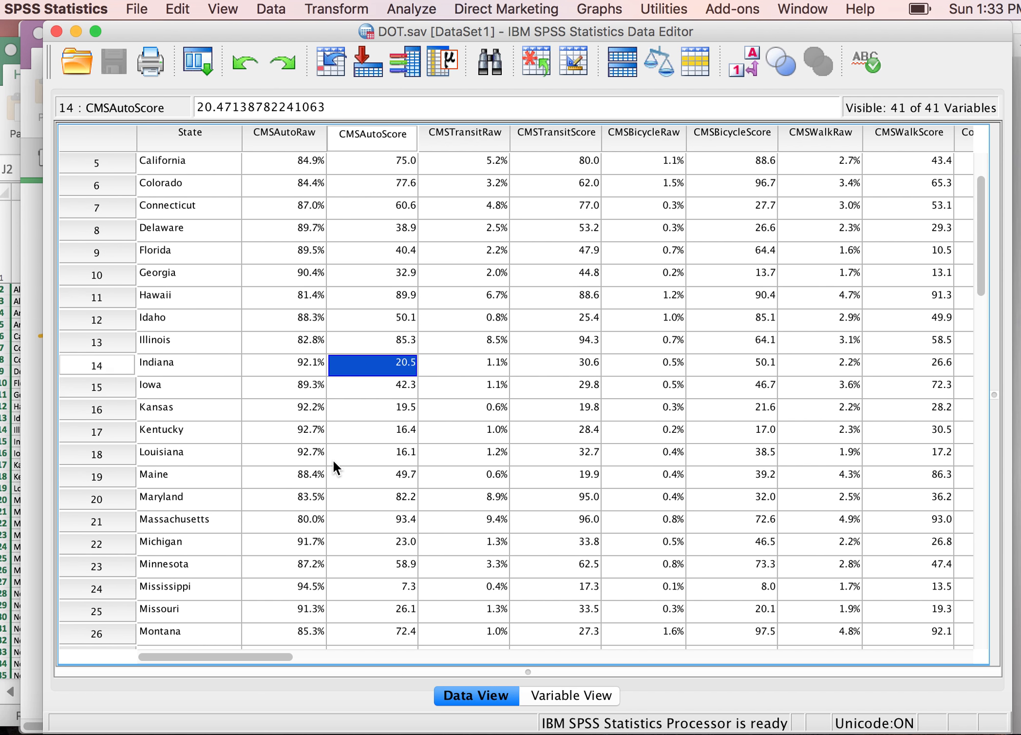
{"action": "scroll", "coordinate": [332, 458], "scroll_direction": "down", "scroll_amount": 3}
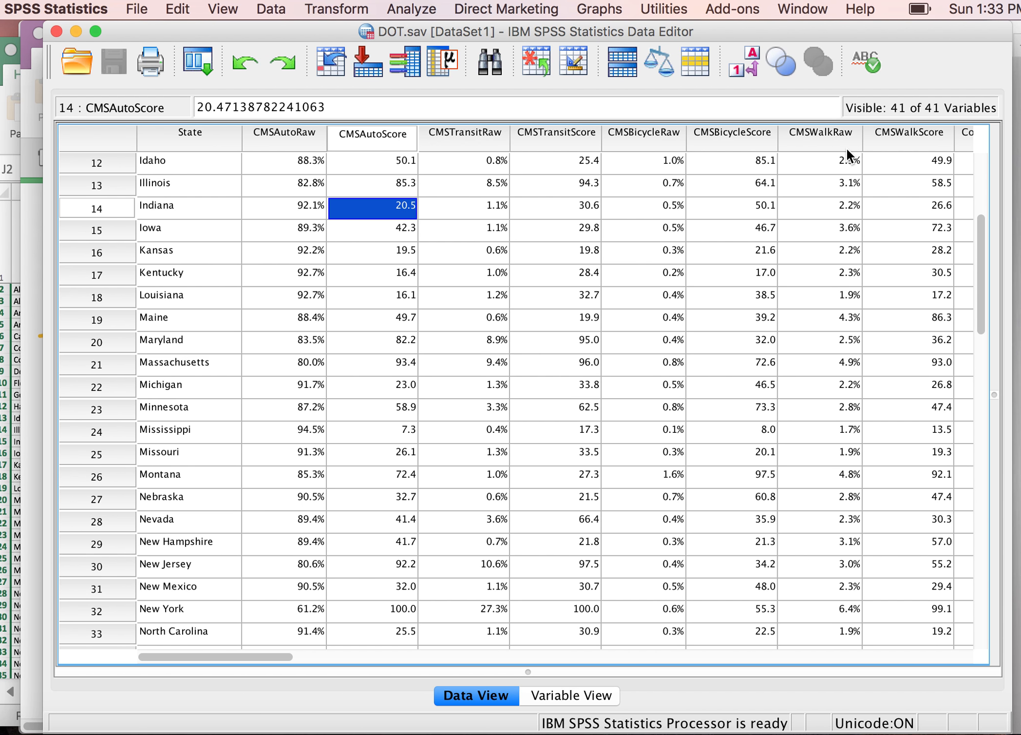
{"action": "left_click_drag", "start_coordinate": [275, 657], "coordinate": [317, 657]}
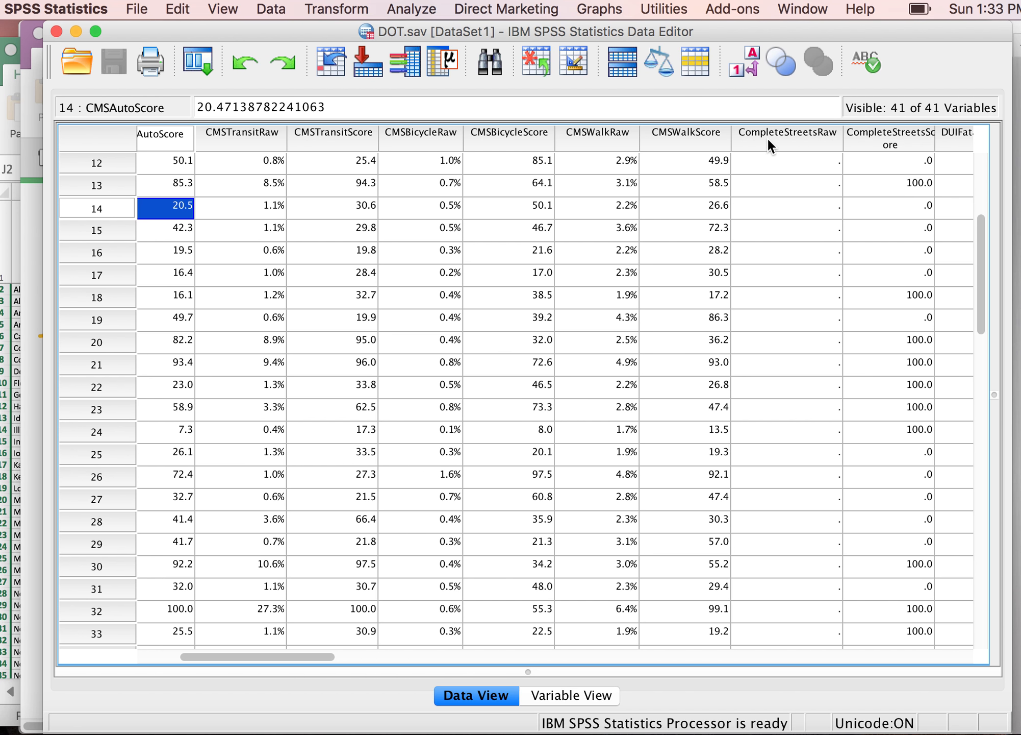
{"action": "scroll", "coordinate": [763, 272], "scroll_direction": "up", "scroll_amount": 5}
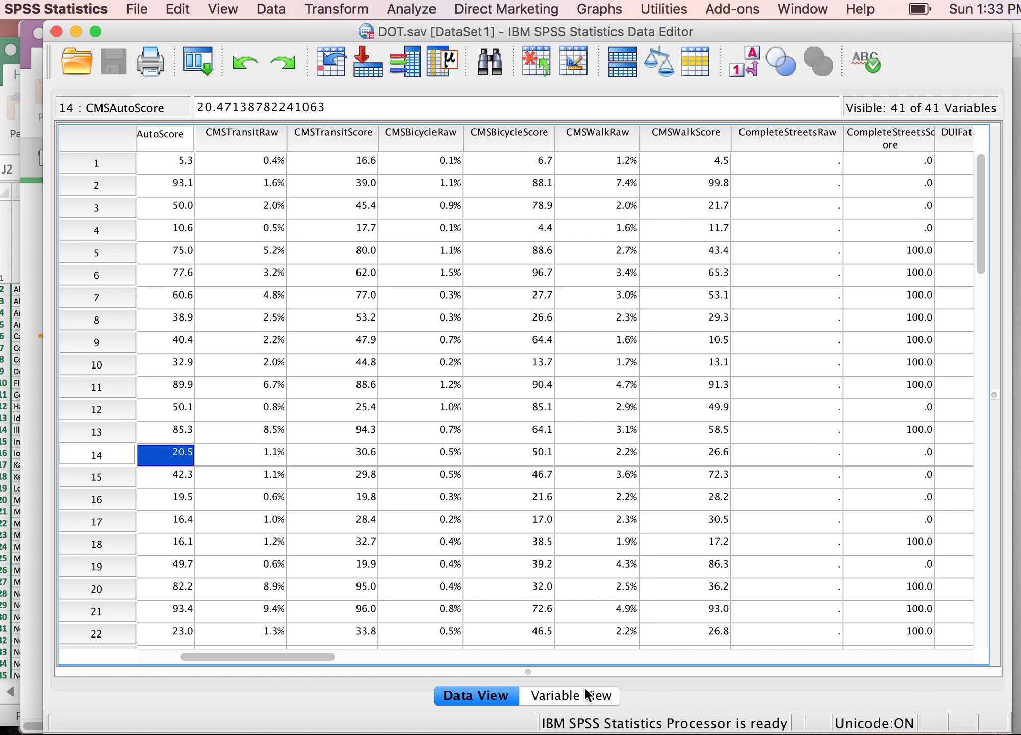
{"action": "left_click", "coordinate": [481, 730]}
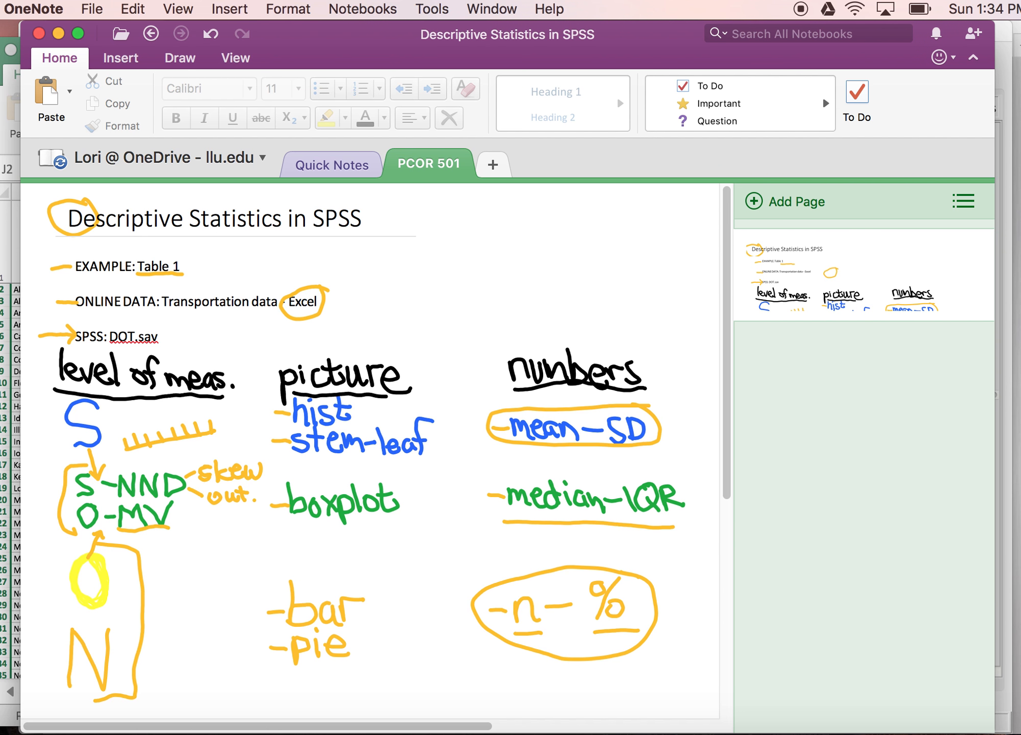
{"action": "left_click_drag", "start_coordinate": [492, 431], "coordinate": [505, 432]}
{"action": "left_click", "coordinate": [513, 727]}
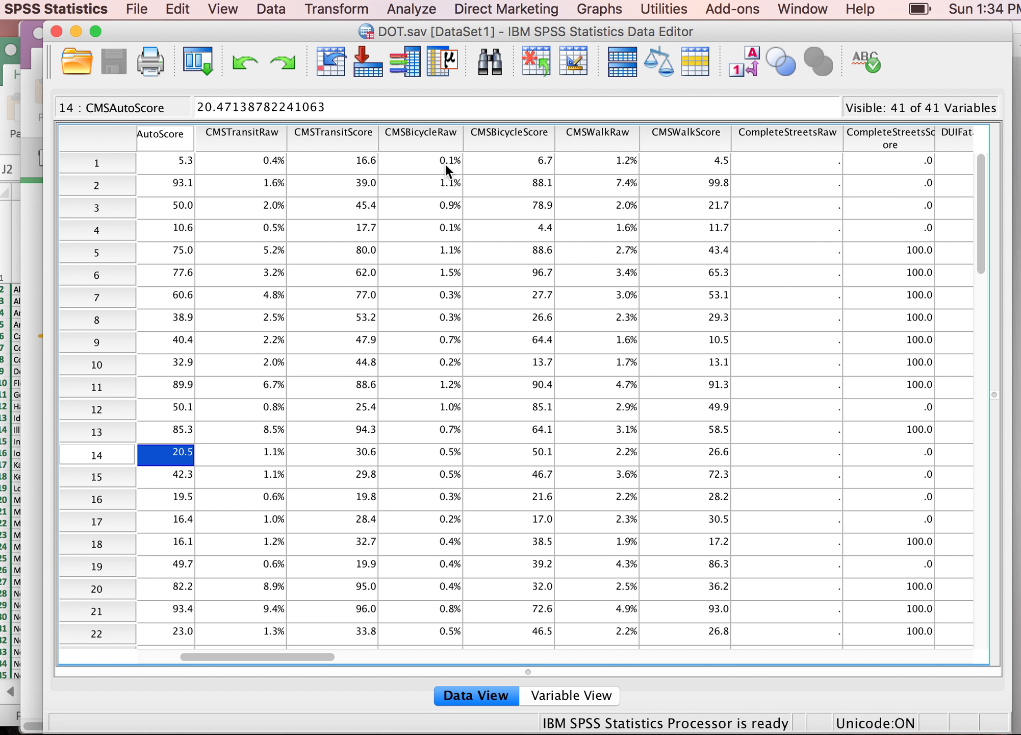
Step: Run Descriptives on CMSAutoRaw with the default mean, standard deviation, minimum and maximum statistics
{"action": "left_click", "coordinate": [411, 9]}
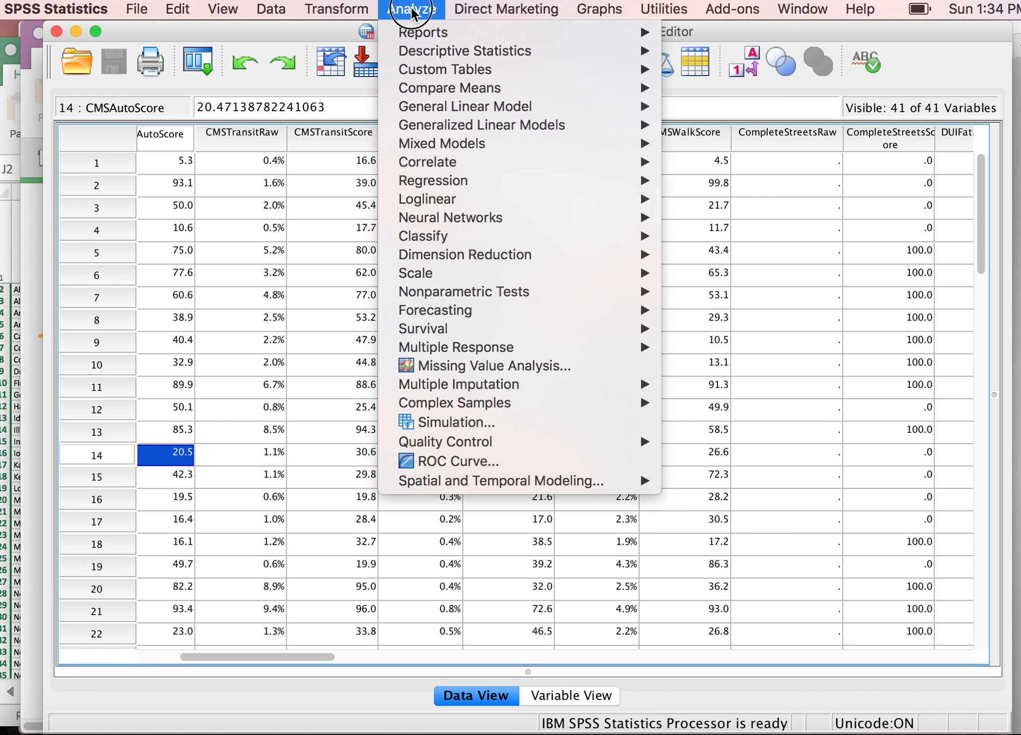
{"action": "left_click", "coordinate": [593, 9]}
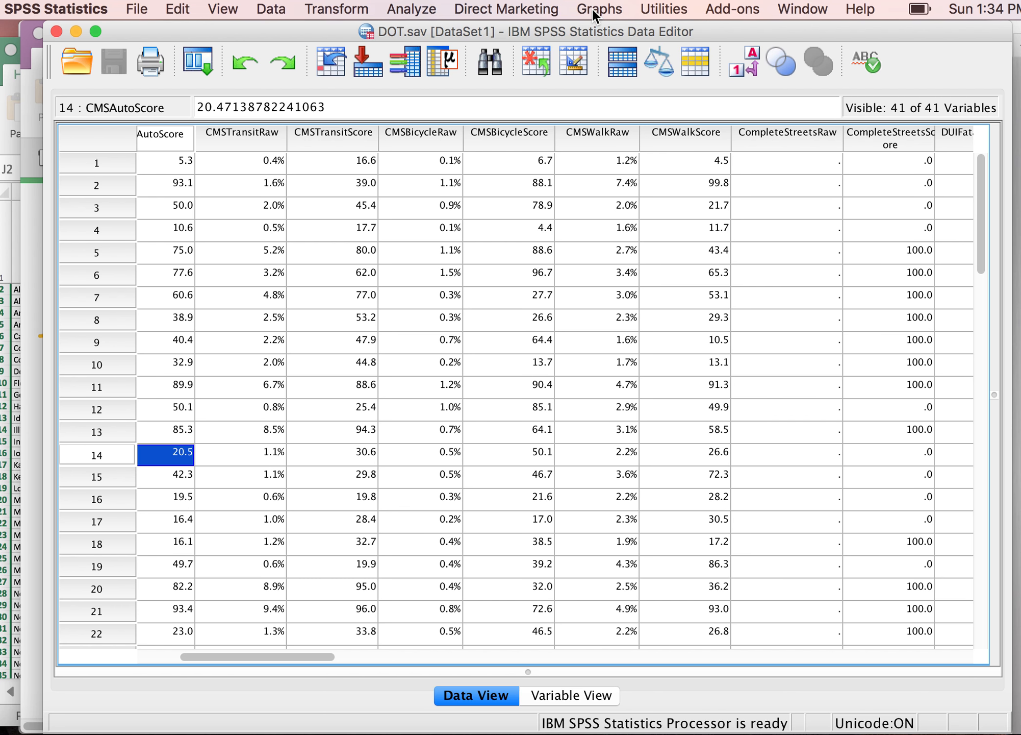
{"action": "left_click", "coordinate": [411, 8]}
{"action": "mouse_move", "coordinate": [426, 56]}
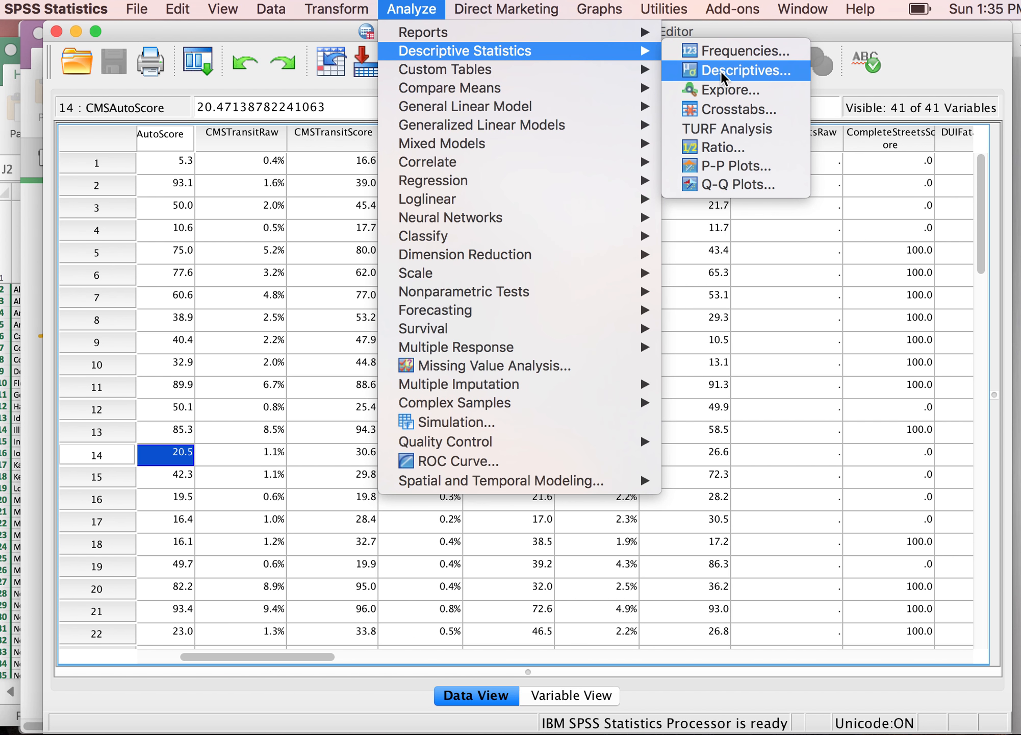
{"action": "left_click", "coordinate": [722, 76]}
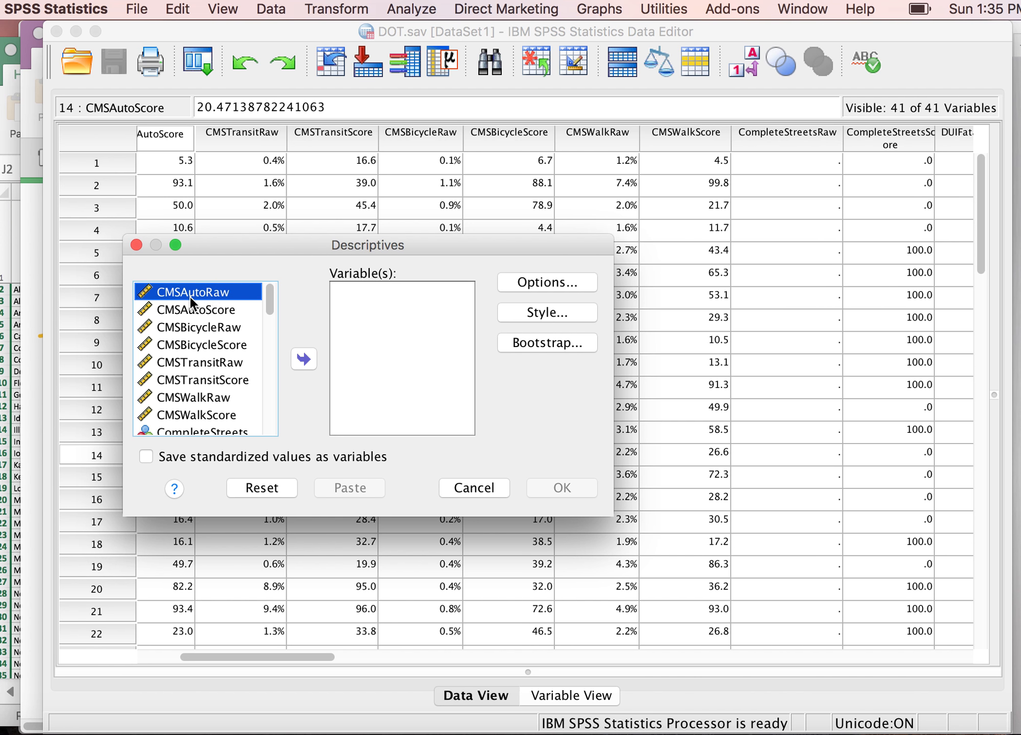
{"action": "left_click", "coordinate": [305, 360]}
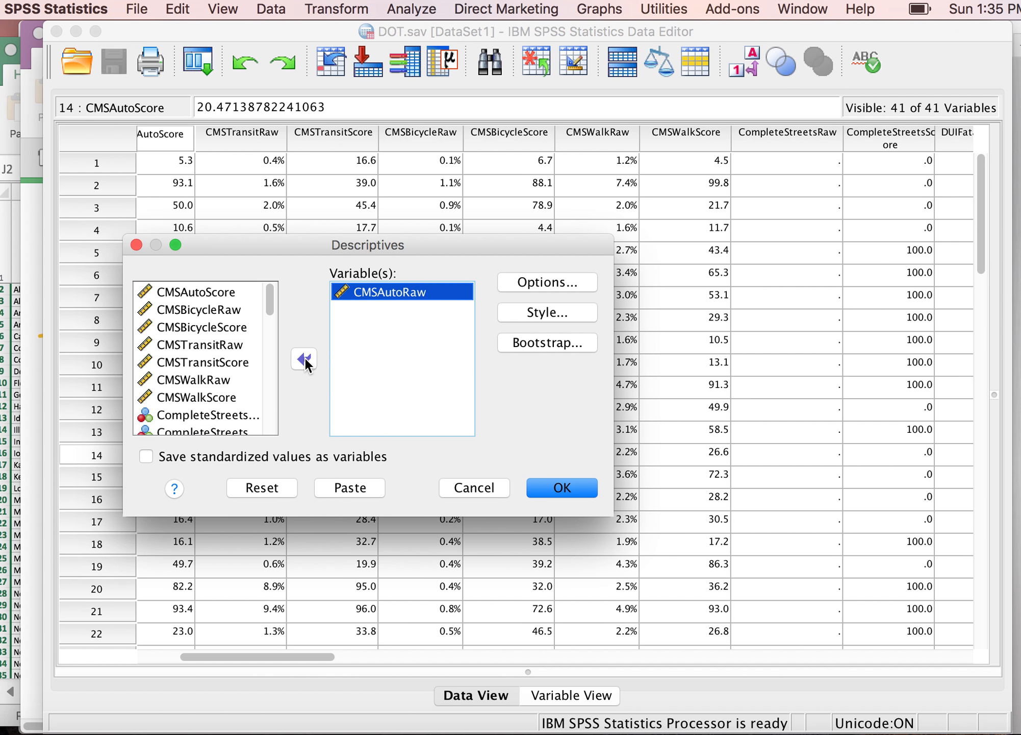
{"action": "left_click", "coordinate": [383, 297]}
{"action": "left_click", "coordinate": [540, 283]}
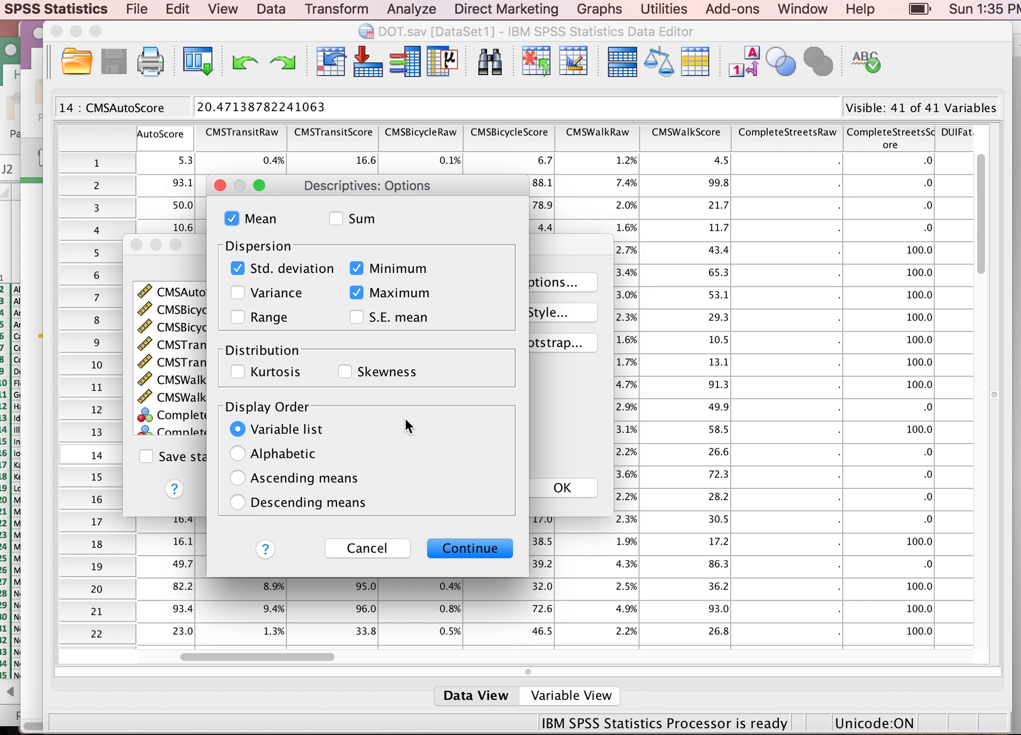
{"action": "left_click", "coordinate": [478, 550]}
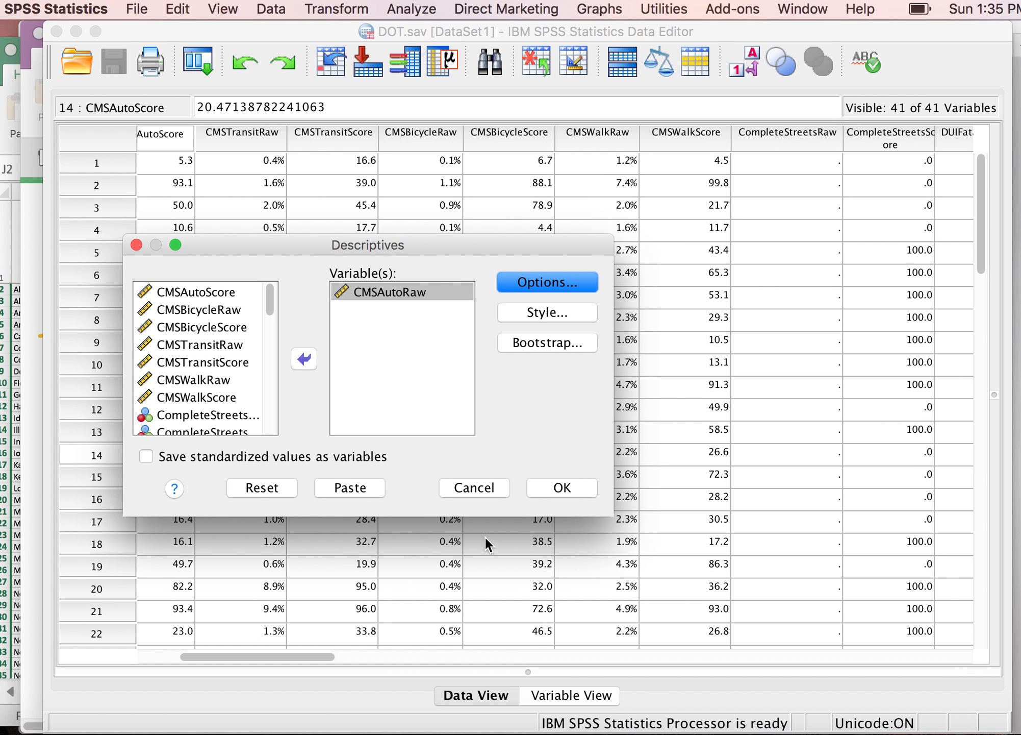
{"action": "left_click", "coordinate": [542, 314]}
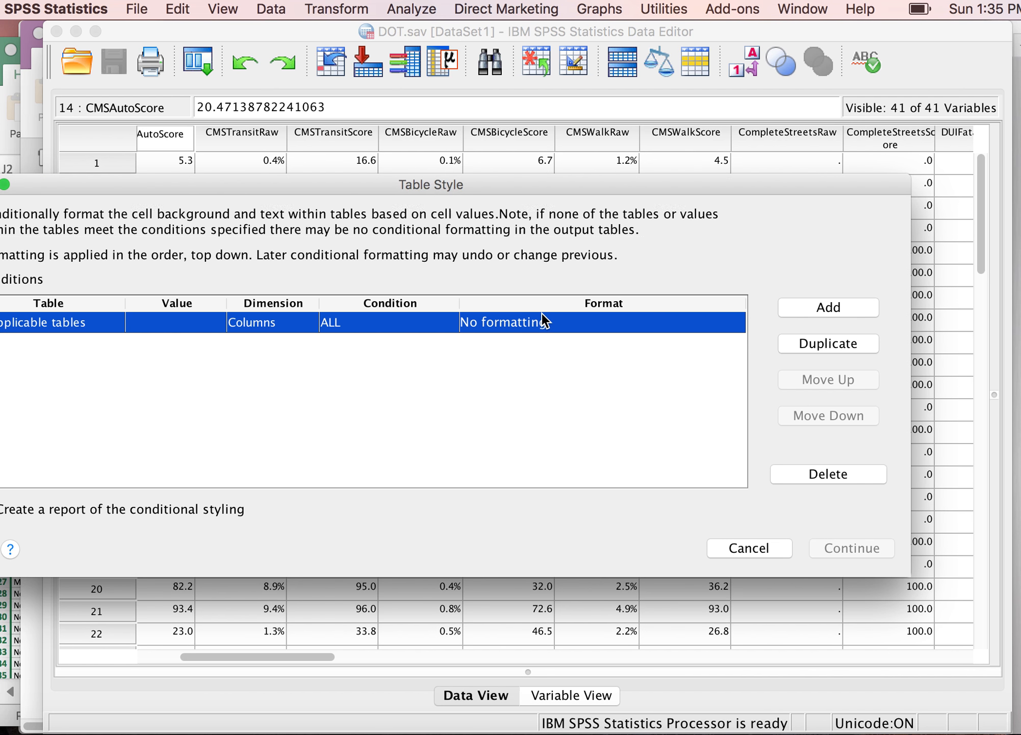
{"action": "left_click", "coordinate": [750, 548]}
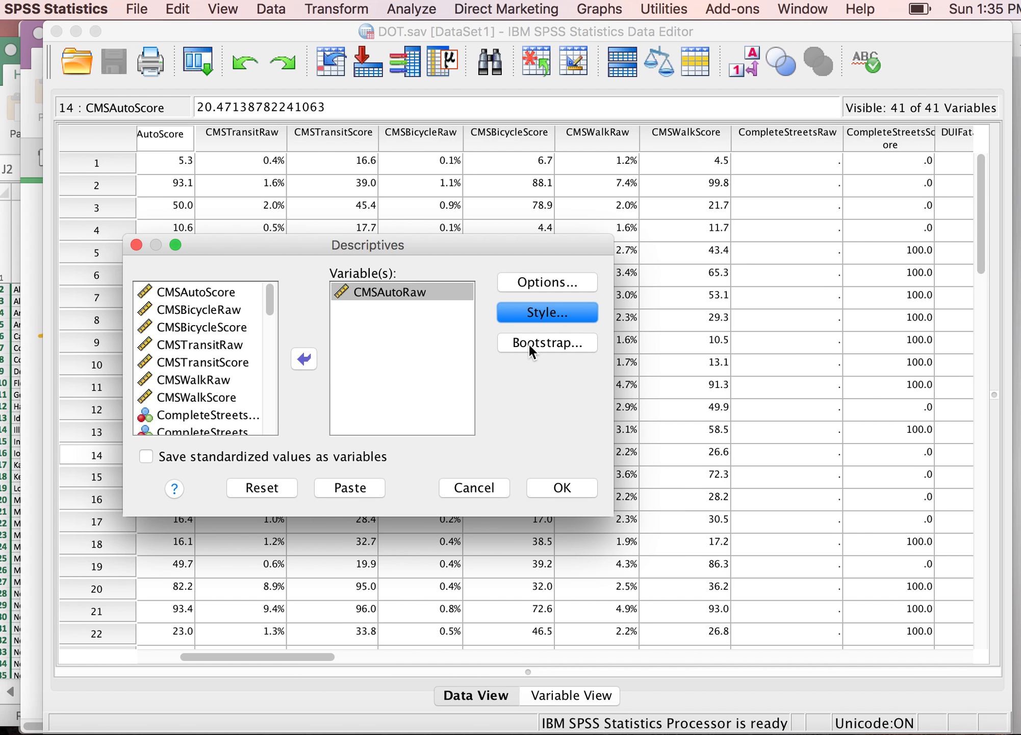
{"action": "left_click", "coordinate": [563, 487]}
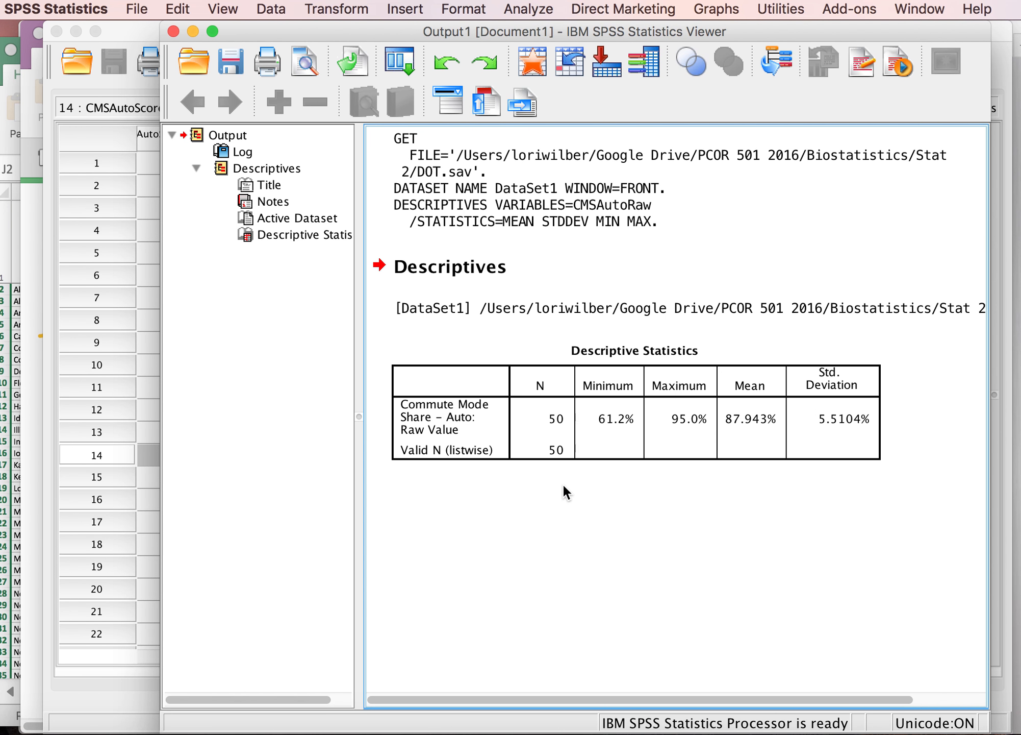
Step: Switch to the article and highlight the social support score's mean and SD in Table 1
{"action": "left_click", "coordinate": [576, 460]}
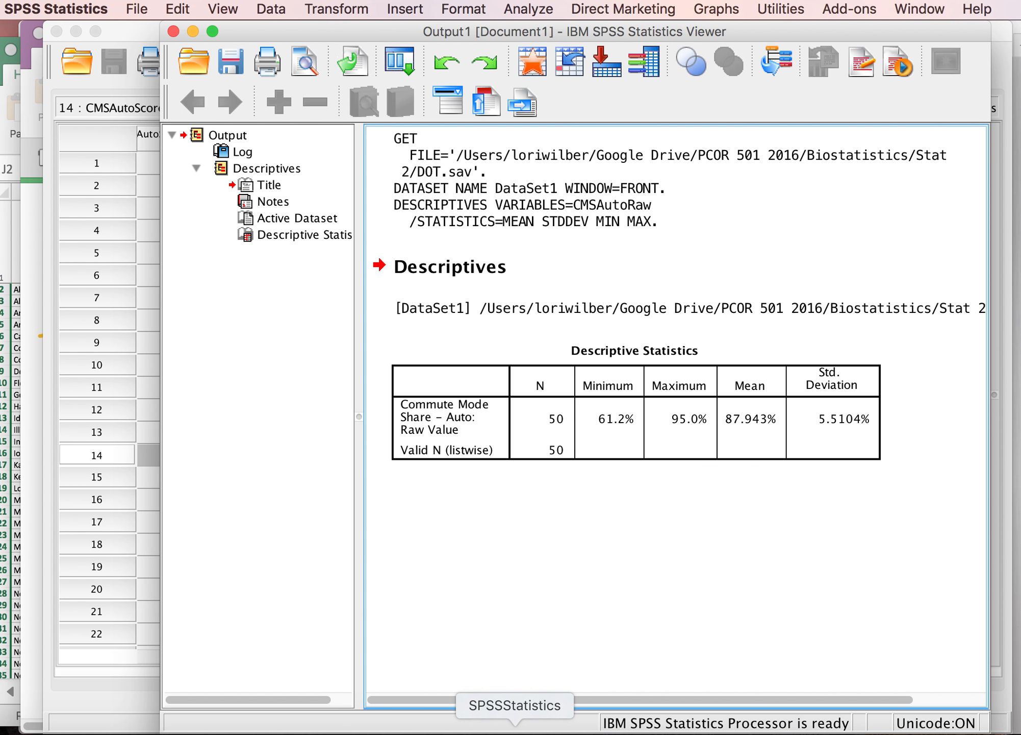
{"action": "left_click", "coordinate": [1019, 733]}
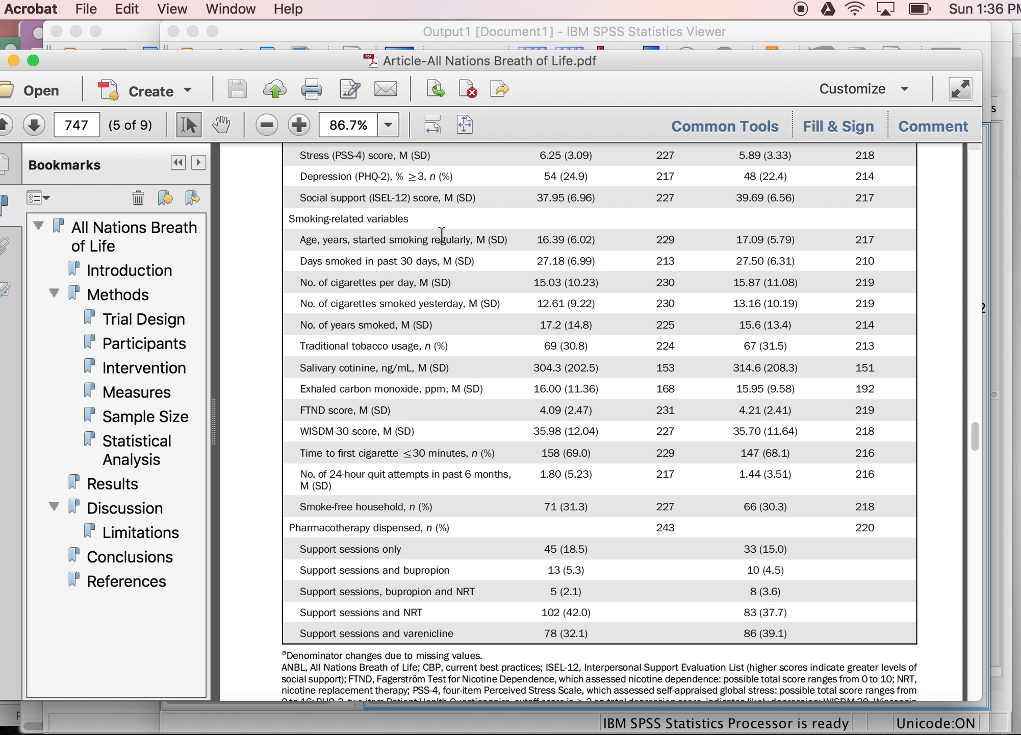
{"action": "left_click_drag", "start_coordinate": [445, 199], "coordinate": [475, 199]}
{"action": "left_click_drag", "start_coordinate": [537, 197], "coordinate": [596, 199]}
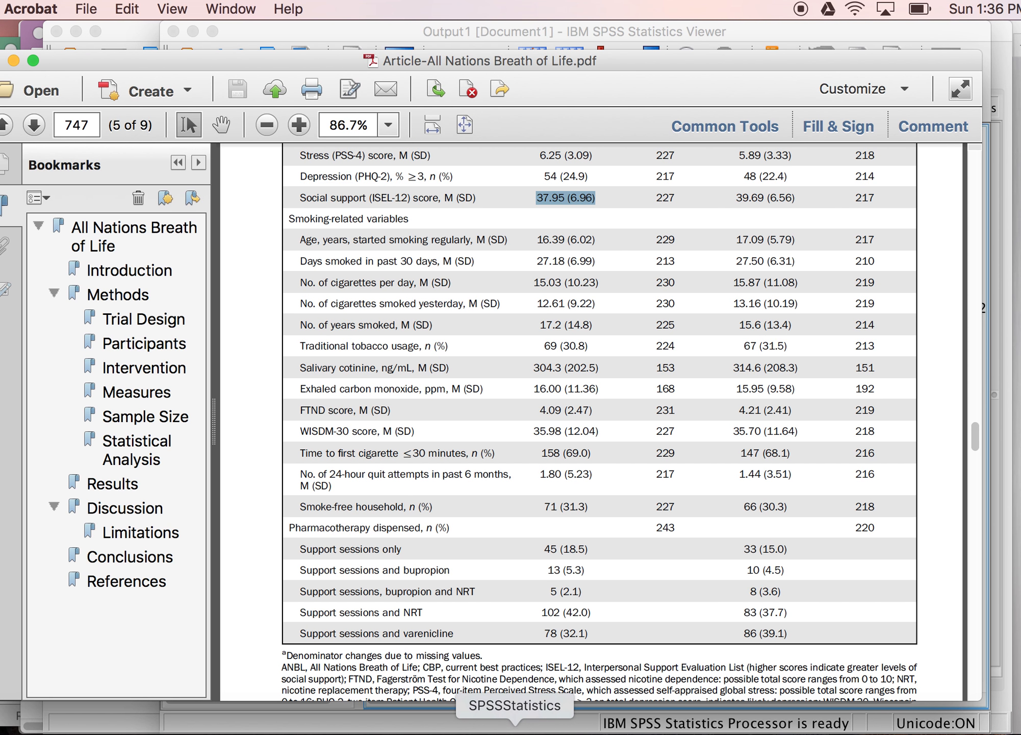
Step: Return to SPSS and build a simple histogram of CMSAutoRaw with Chart Builder
{"action": "left_click", "coordinate": [515, 732]}
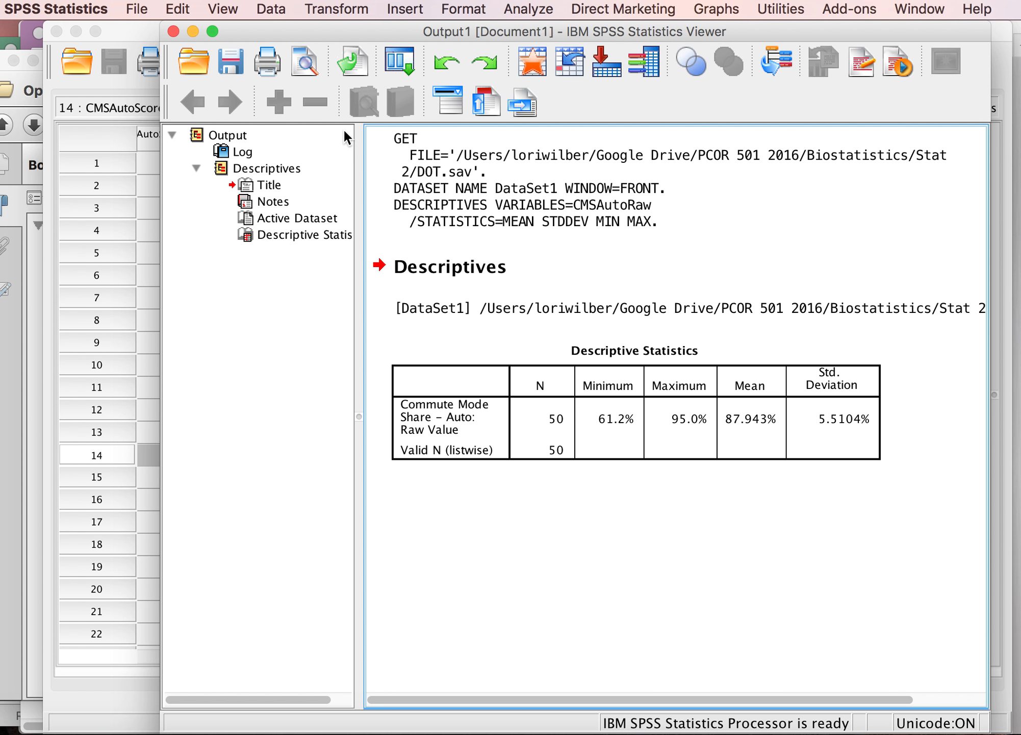
{"action": "left_click", "coordinate": [719, 9]}
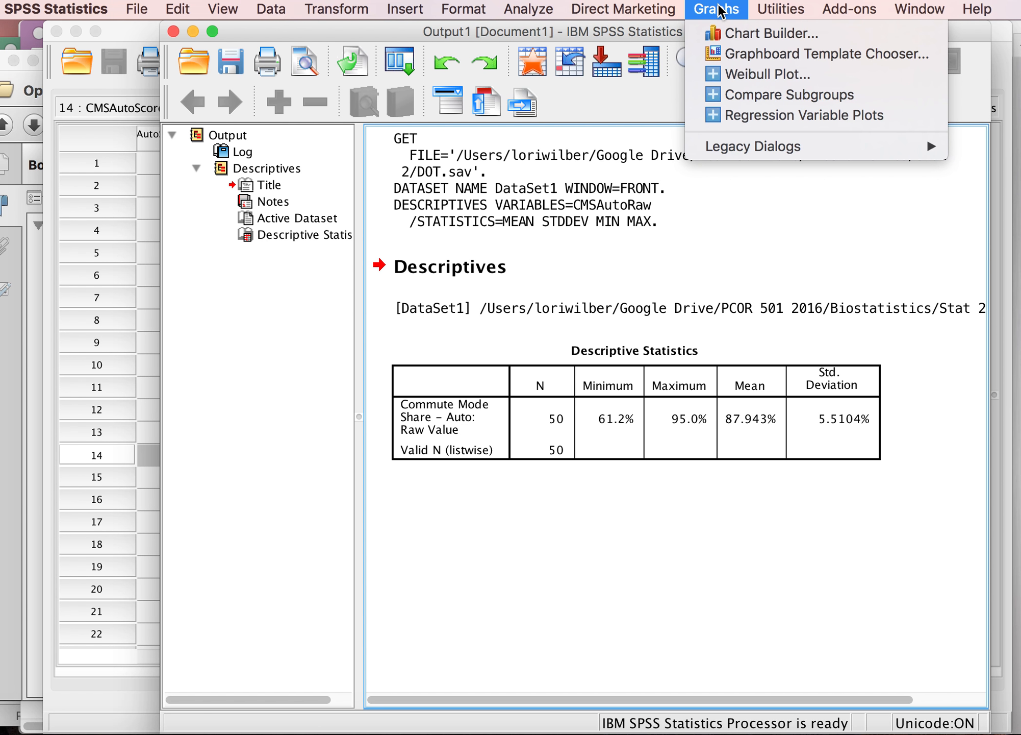
{"action": "left_click", "coordinate": [737, 32]}
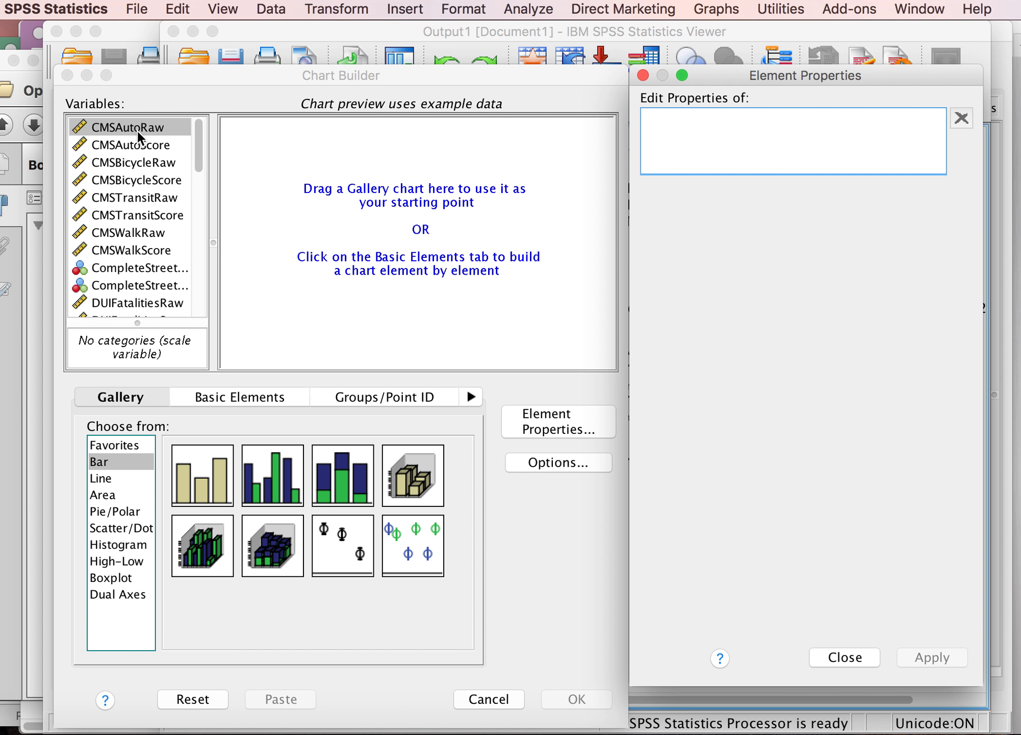
{"action": "left_click", "coordinate": [128, 542]}
{"action": "left_click_drag", "start_coordinate": [204, 486], "coordinate": [224, 194]}
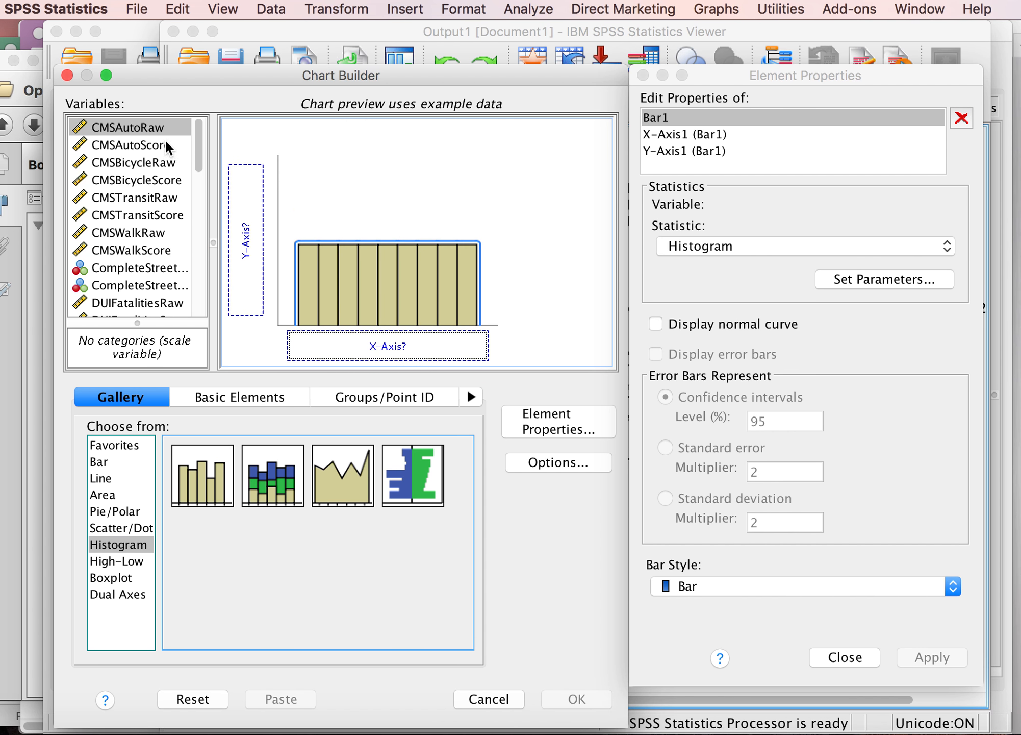
{"action": "left_click_drag", "start_coordinate": [135, 127], "coordinate": [342, 334]}
{"action": "left_click", "coordinate": [577, 697]}
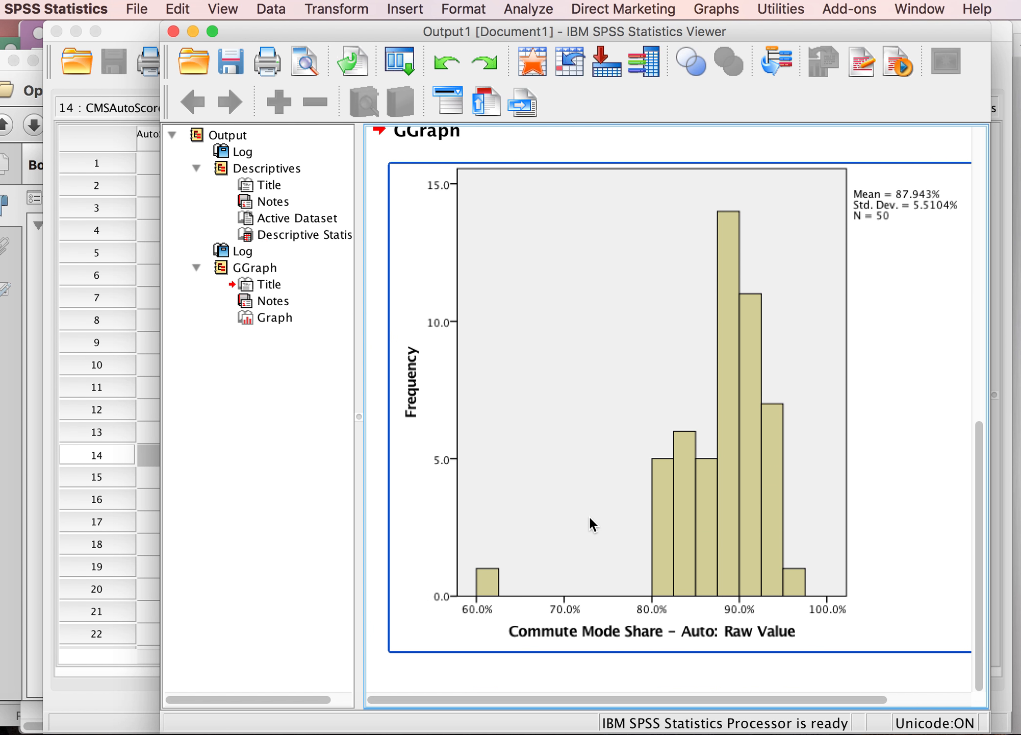
Step: Run Explore on CMSAutoRaw with descriptives and percentiles, plus stem-and-leaf and boxplot output
{"action": "mouse_move", "coordinate": [501, 554]}
{"action": "left_mouse_down"}
{"action": "mouse_move", "coordinate": [463, 561]}
{"action": "mouse_move", "coordinate": [522, 588]}
{"action": "mouse_move", "coordinate": [456, 549]}
{"action": "mouse_move", "coordinate": [485, 620]}
{"action": "mouse_move", "coordinate": [496, 538]}
{"action": "mouse_move", "coordinate": [456, 588]}
{"action": "mouse_move", "coordinate": [523, 588]}
{"action": "mouse_move", "coordinate": [458, 549]}
{"action": "mouse_move", "coordinate": [501, 624]}
{"action": "mouse_move", "coordinate": [467, 543]}
{"action": "mouse_move", "coordinate": [477, 616]}
{"action": "mouse_move", "coordinate": [522, 567]}
{"action": "mouse_move", "coordinate": [513, 552]}
{"action": "left_mouse_up"}
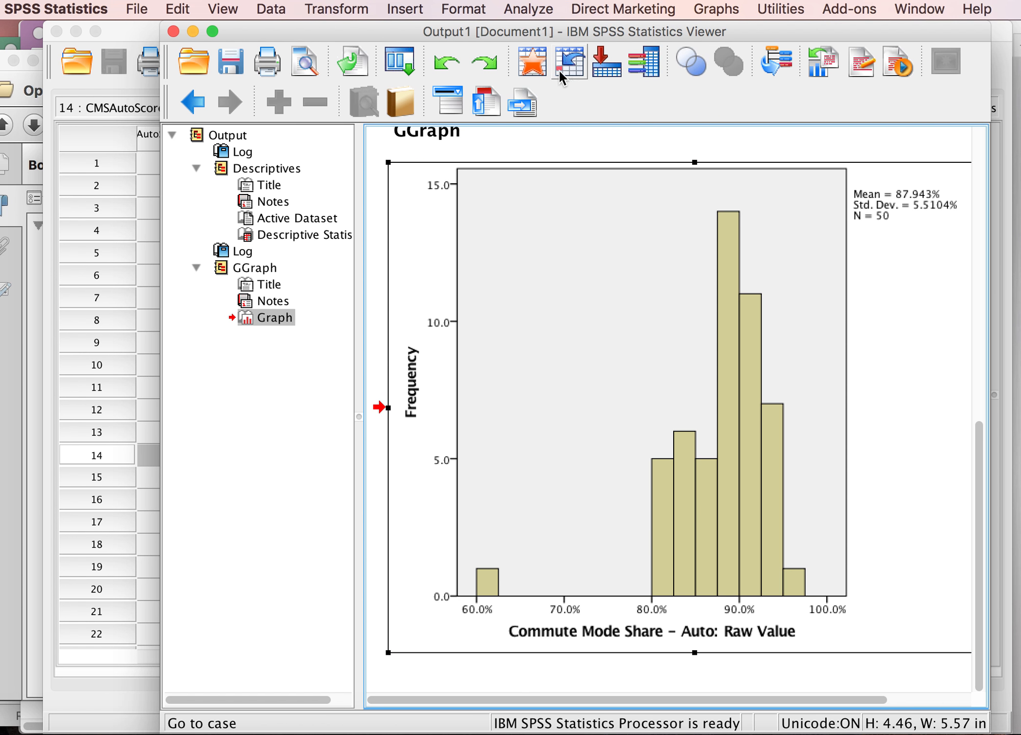
{"action": "left_click", "coordinate": [530, 8]}
{"action": "mouse_move", "coordinate": [538, 51]}
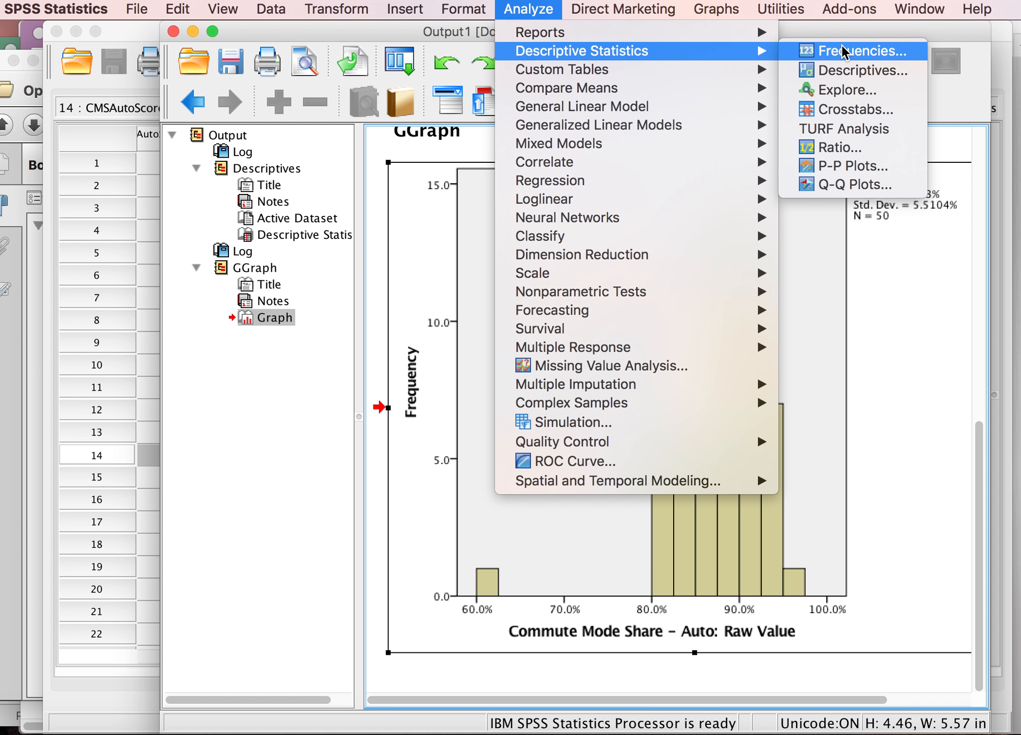
{"action": "left_click", "coordinate": [854, 89]}
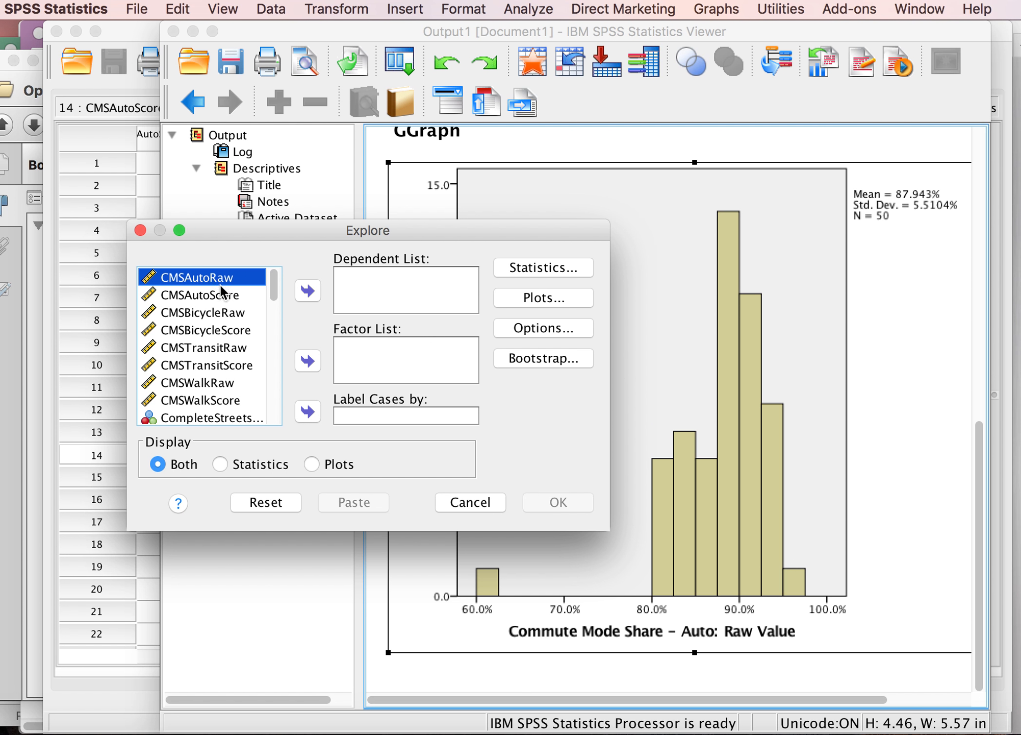
{"action": "left_click", "coordinate": [306, 289]}
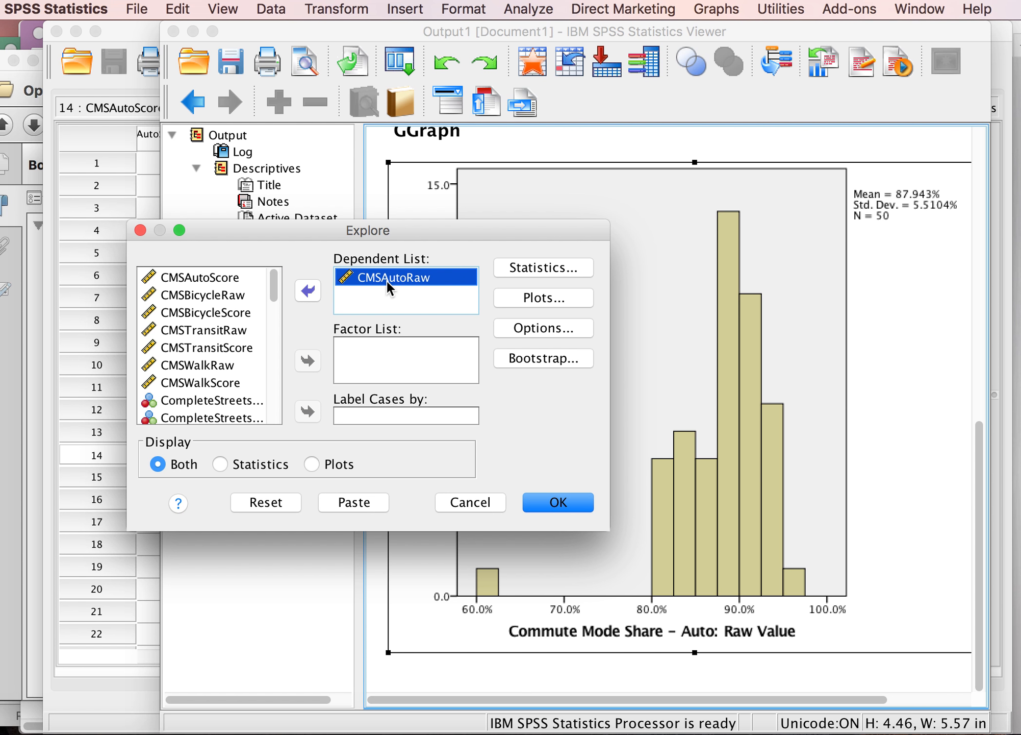
{"action": "left_click", "coordinate": [544, 266]}
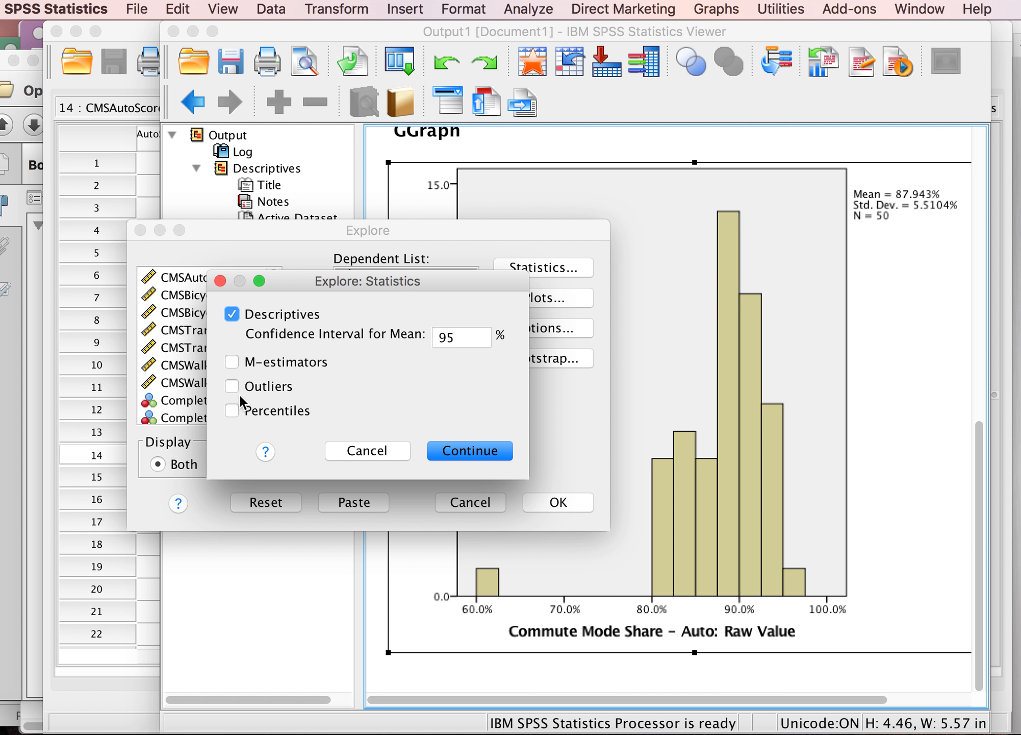
{"action": "left_click", "coordinate": [231, 409]}
{"action": "left_click", "coordinate": [471, 451]}
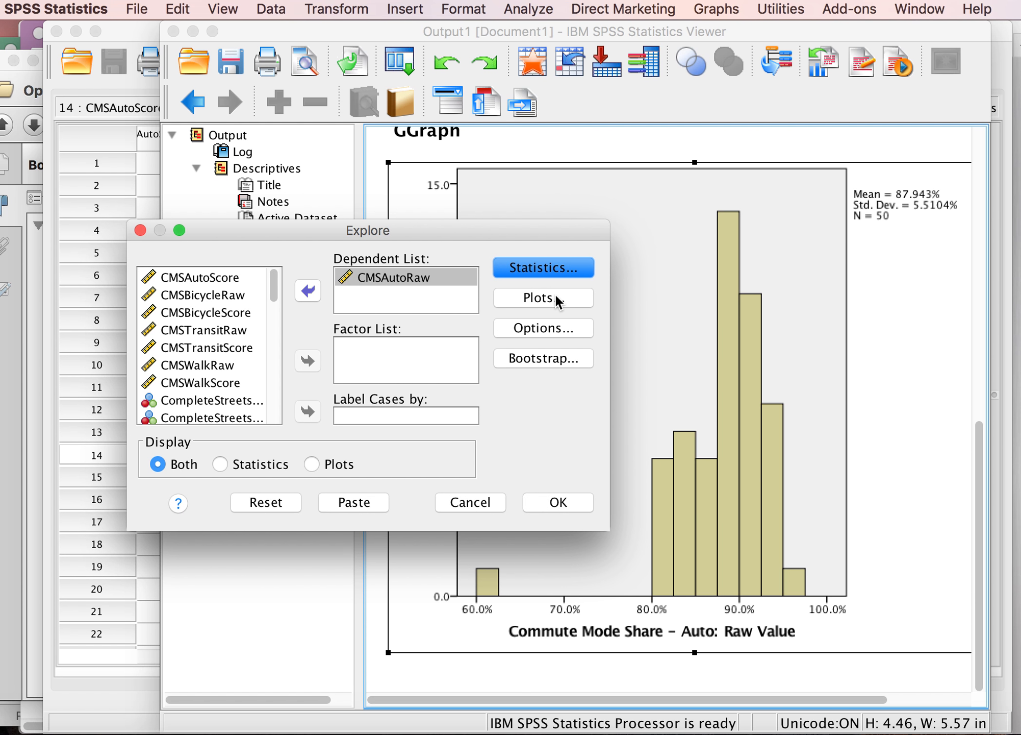
{"action": "left_click", "coordinate": [556, 297]}
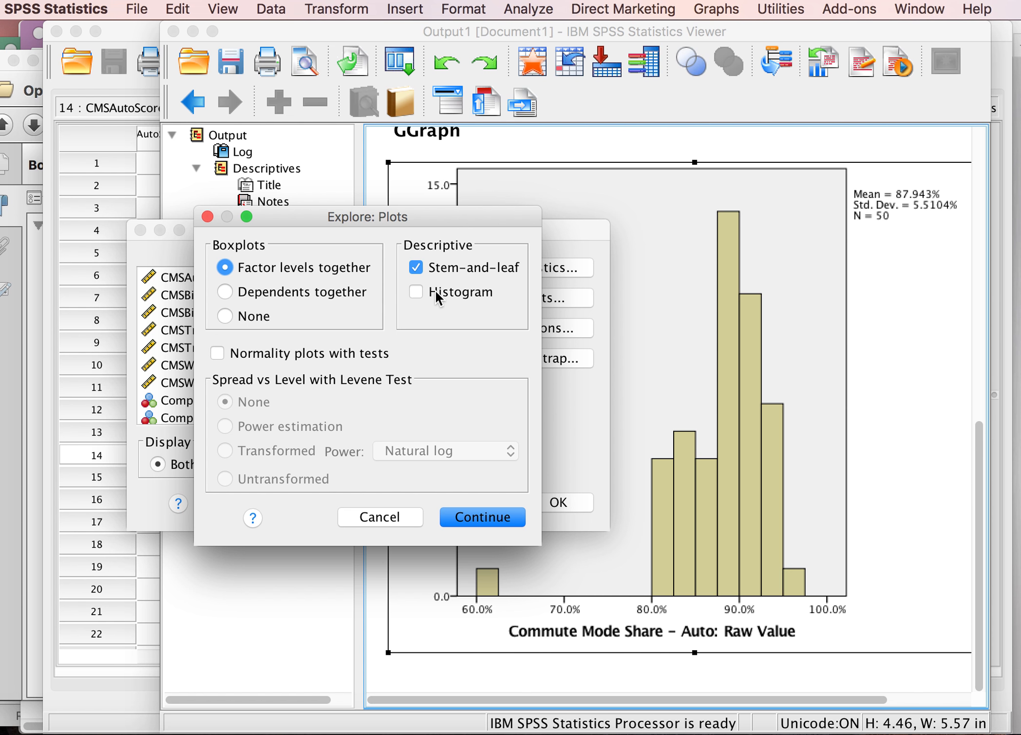
{"action": "left_click", "coordinate": [483, 518]}
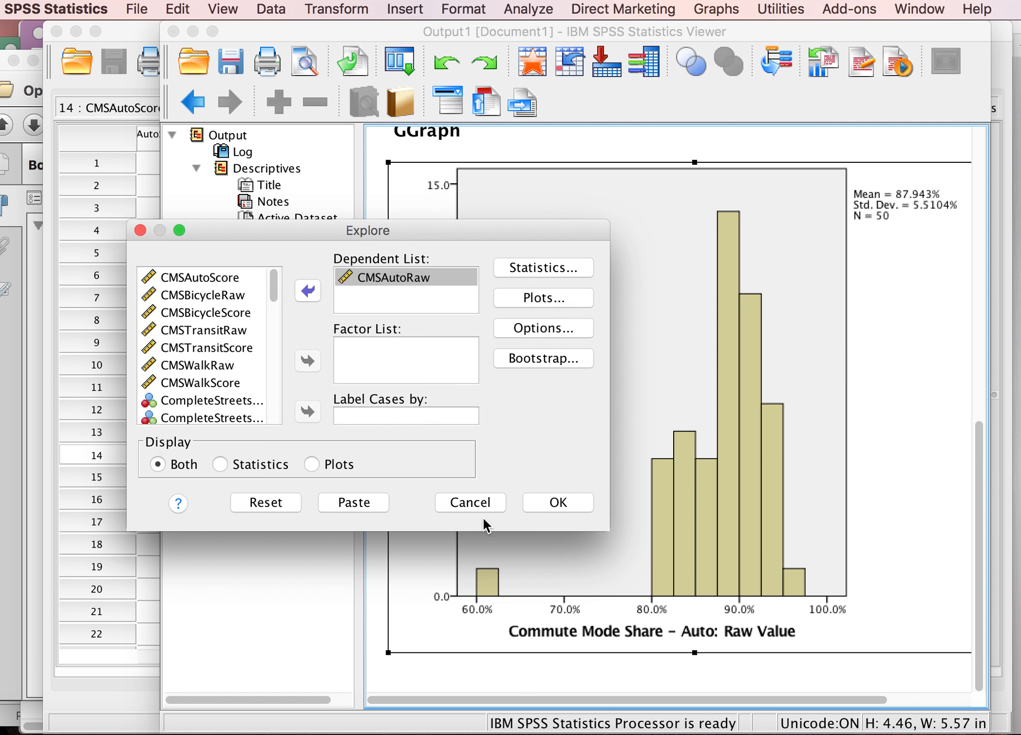
{"action": "left_click", "coordinate": [559, 502]}
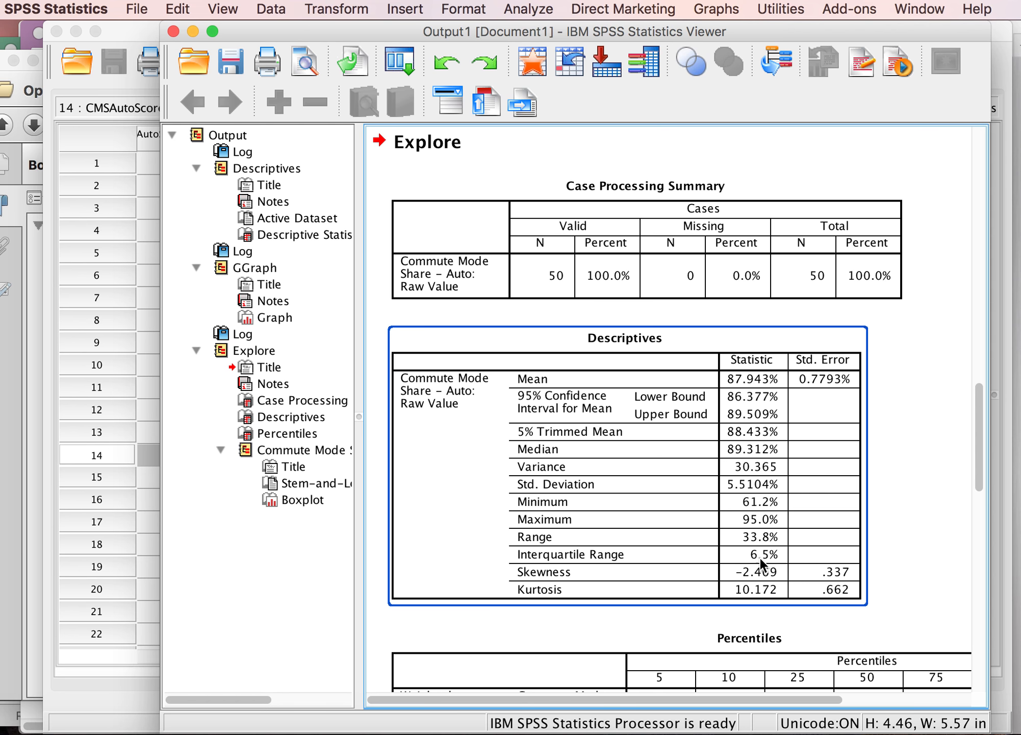
Step: Scroll through the Explore output's descriptives and percentiles tables
{"action": "scroll", "coordinate": [740, 574], "scroll_direction": "down", "scroll_amount": 5}
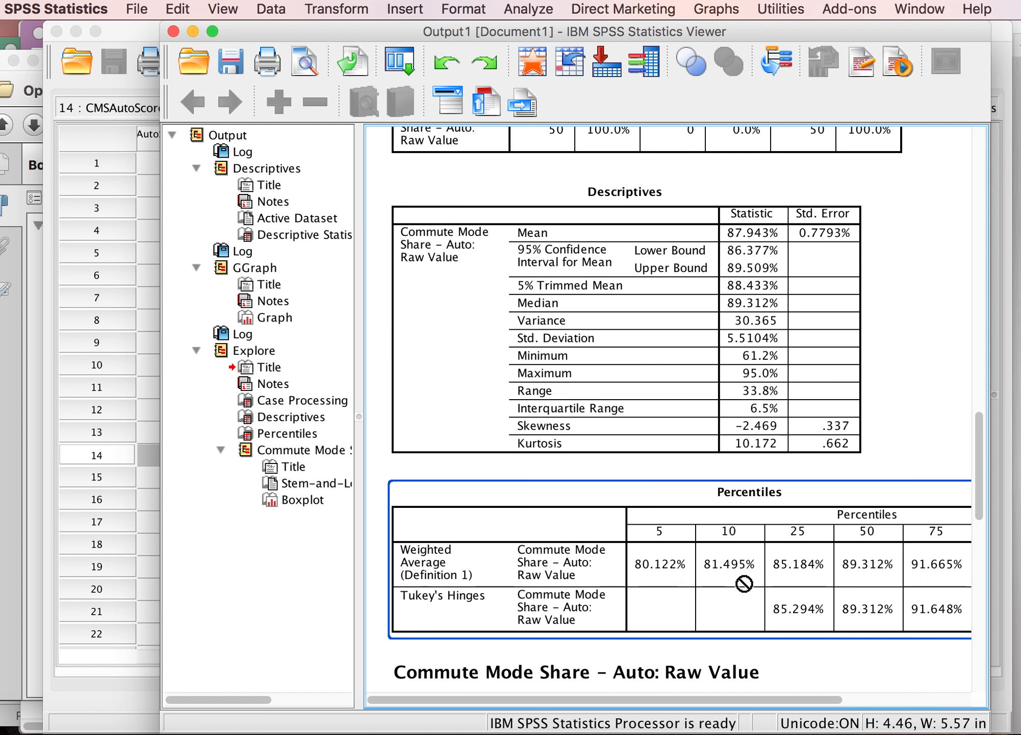
{"action": "scroll", "coordinate": [740, 575], "scroll_direction": "up", "scroll_amount": 4}
{"action": "scroll", "coordinate": [740, 574], "scroll_direction": "up", "scroll_amount": 7}
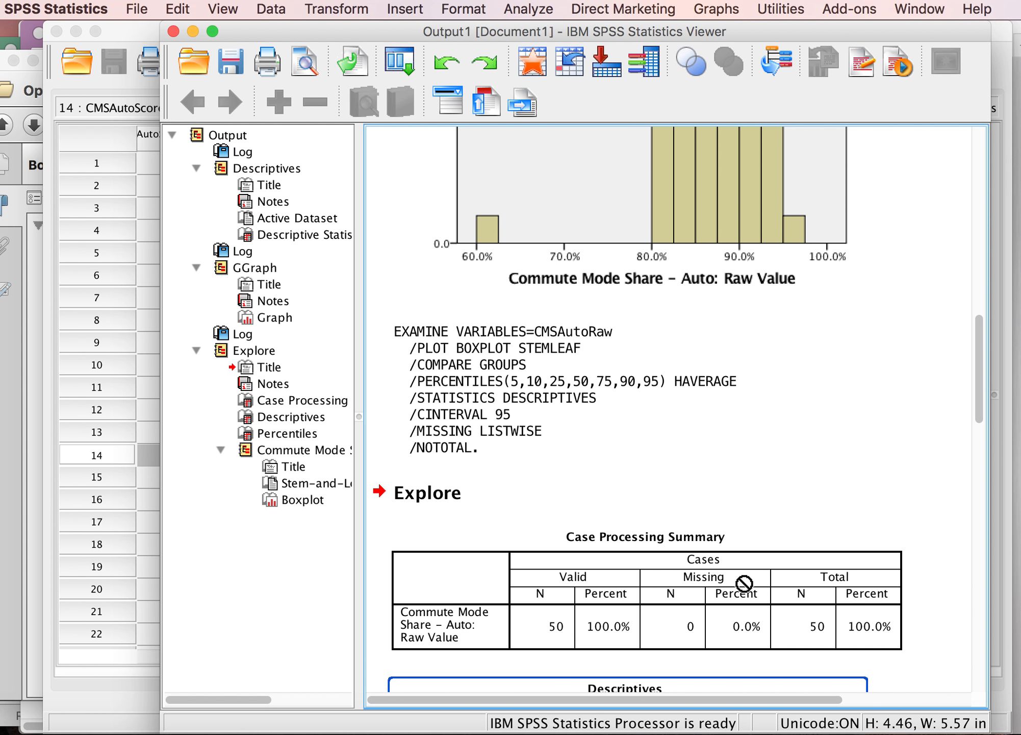
{"action": "scroll", "coordinate": [742, 579], "scroll_direction": "down", "scroll_amount": 7}
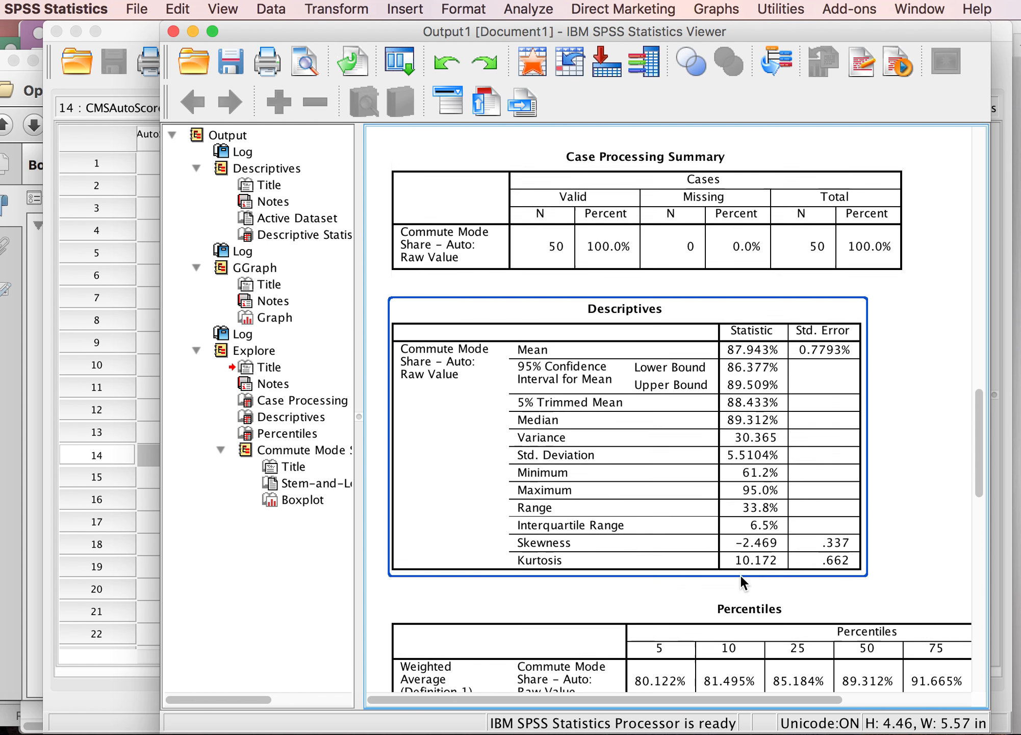
{"action": "scroll", "coordinate": [740, 574], "scroll_direction": "down", "scroll_amount": 2}
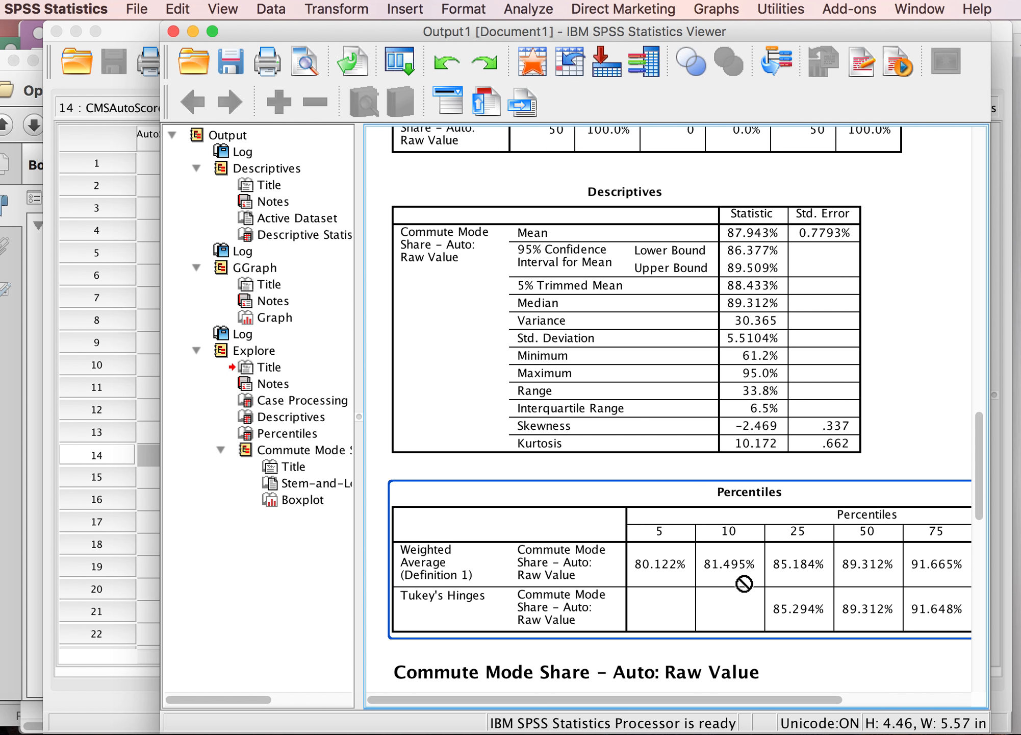
{"action": "left_click", "coordinate": [761, 404]}
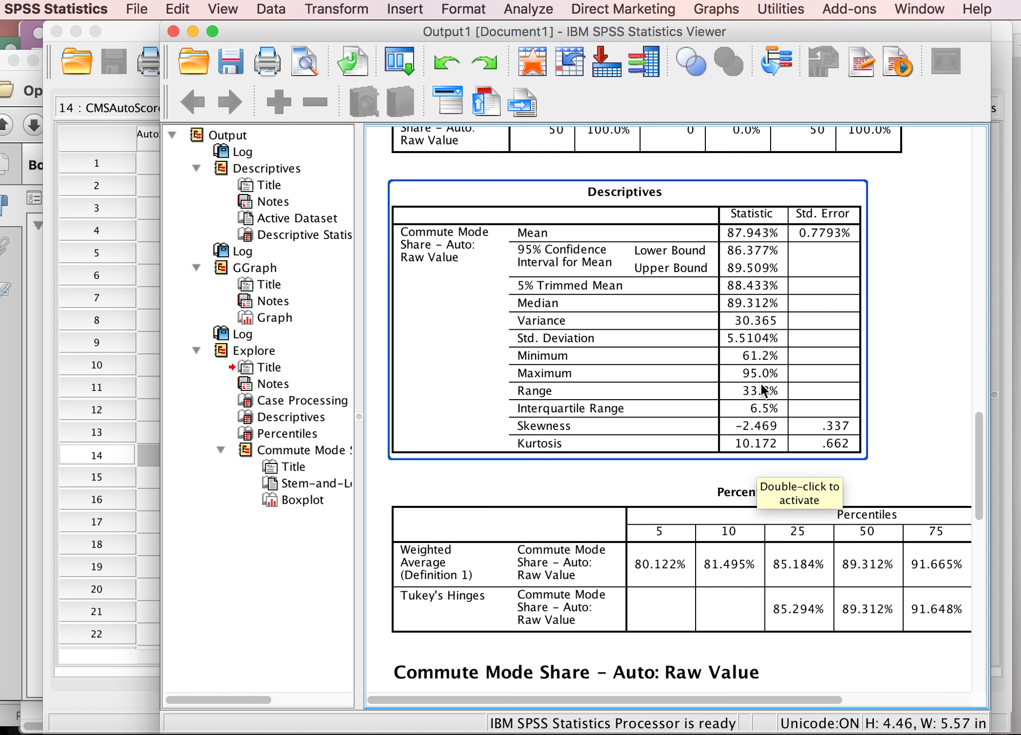
{"action": "left_click", "coordinate": [653, 173]}
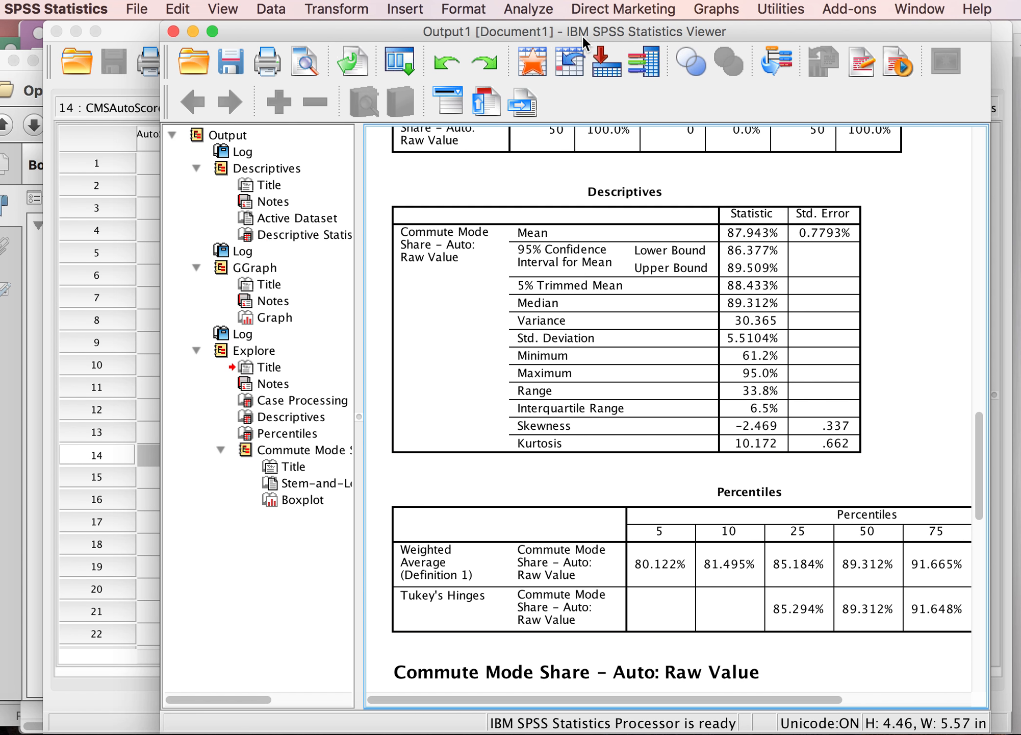
Step: Run Frequencies on CMSAutoRaw with quartiles and median statistics and no charts
{"action": "left_click", "coordinate": [530, 11]}
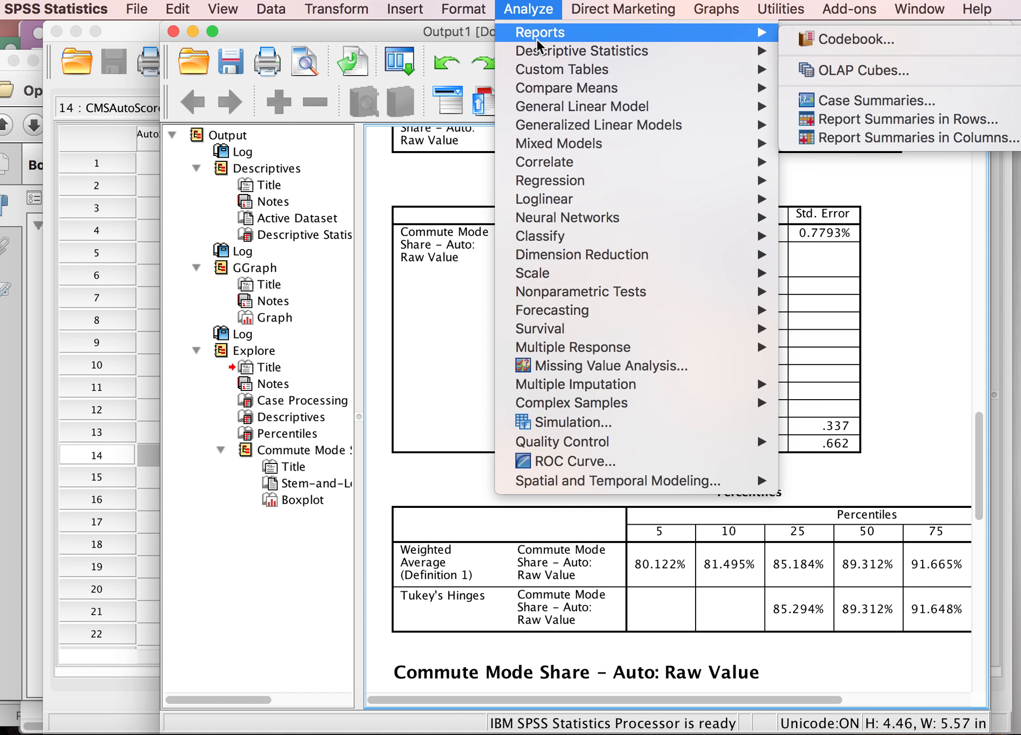
{"action": "mouse_move", "coordinate": [539, 51]}
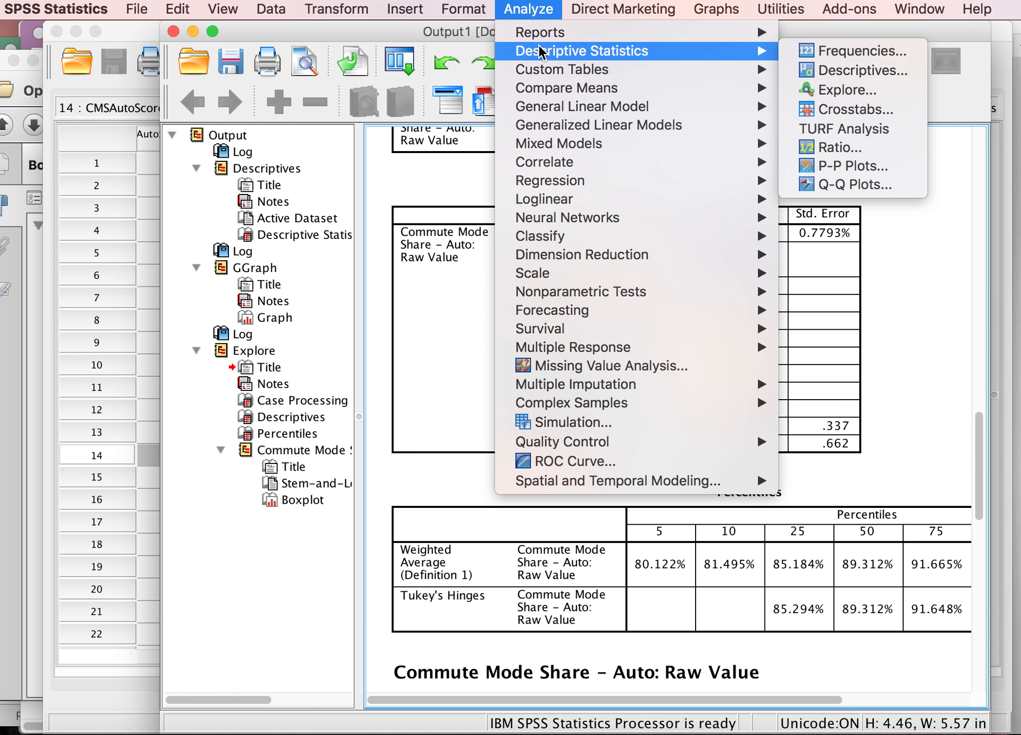
{"action": "left_click", "coordinate": [839, 51]}
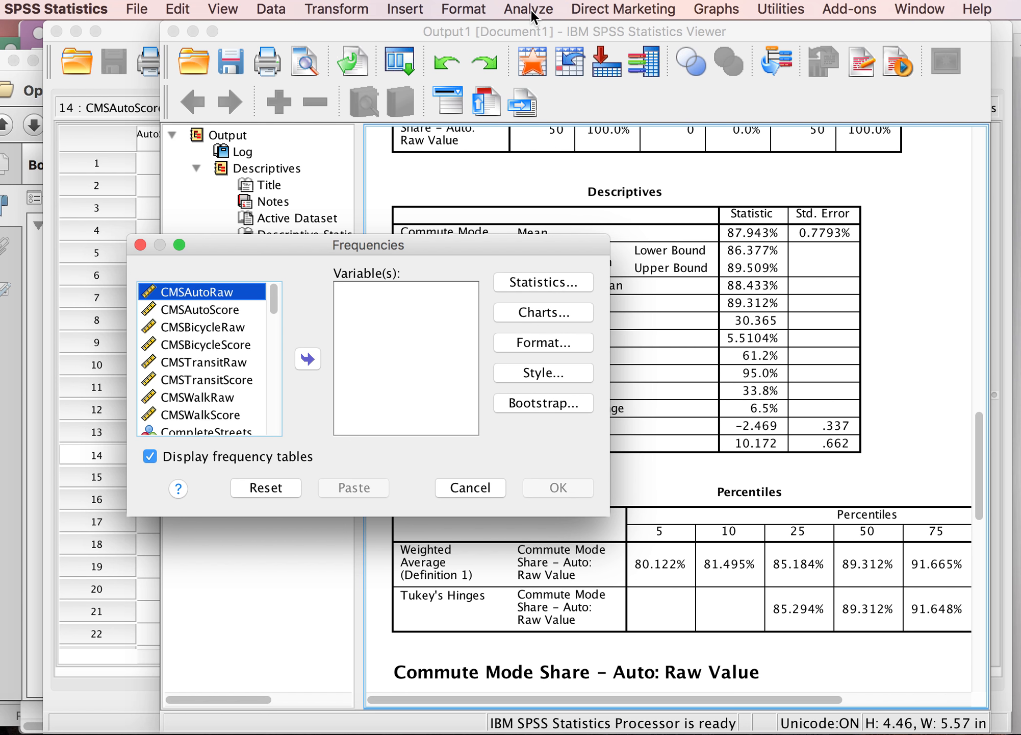
{"action": "left_click", "coordinate": [309, 359]}
{"action": "left_click", "coordinate": [564, 283]}
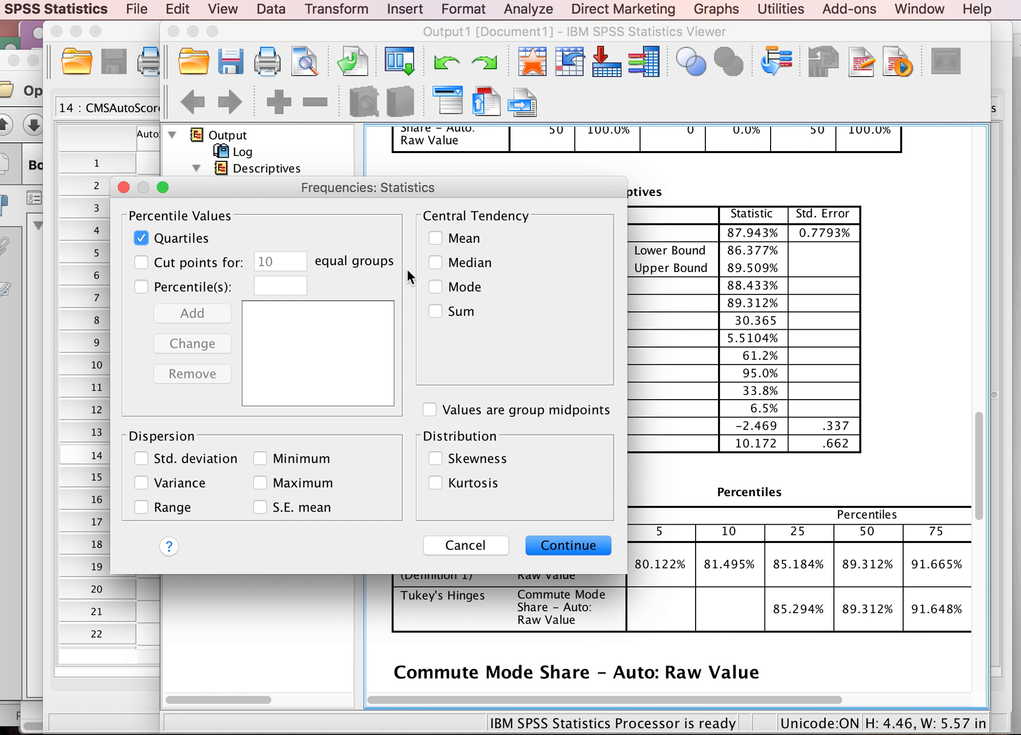
{"action": "left_click", "coordinate": [435, 263]}
{"action": "left_click", "coordinate": [562, 545]}
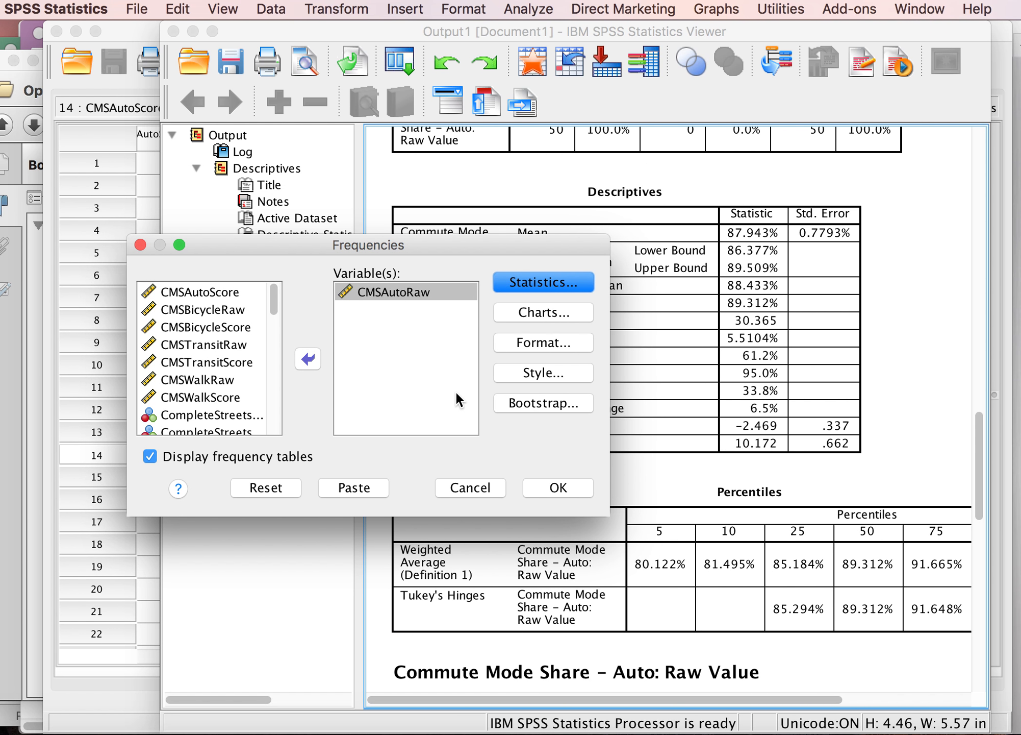
{"action": "left_click", "coordinate": [549, 311]}
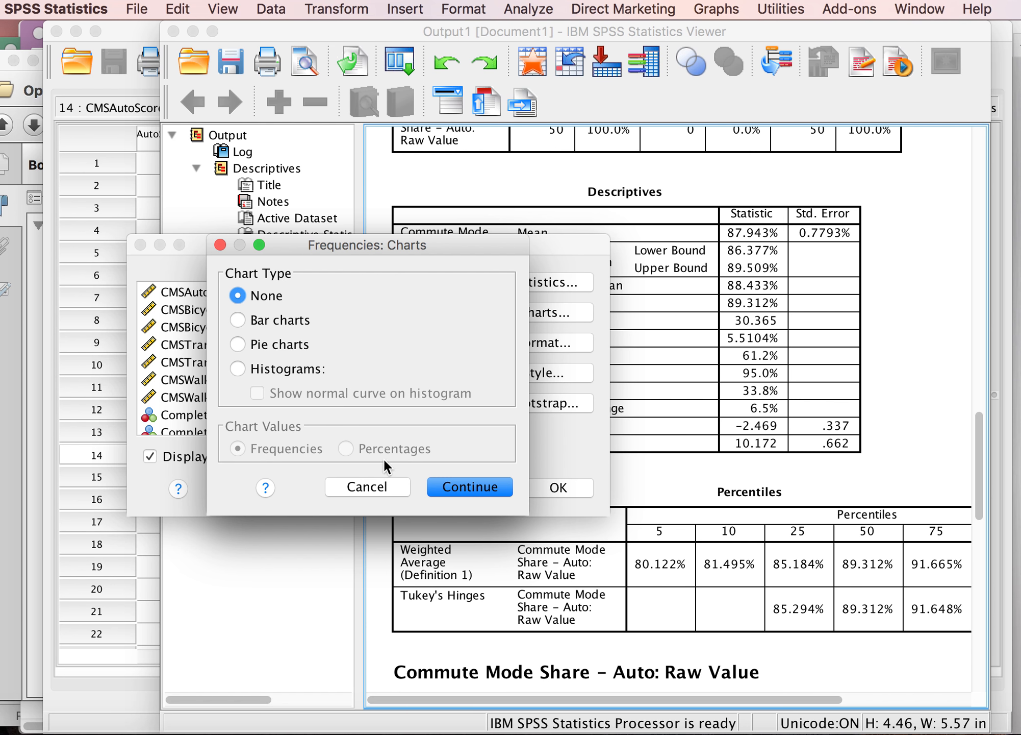
{"action": "left_click", "coordinate": [456, 484]}
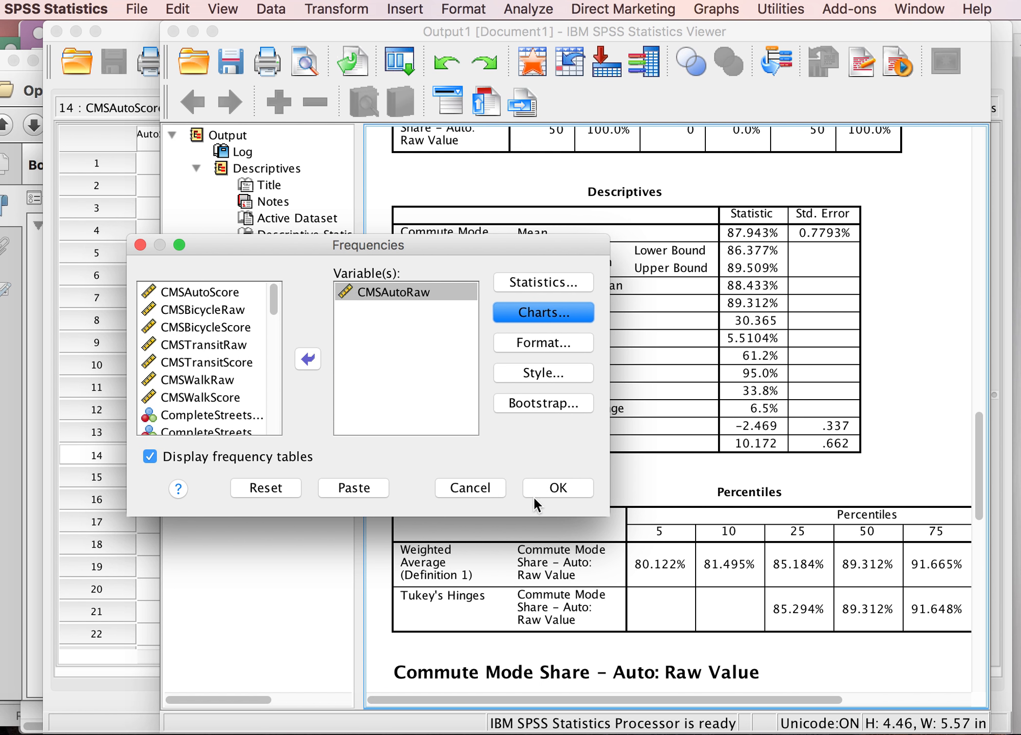
{"action": "left_click", "coordinate": [558, 488]}
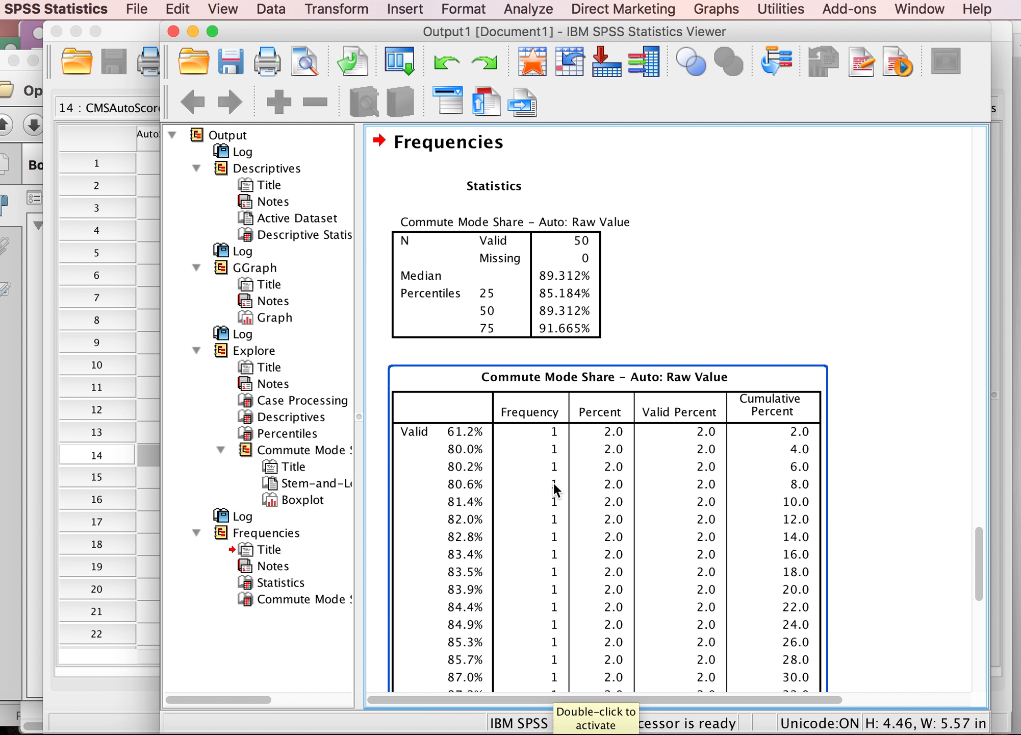
Step: Examine the Frequencies statistics table and scroll down through the full frequency table
{"action": "left_click", "coordinate": [515, 261]}
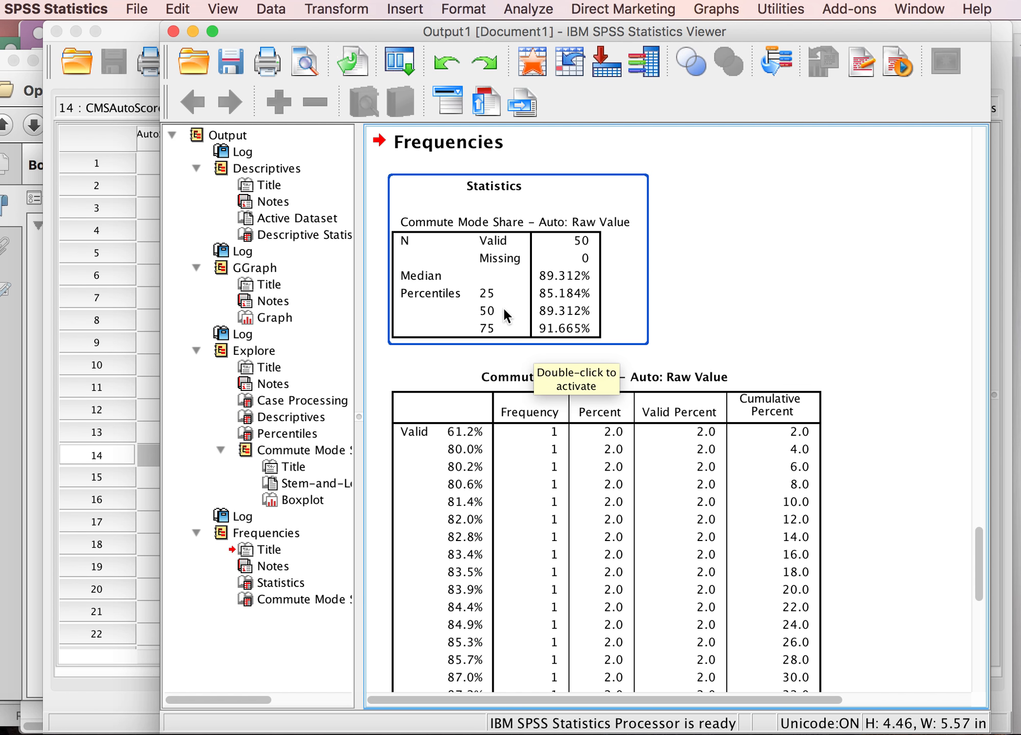
{"action": "left_click", "coordinate": [677, 301]}
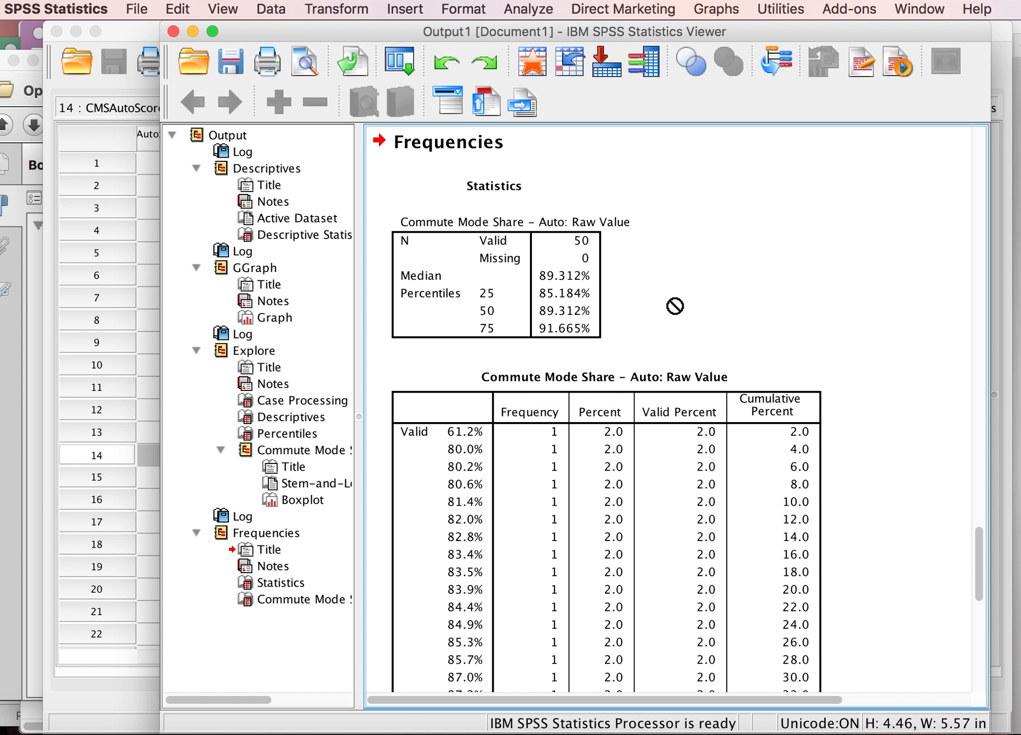
{"action": "scroll", "coordinate": [682, 302], "scroll_direction": "up", "scroll_amount": 3}
{"action": "scroll", "coordinate": [681, 302], "scroll_direction": "up", "scroll_amount": 15}
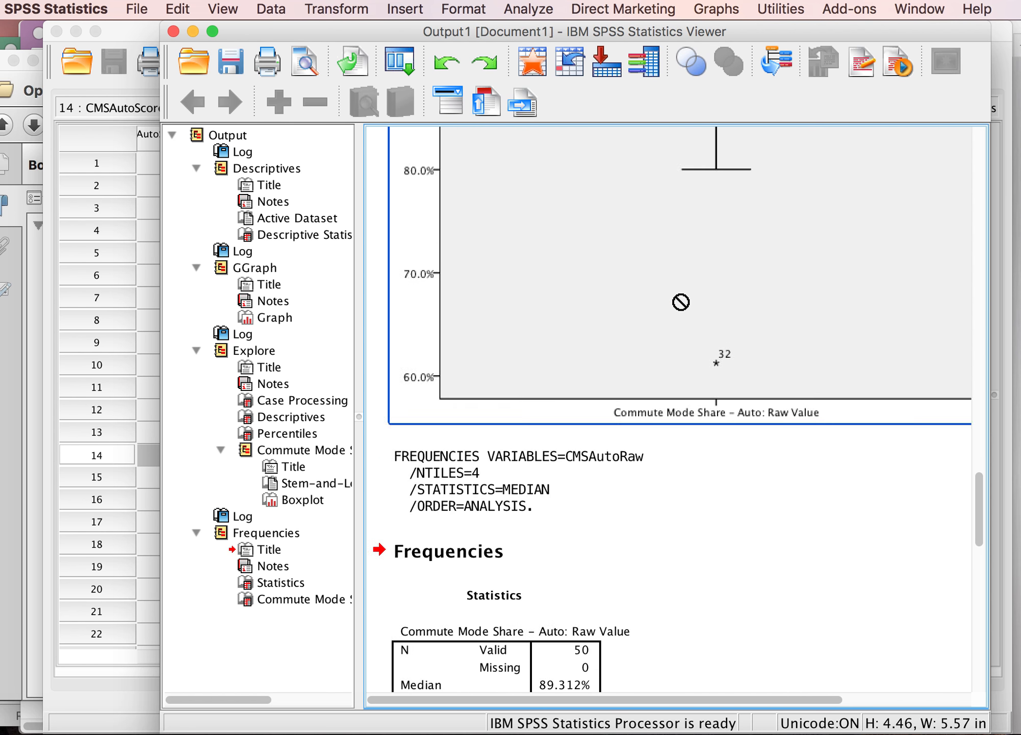
{"action": "scroll", "coordinate": [677, 301], "scroll_direction": "up", "scroll_amount": 4}
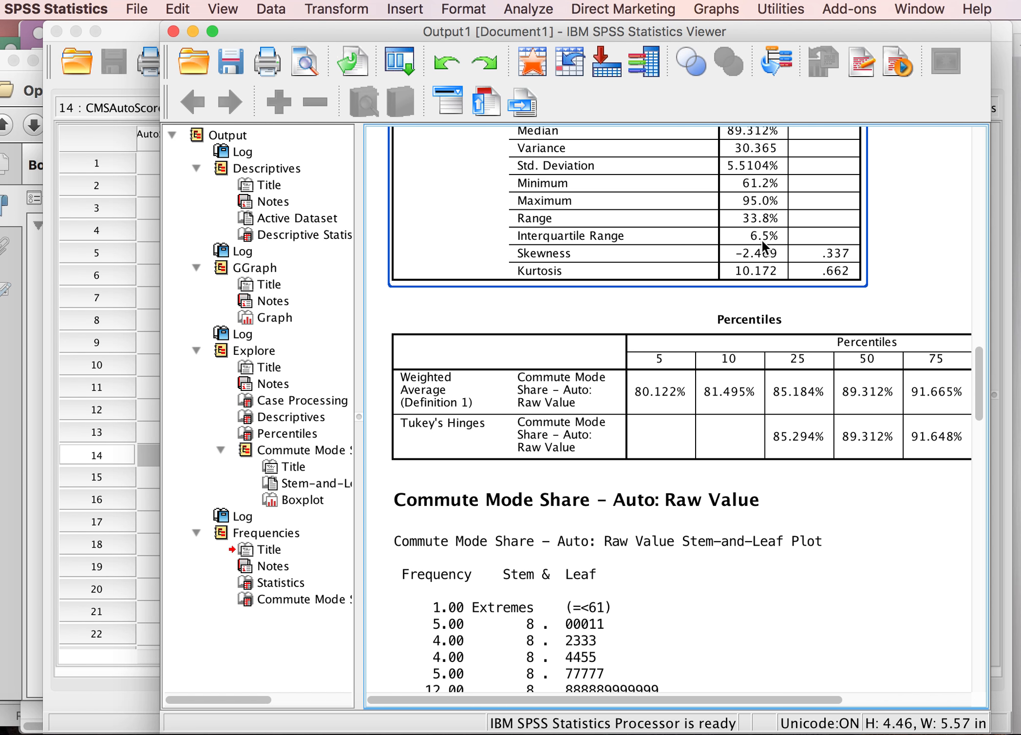
{"action": "scroll", "coordinate": [700, 305], "scroll_direction": "down", "scroll_amount": 20}
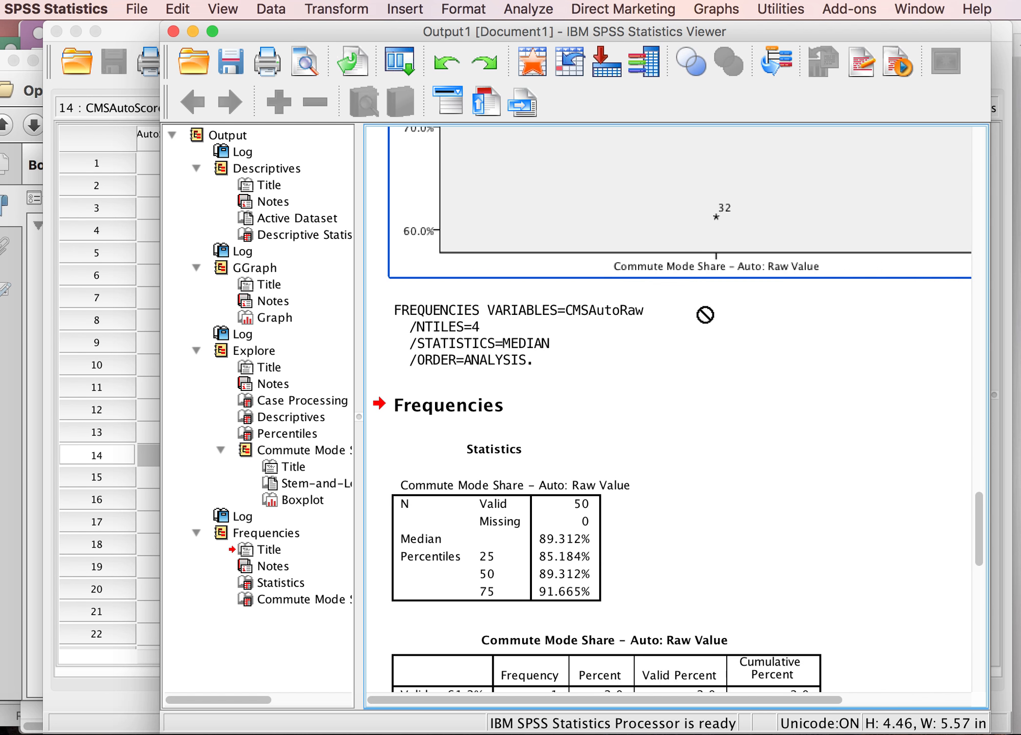
{"action": "scroll", "coordinate": [703, 311], "scroll_direction": "up", "scroll_amount": 5}
{"action": "left_click", "coordinate": [536, 247]}
{"action": "left_click", "coordinate": [561, 375]}
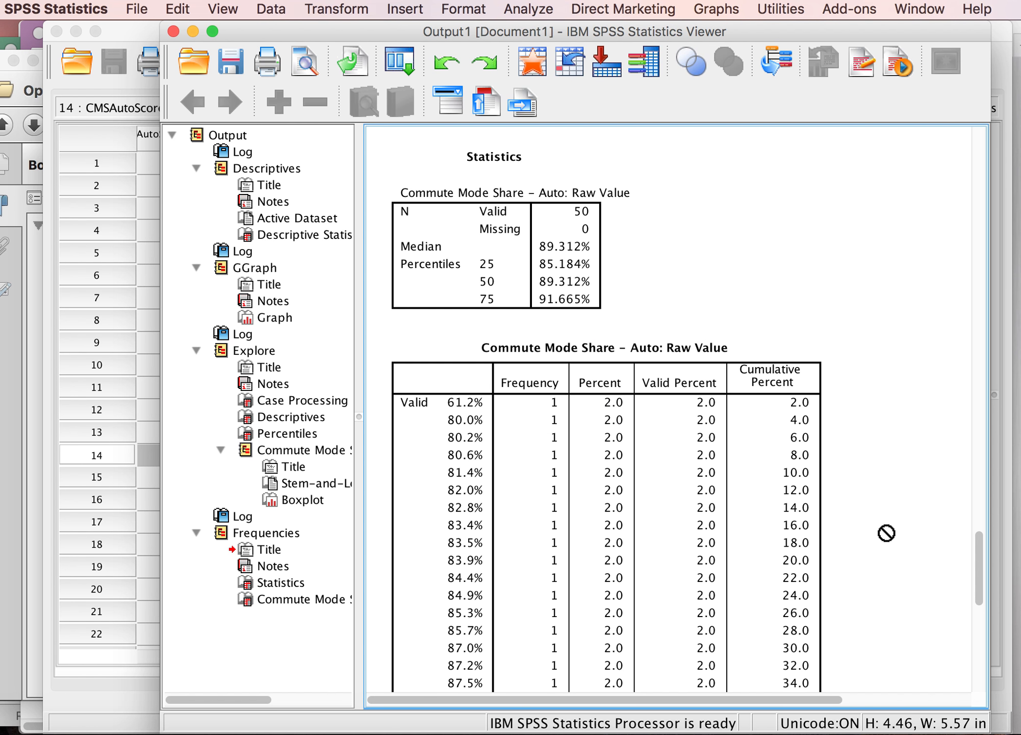
{"action": "scroll", "coordinate": [888, 532], "scroll_direction": "down", "scroll_amount": 5}
{"action": "scroll", "coordinate": [887, 532], "scroll_direction": "down", "scroll_amount": 7}
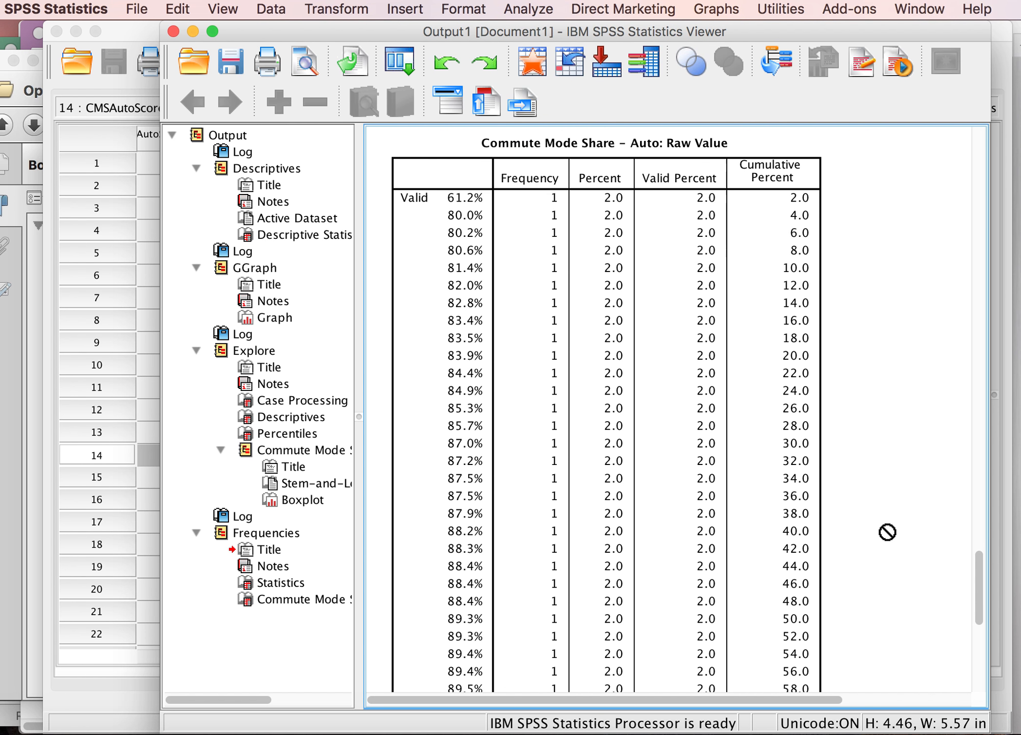
{"action": "scroll", "coordinate": [887, 532], "scroll_direction": "down", "scroll_amount": 10}
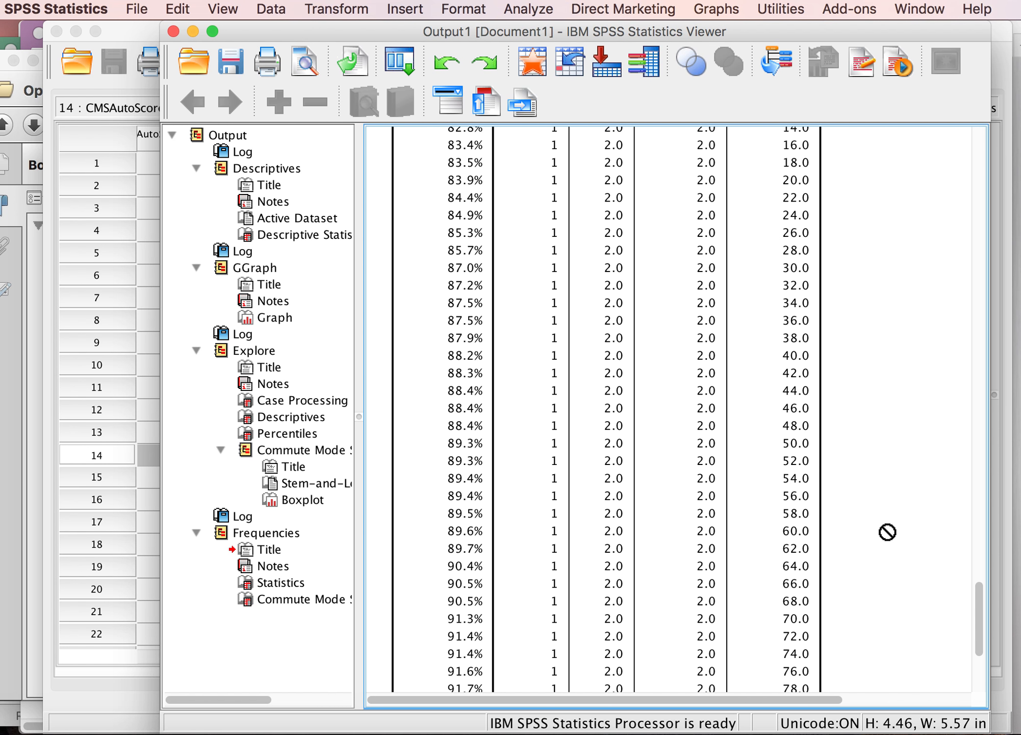
{"action": "scroll", "coordinate": [887, 532], "scroll_direction": "down", "scroll_amount": 1}
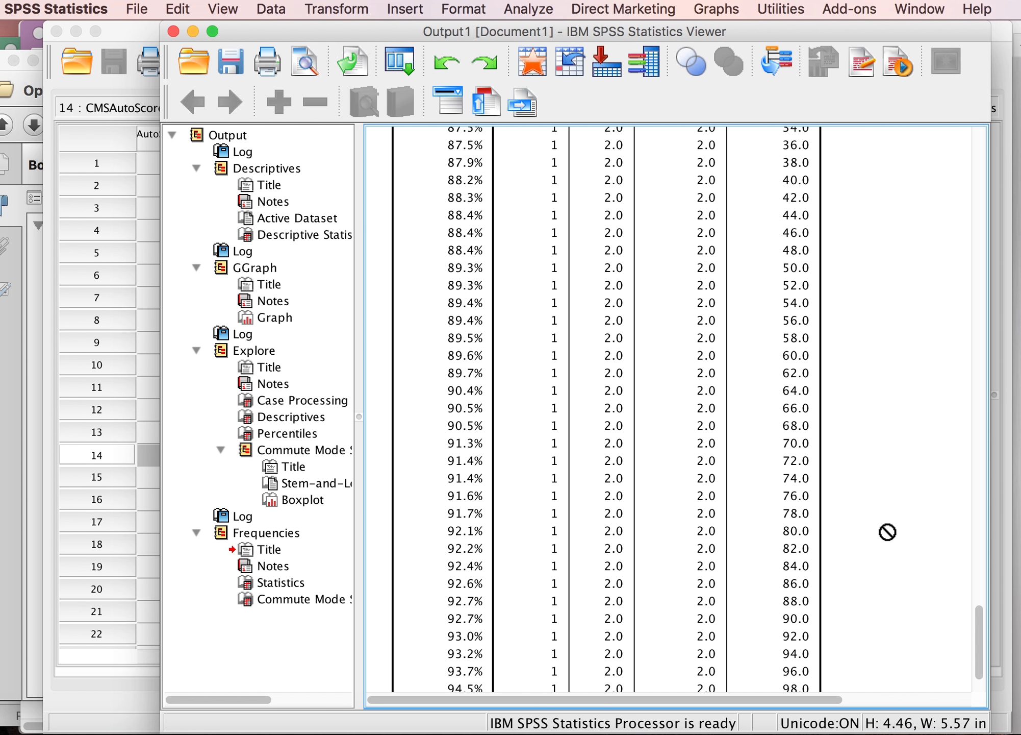
{"action": "scroll", "coordinate": [888, 531], "scroll_direction": "down", "scroll_amount": 3}
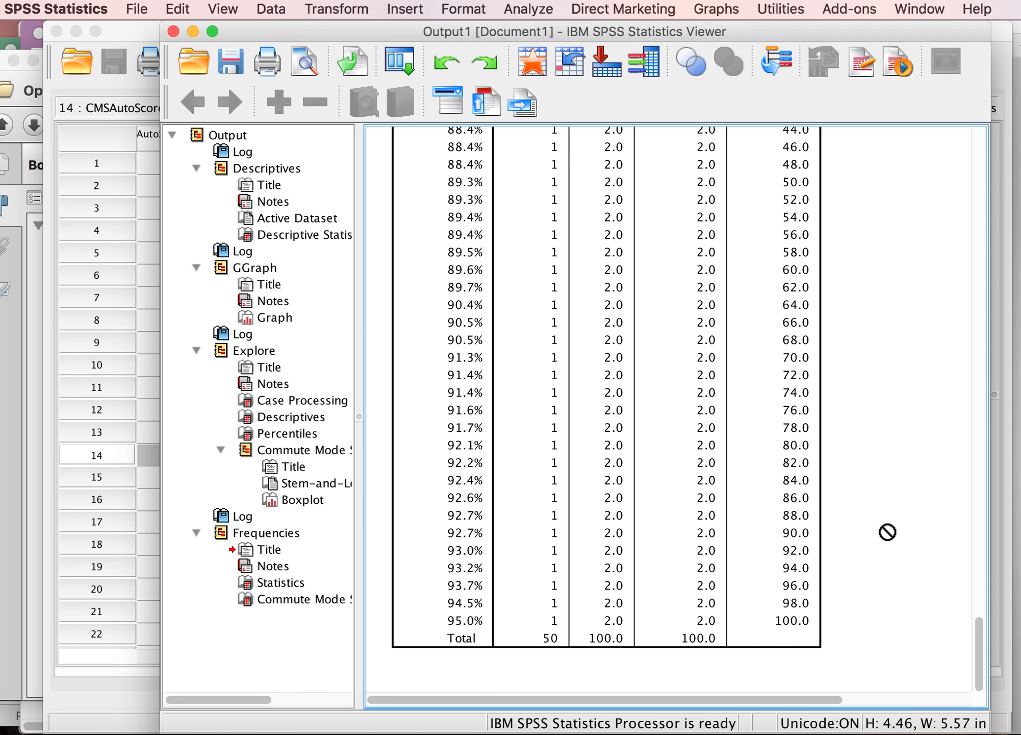
{"action": "left_click", "coordinate": [579, 407]}
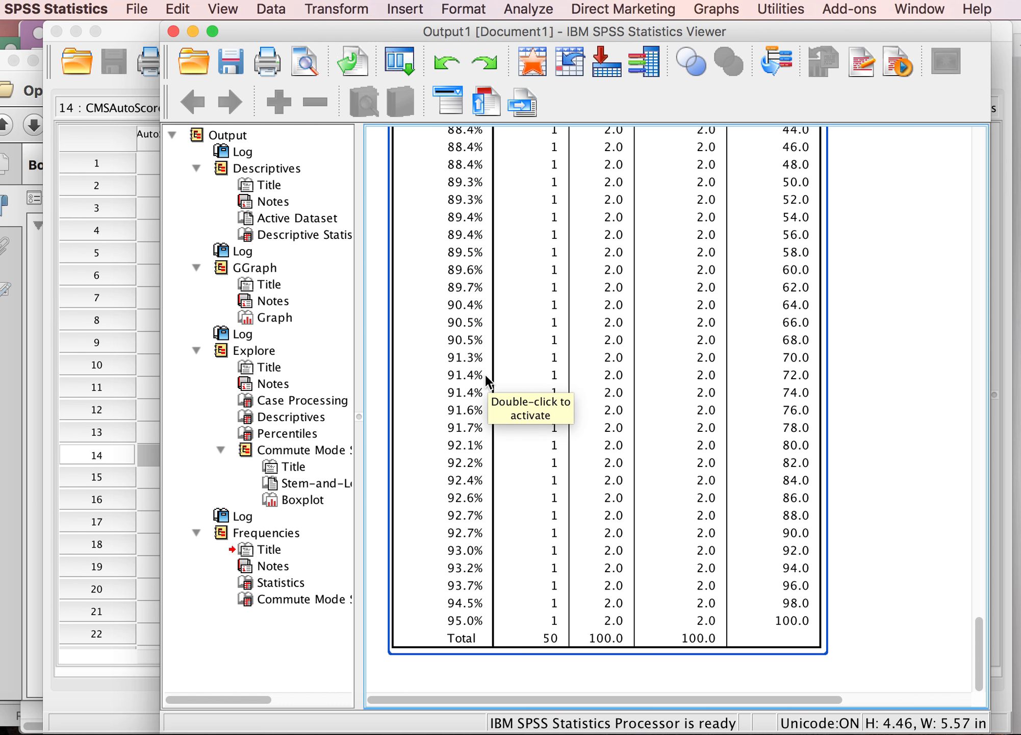
Step: Scroll back up through the frequency table to the Frequencies statistics table
{"action": "scroll", "coordinate": [487, 380], "scroll_direction": "up", "scroll_amount": 3}
{"action": "scroll", "coordinate": [487, 380], "scroll_direction": "up", "scroll_amount": 10}
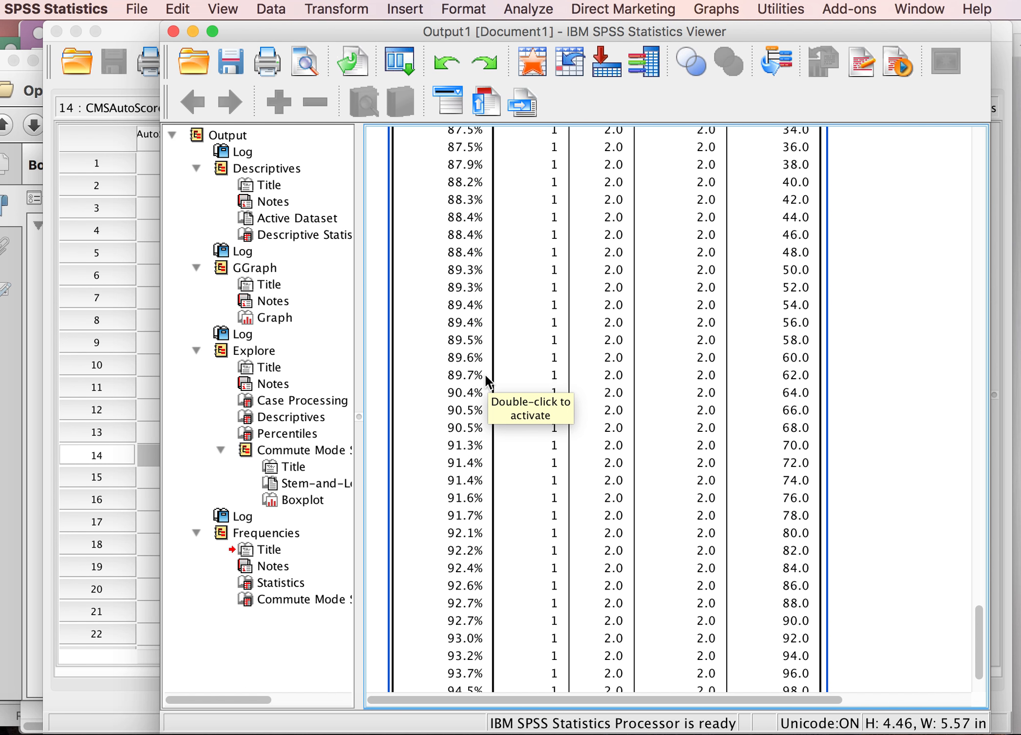
{"action": "scroll", "coordinate": [487, 380], "scroll_direction": "up", "scroll_amount": 5}
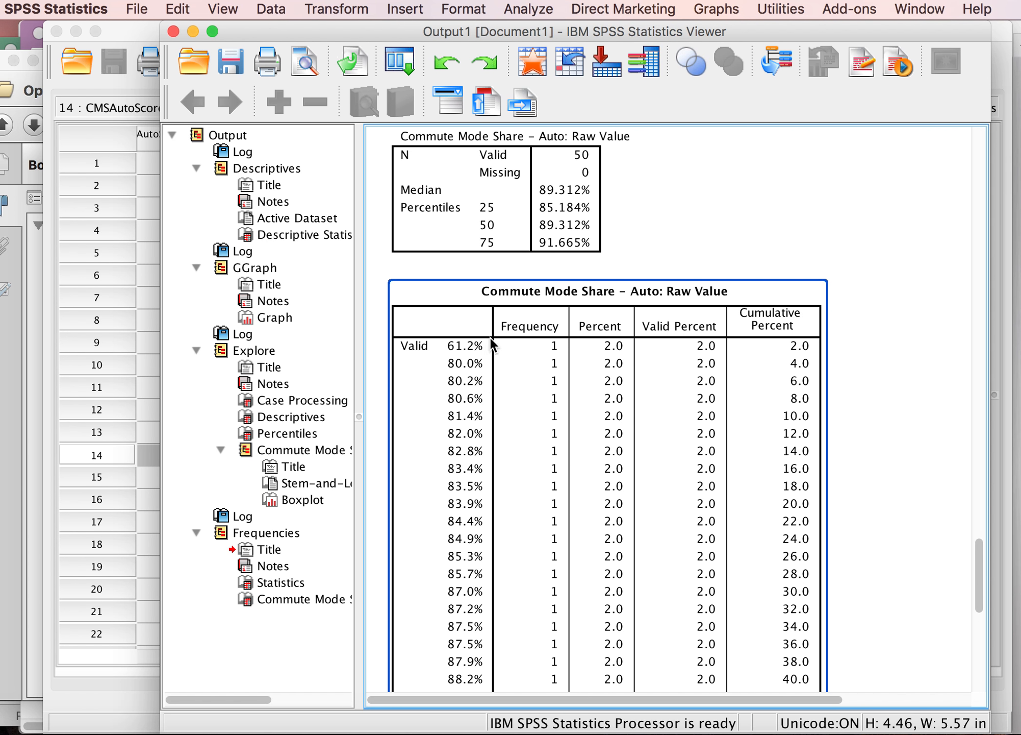
{"action": "left_click", "coordinate": [497, 404]}
{"action": "scroll", "coordinate": [497, 404], "scroll_direction": "down", "scroll_amount": 5}
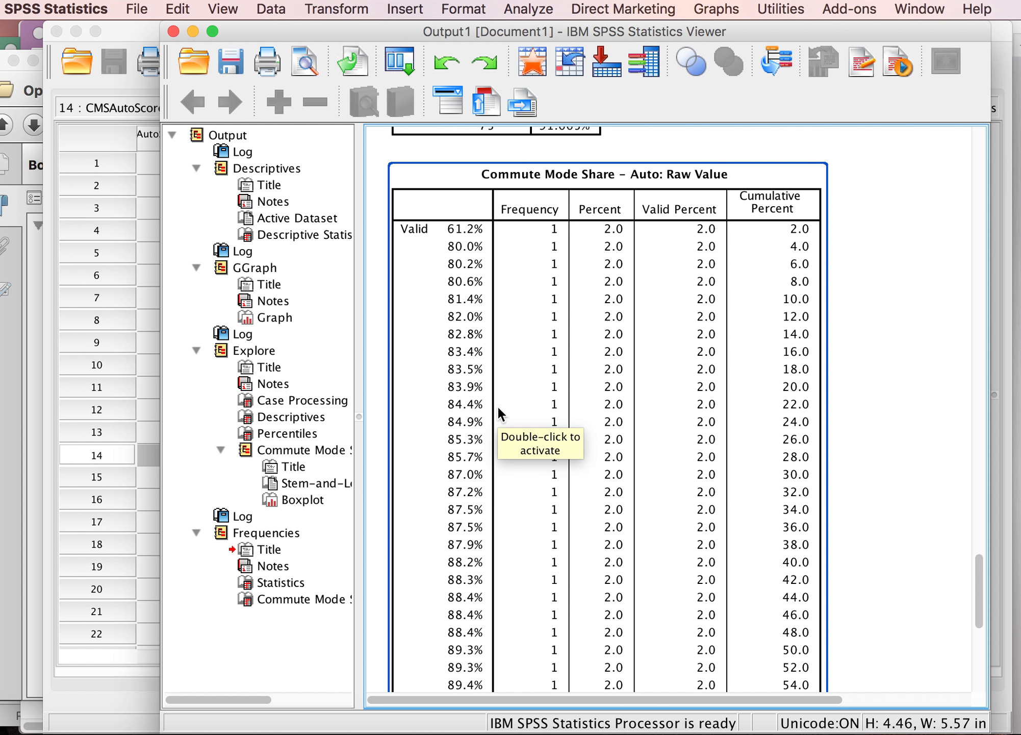
{"action": "scroll", "coordinate": [496, 405], "scroll_direction": "down", "scroll_amount": 12}
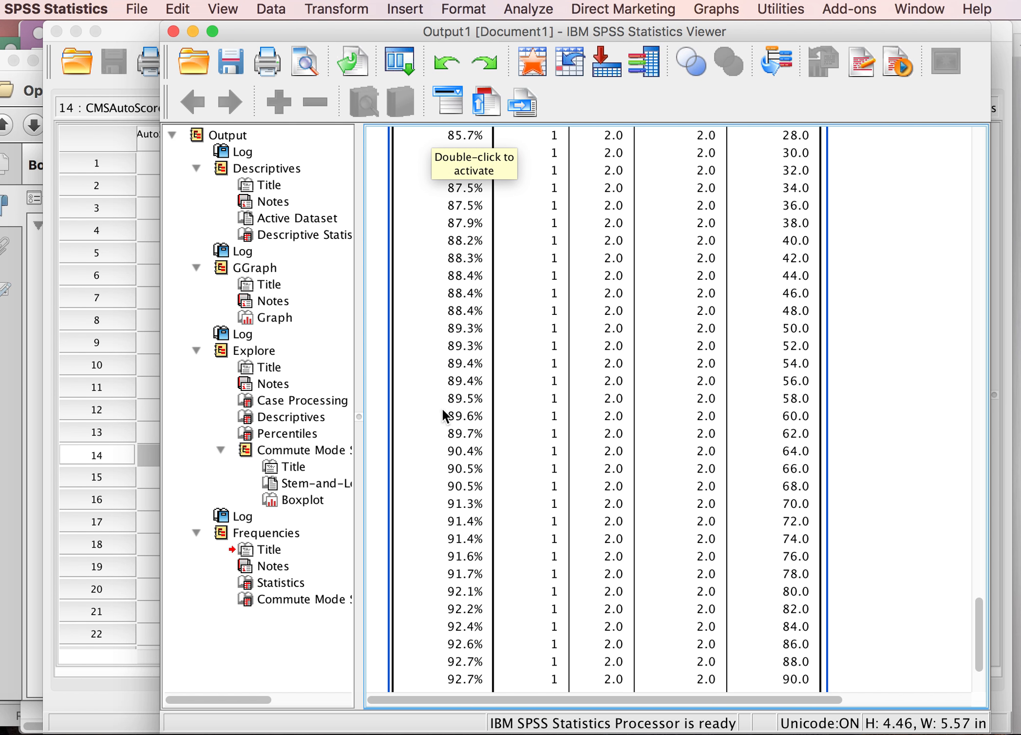
{"action": "scroll", "coordinate": [526, 446], "scroll_direction": "up", "scroll_amount": 10}
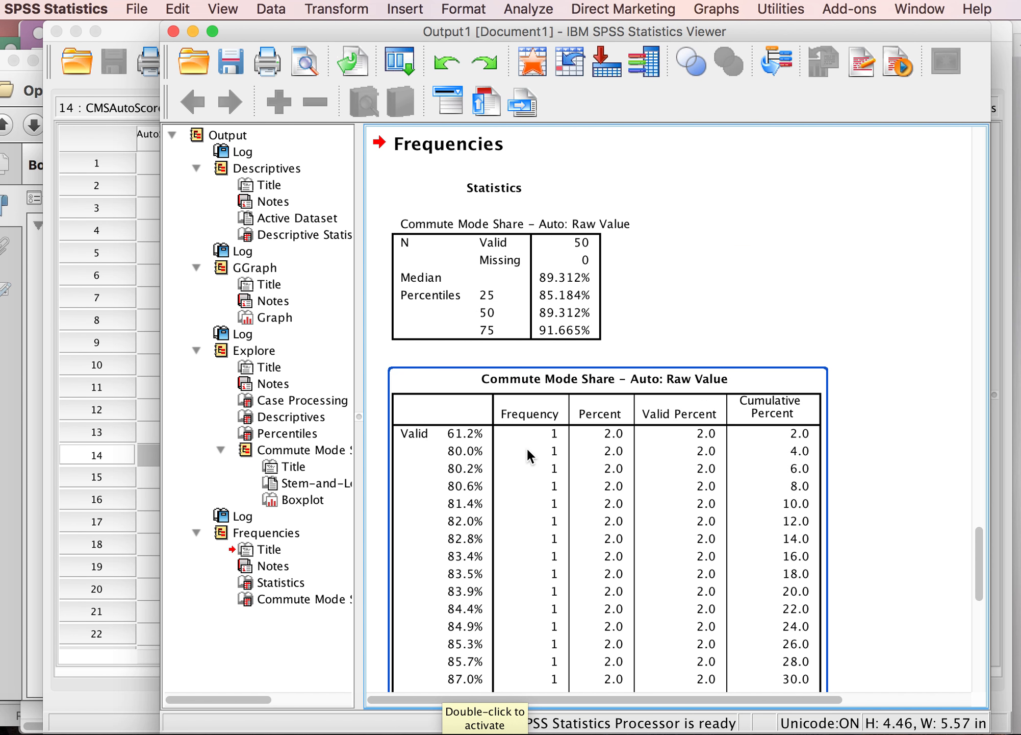
{"action": "scroll", "coordinate": [526, 446], "scroll_direction": "up", "scroll_amount": 5}
{"action": "scroll", "coordinate": [530, 457], "scroll_direction": "down", "scroll_amount": 3}
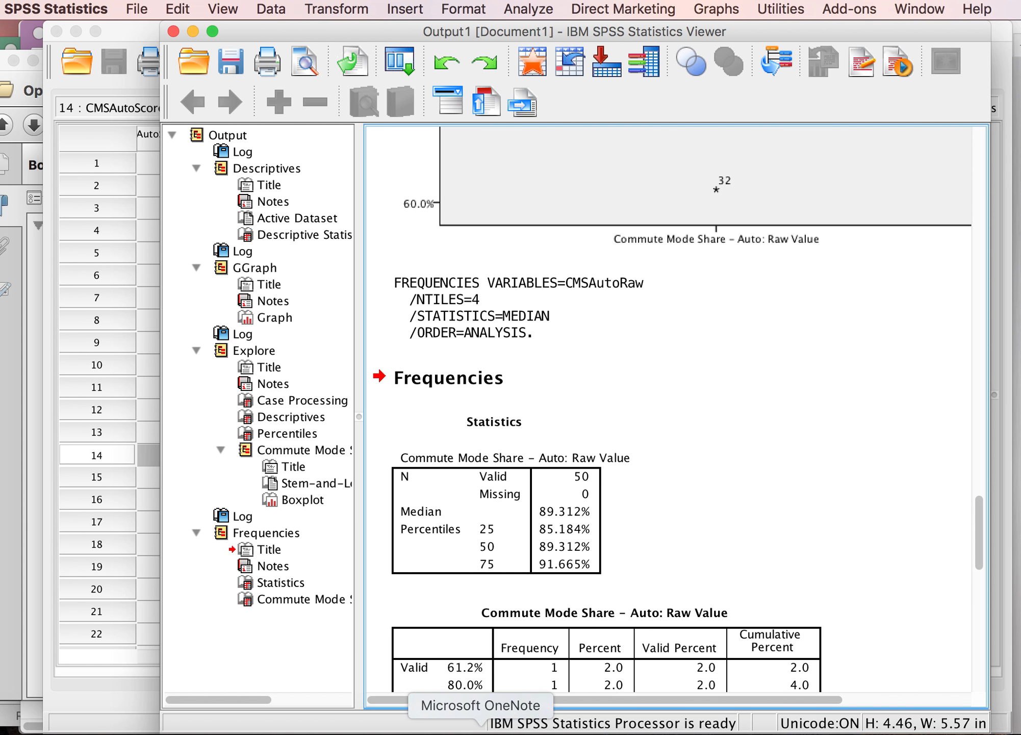
Step: Switch to the OneNote page of descriptive statistics notes, then return to the SPSS output
{"action": "left_click", "coordinate": [481, 730]}
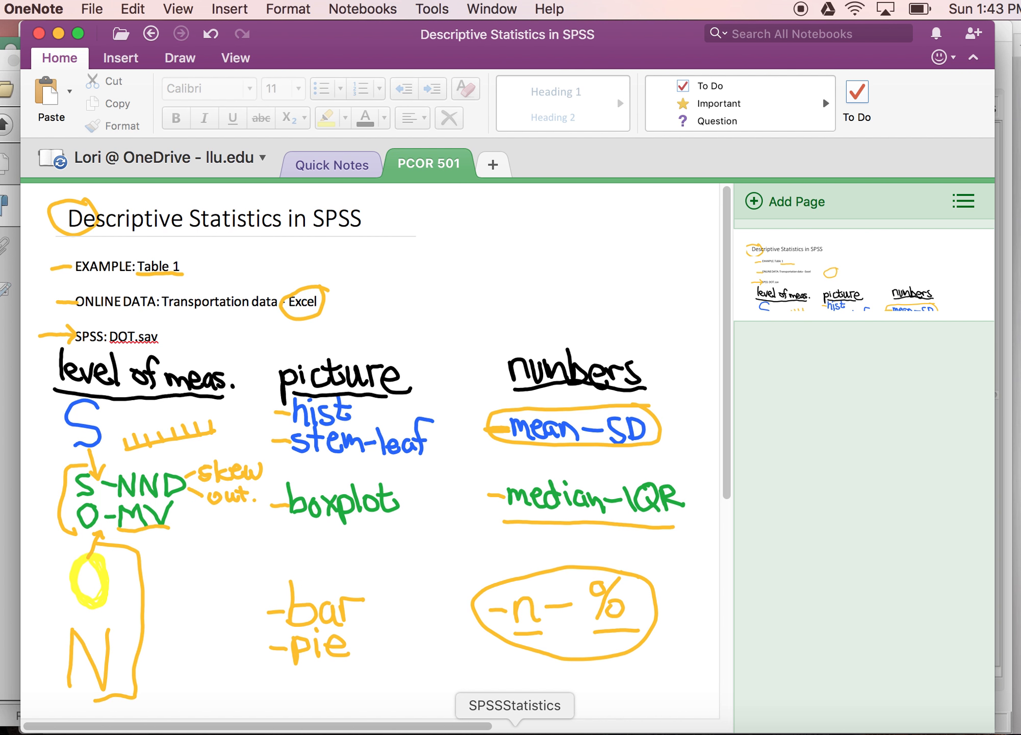
{"action": "left_click", "coordinate": [515, 730]}
{"action": "left_click", "coordinate": [575, 634]}
Step: Compare the Explore boxplot with the Frequencies median and quartile values in the output
{"action": "scroll", "coordinate": [576, 634], "scroll_direction": "up", "scroll_amount": 10}
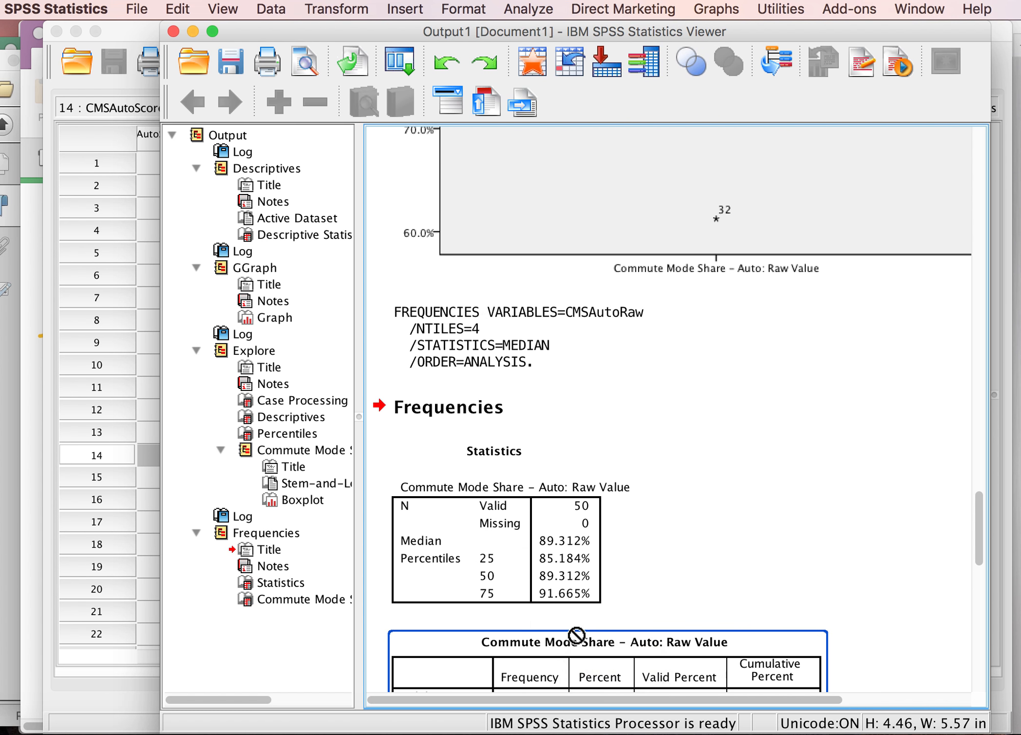
{"action": "left_click", "coordinate": [576, 635]}
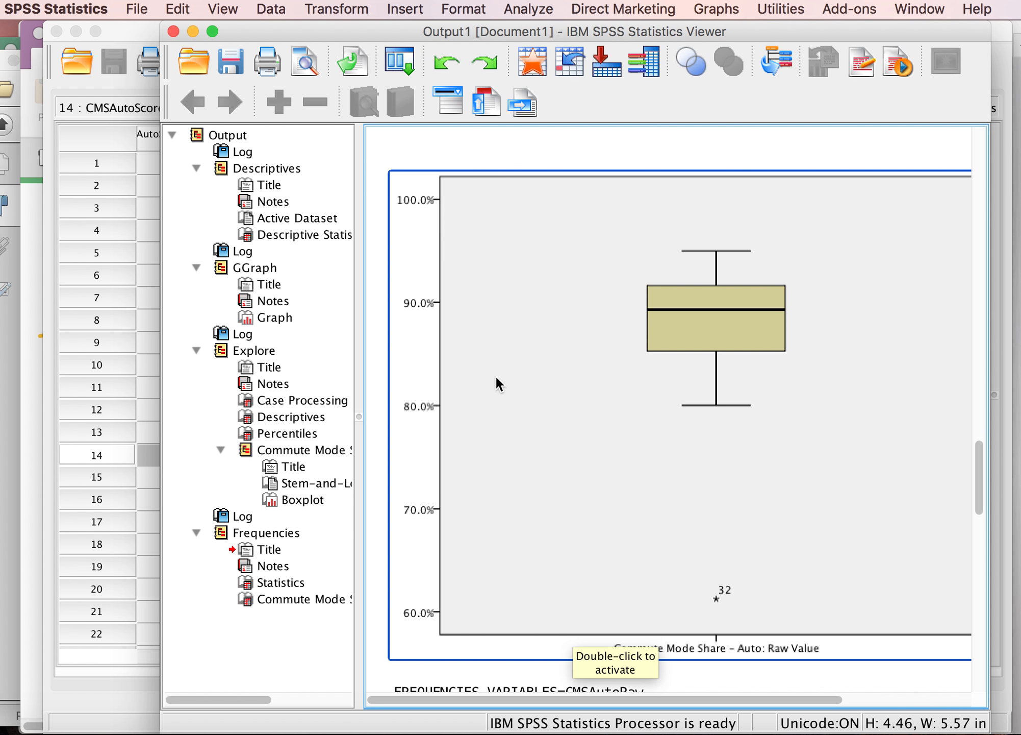
{"action": "scroll", "coordinate": [496, 375], "scroll_direction": "up", "scroll_amount": 5}
{"action": "scroll", "coordinate": [497, 378], "scroll_direction": "down", "scroll_amount": 10}
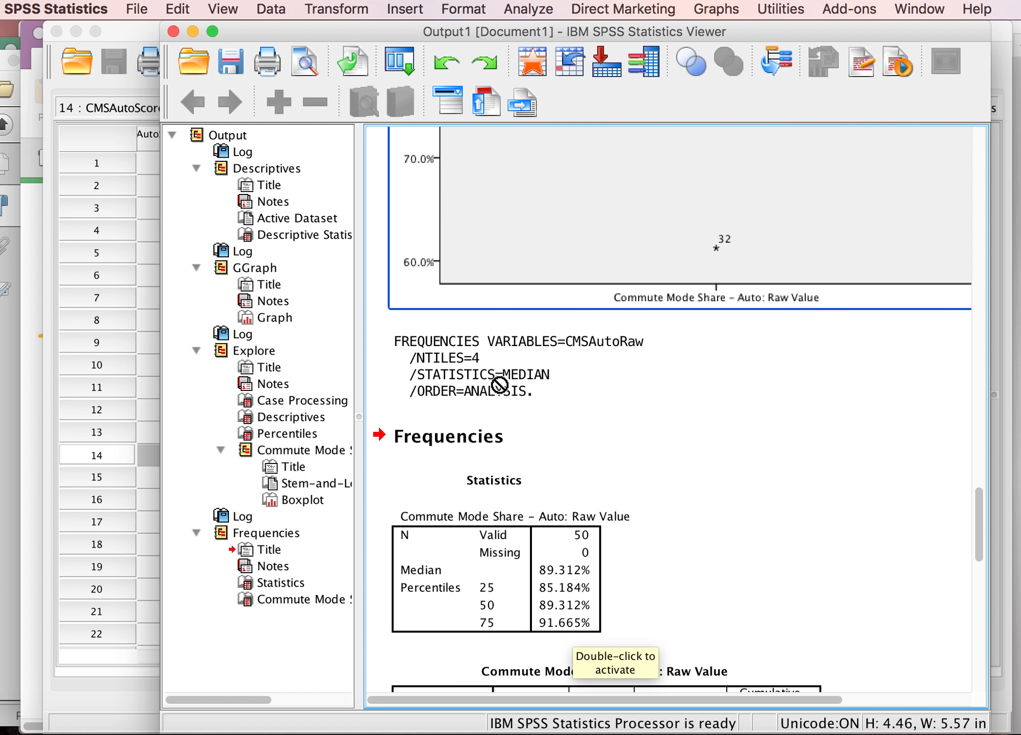
{"action": "left_click", "coordinate": [551, 547]}
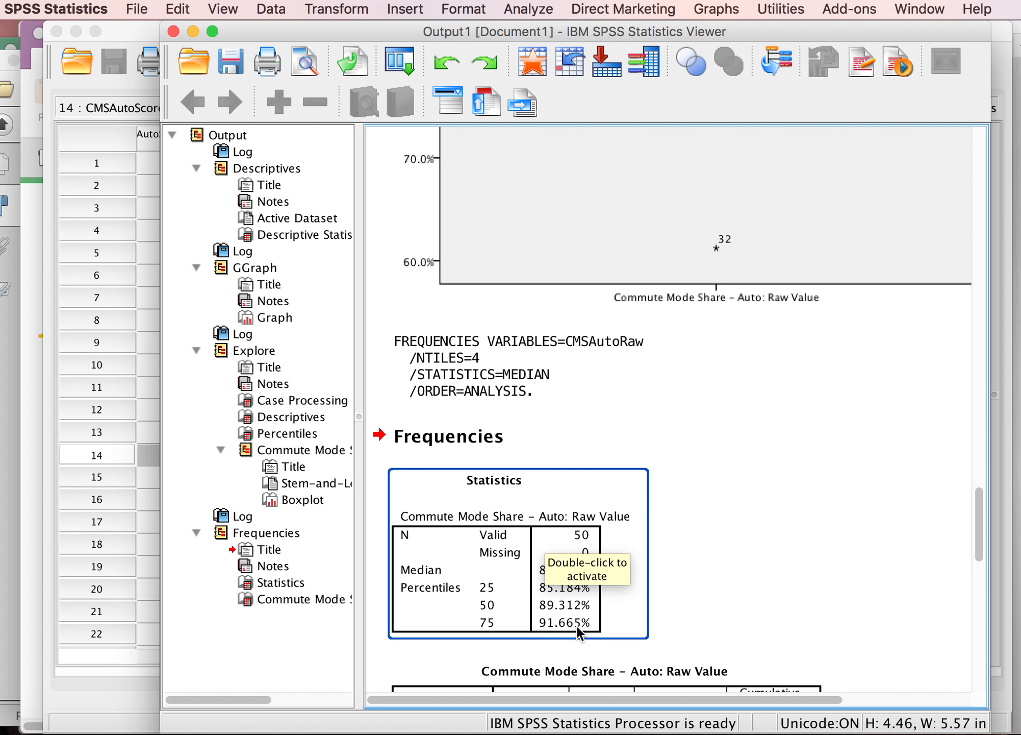
{"action": "left_click", "coordinate": [727, 370]}
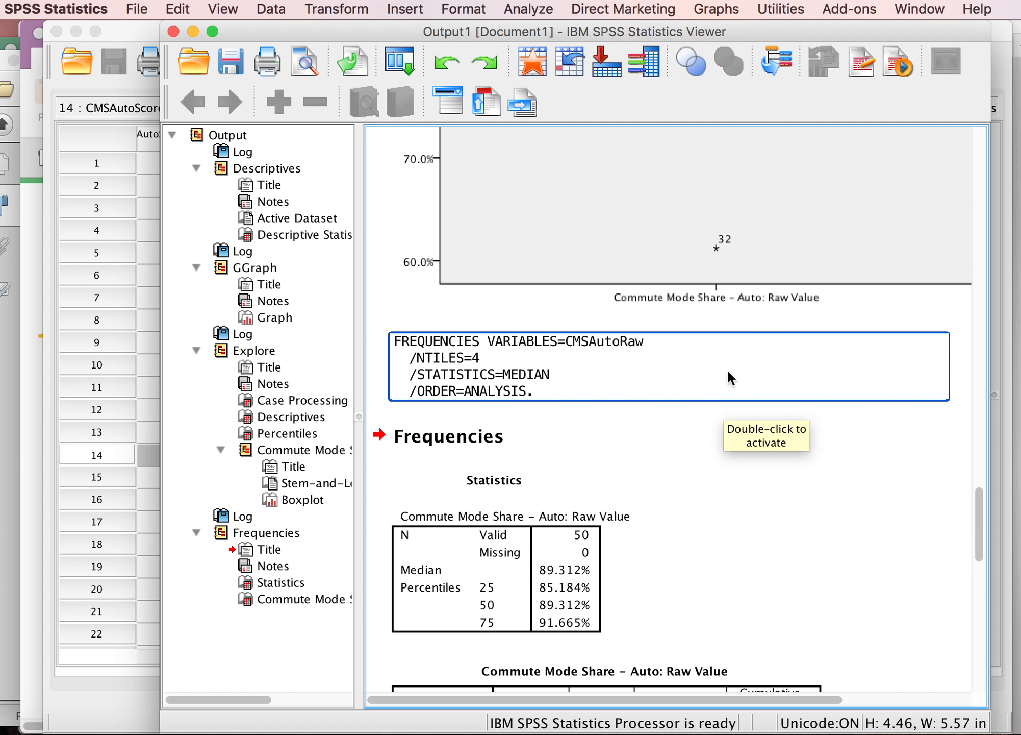
{"action": "left_click", "coordinate": [737, 284]}
{"action": "scroll", "coordinate": [735, 283], "scroll_direction": "up", "scroll_amount": 5}
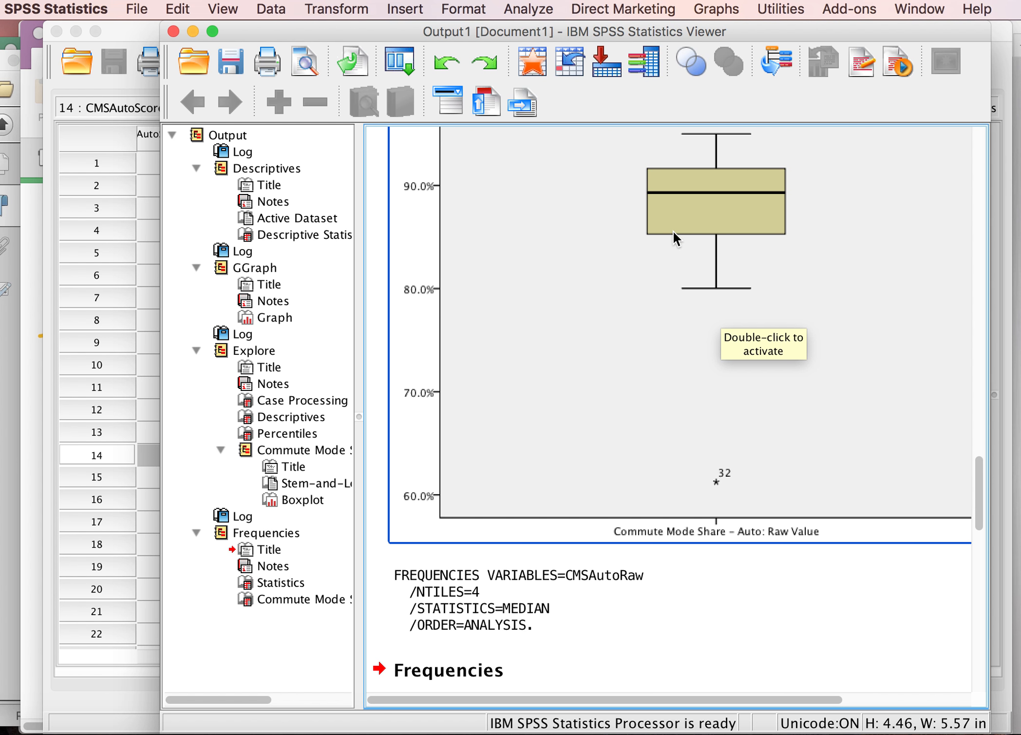
Step: Open the CMSAutoRaw boxplot in the Chart Editor, then bring the data editor forward
{"action": "left_click", "coordinate": [726, 477]}
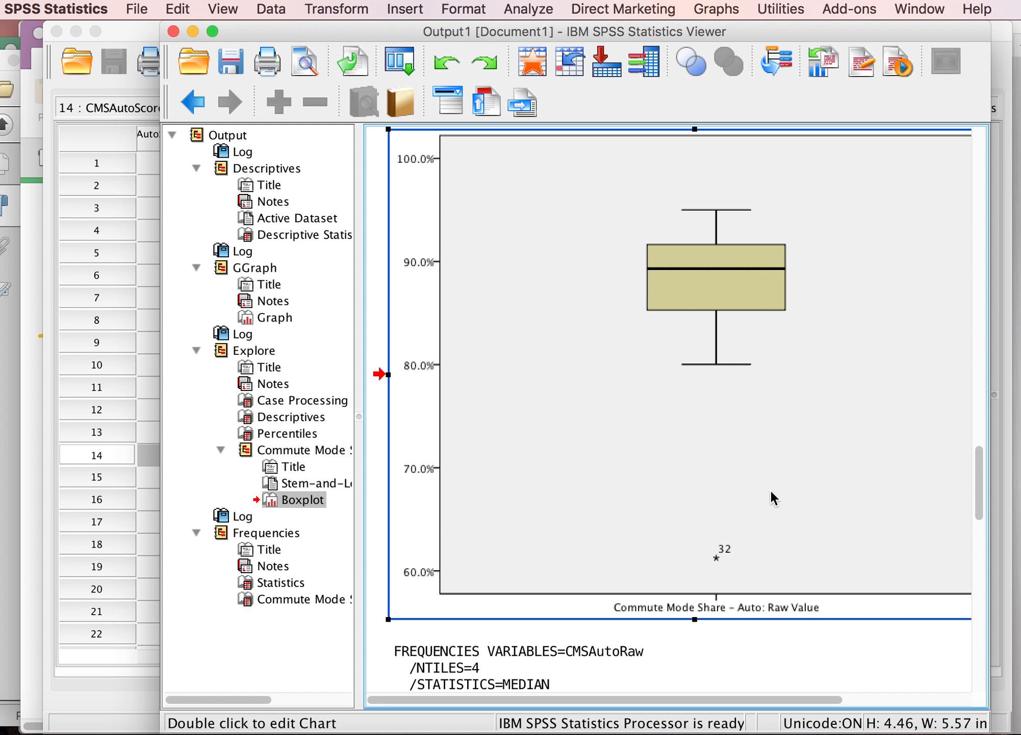
{"action": "double_click", "coordinate": [725, 550]}
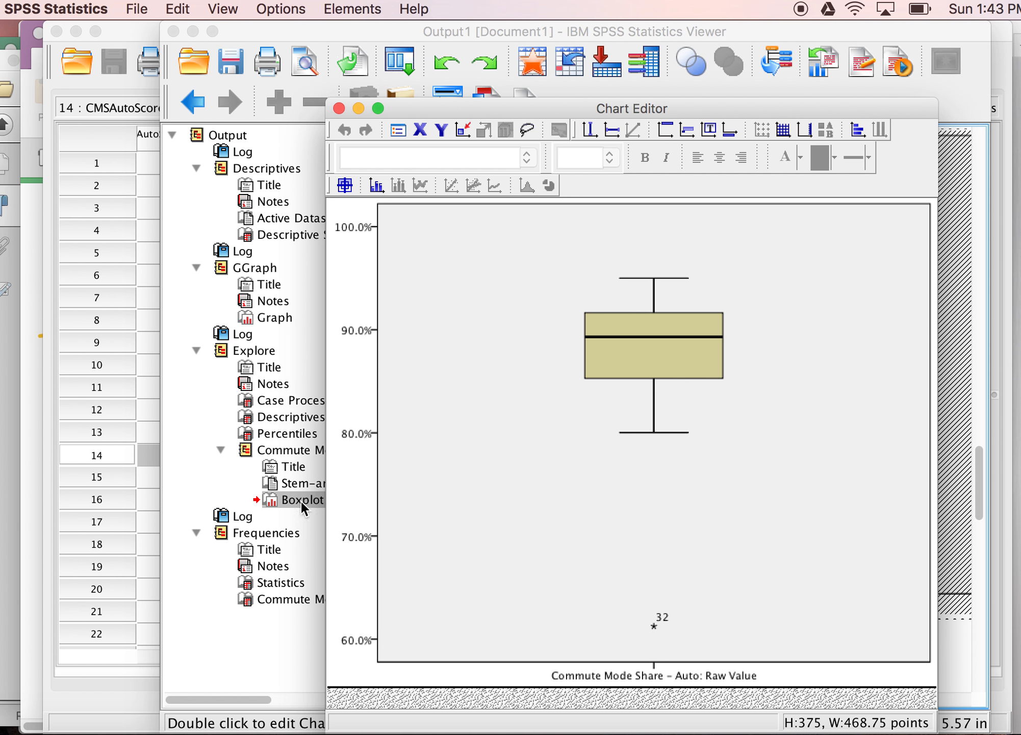
{"action": "left_click", "coordinate": [102, 470]}
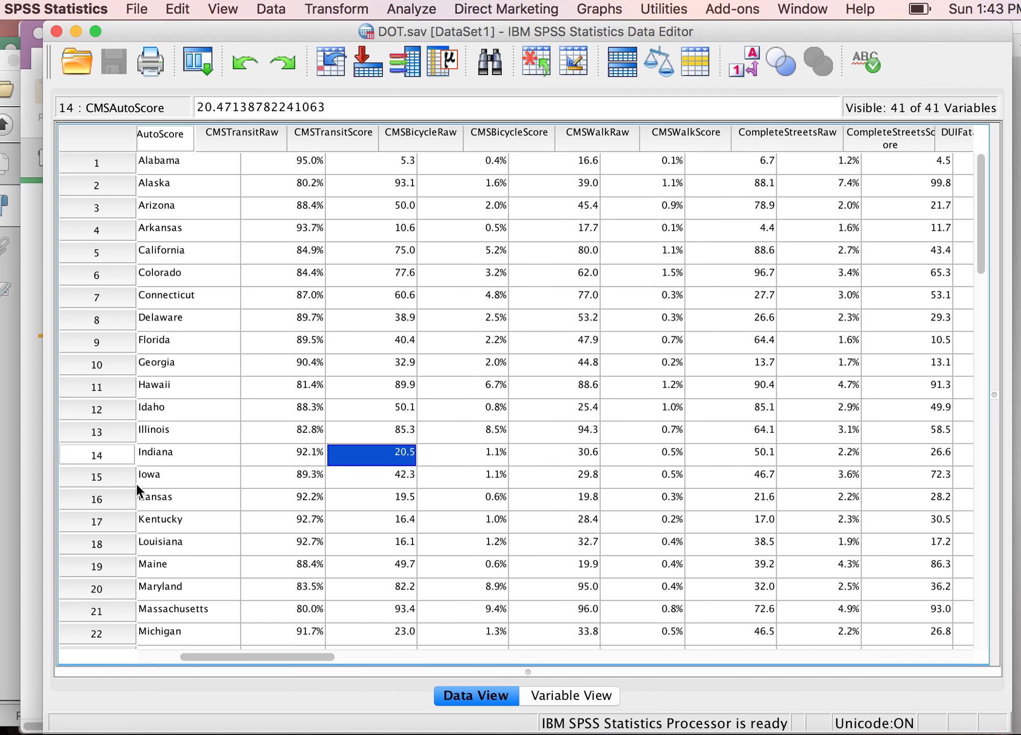
Step: Scroll down the data editor and select the New York case in row 32
{"action": "left_click", "coordinate": [135, 482]}
{"action": "scroll", "coordinate": [137, 483], "scroll_direction": "down", "scroll_amount": 12}
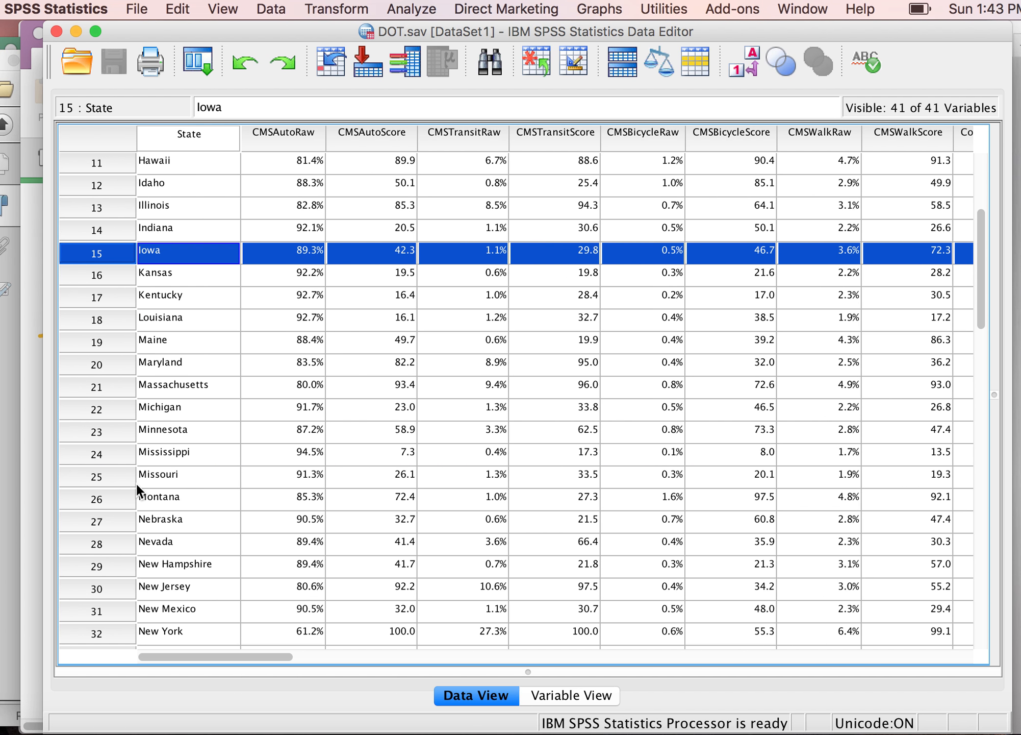
{"action": "left_click", "coordinate": [164, 584]}
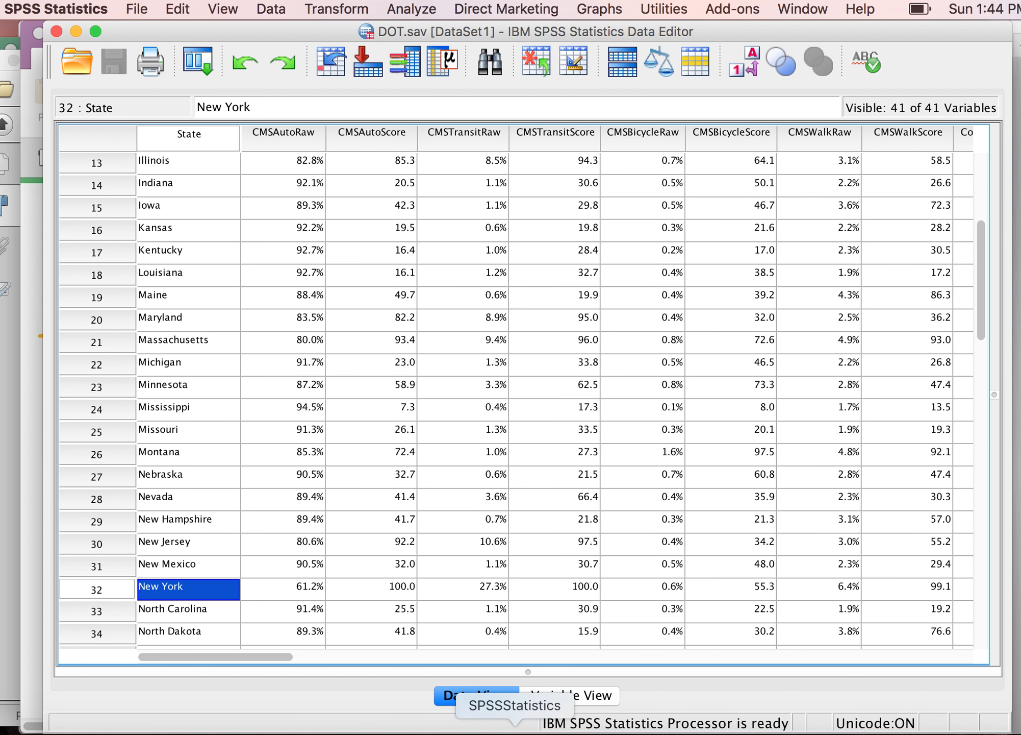
Step: Return to the output viewer and close the boxplot's Chart Editor, cancelling the close-viewer prompt
{"action": "left_click", "coordinate": [481, 732]}
{"action": "left_click", "coordinate": [515, 733]}
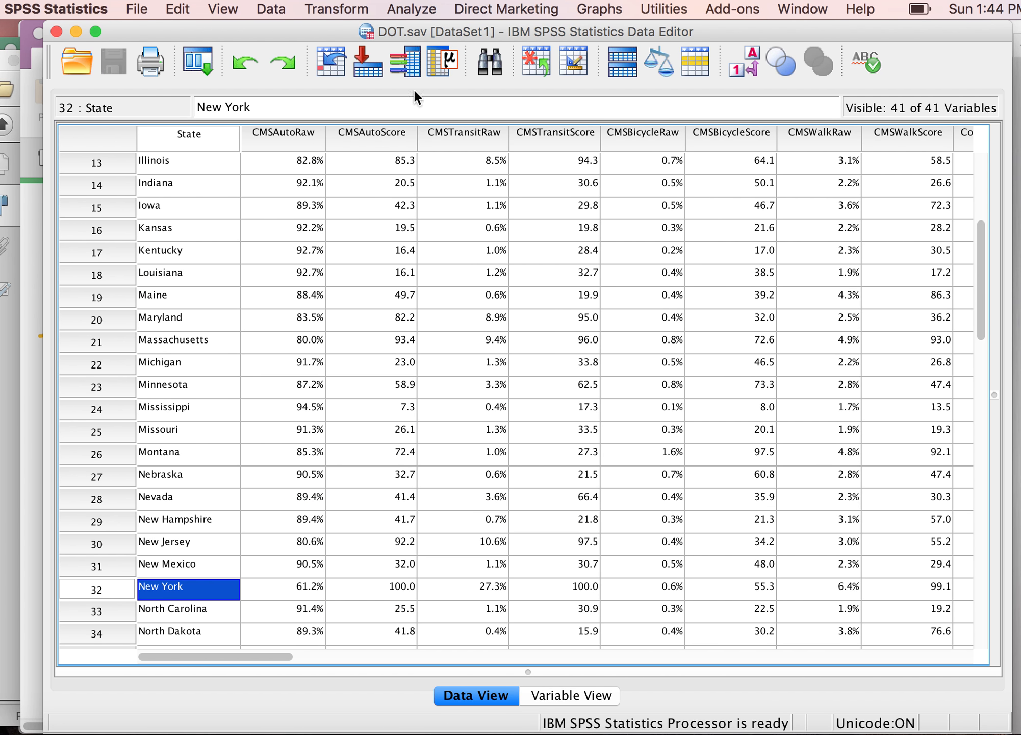
{"action": "left_click_drag", "start_coordinate": [329, 28], "coordinate": [373, 43]}
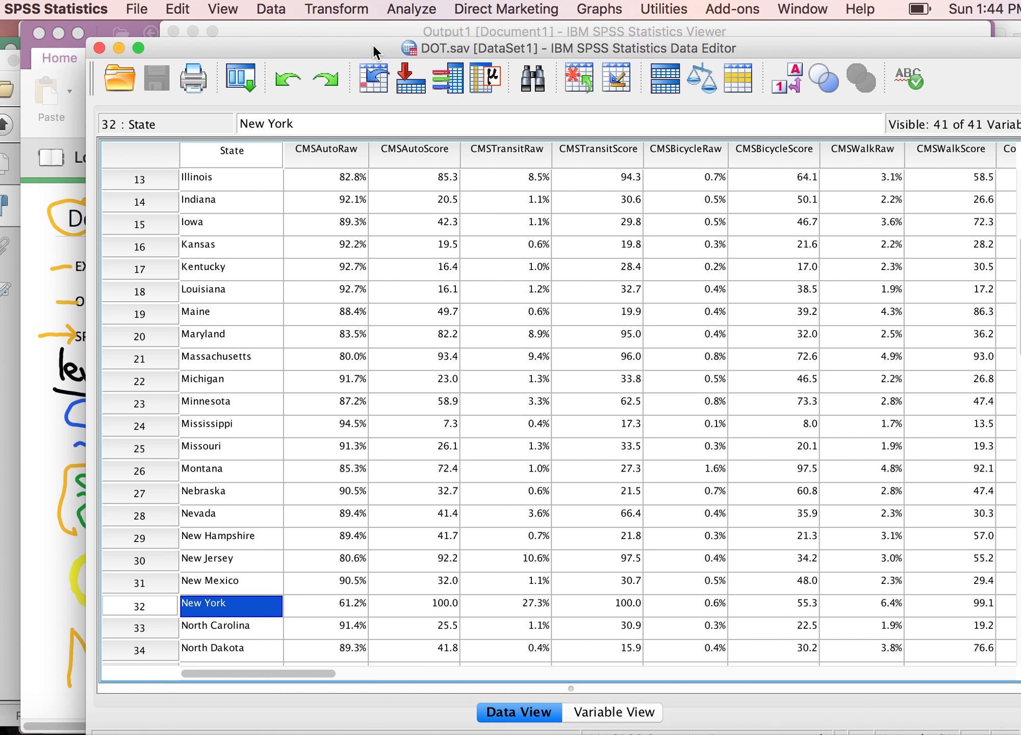
{"action": "left_click", "coordinate": [362, 26]}
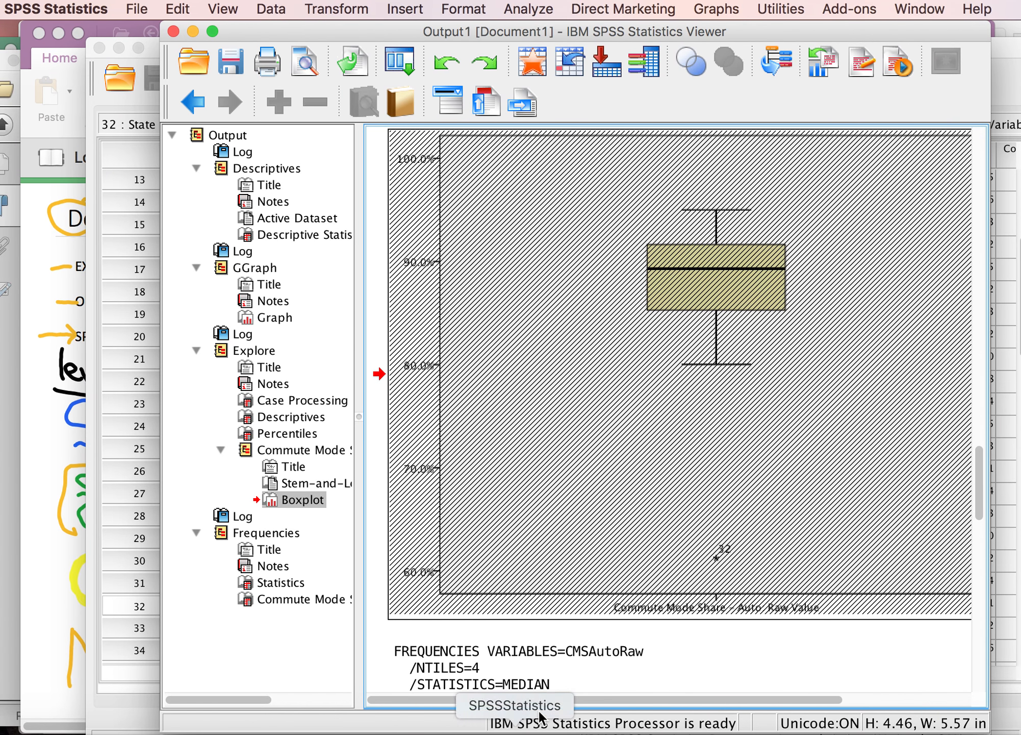
{"action": "left_click", "coordinate": [1005, 77]}
{"action": "left_click", "coordinate": [996, 35]}
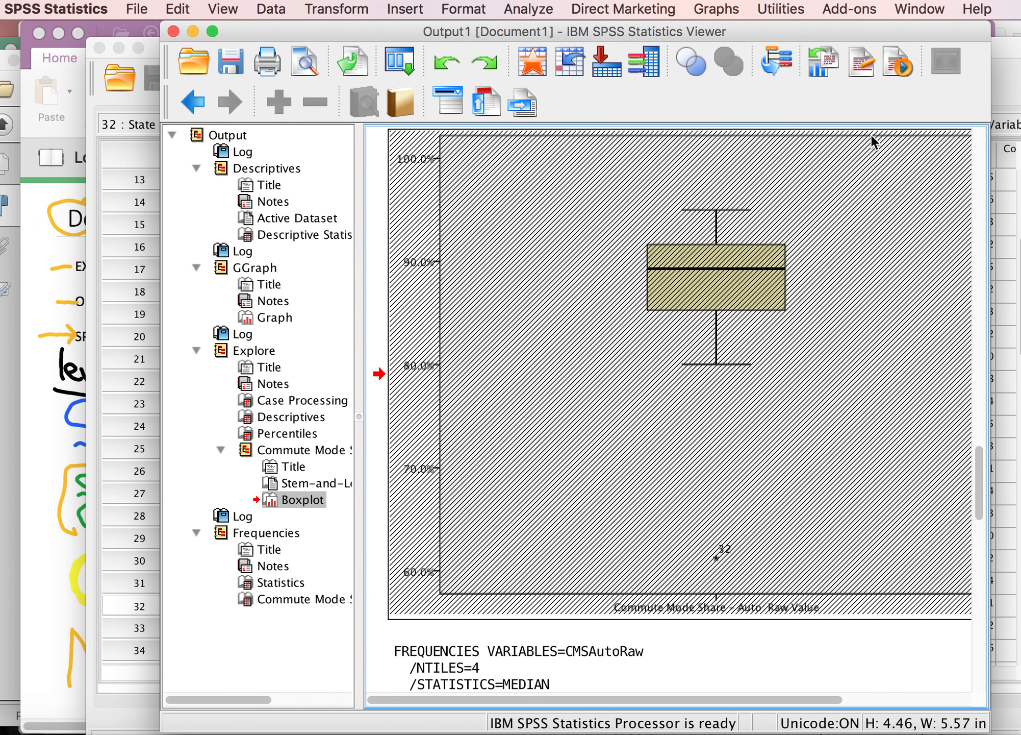
{"action": "left_click", "coordinate": [175, 31]}
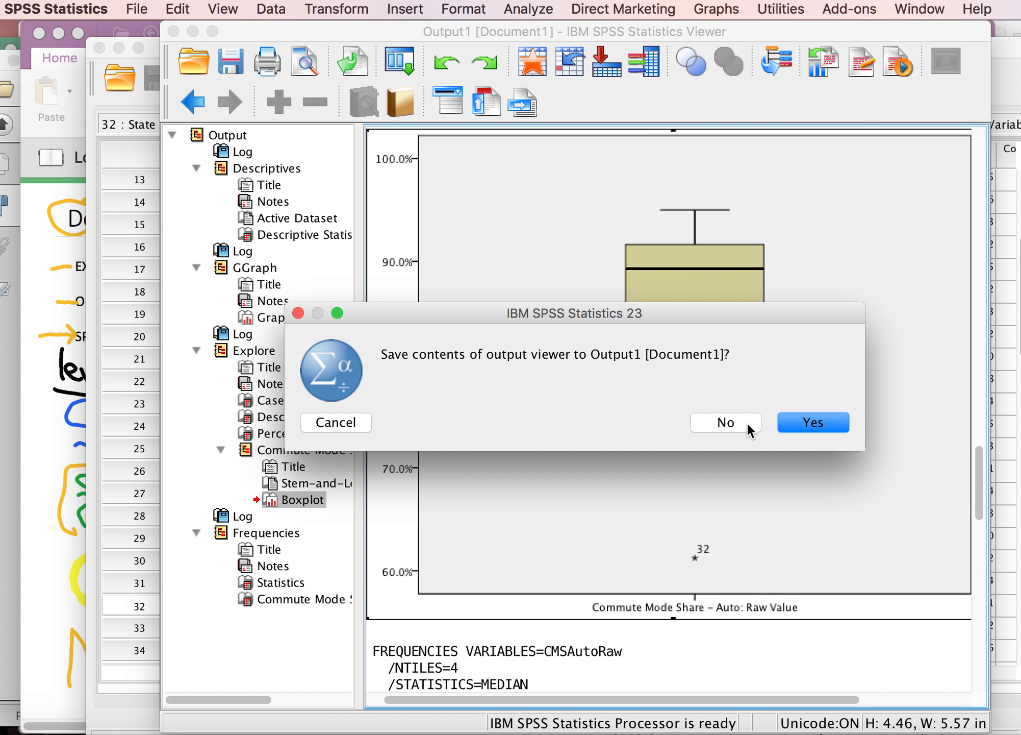
{"action": "left_click", "coordinate": [336, 422]}
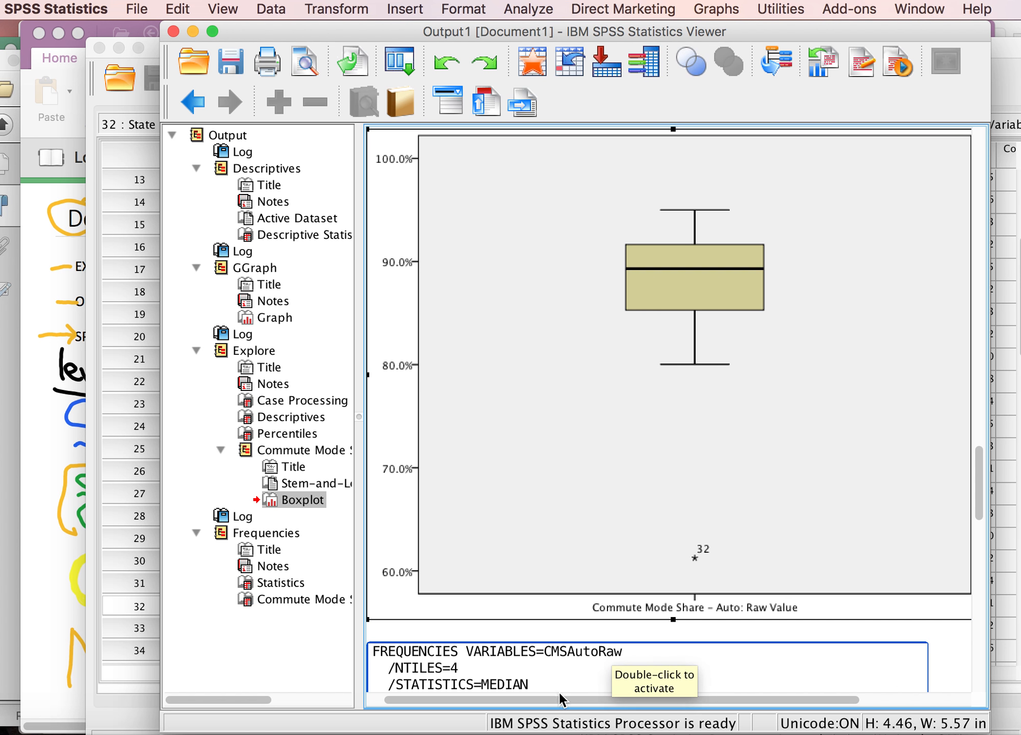
Step: Examine the Pharmacotherapy dispensed n (%) rows of the article's Table 1 alongside the descriptive statistics notes
{"action": "left_click", "coordinate": [483, 728]}
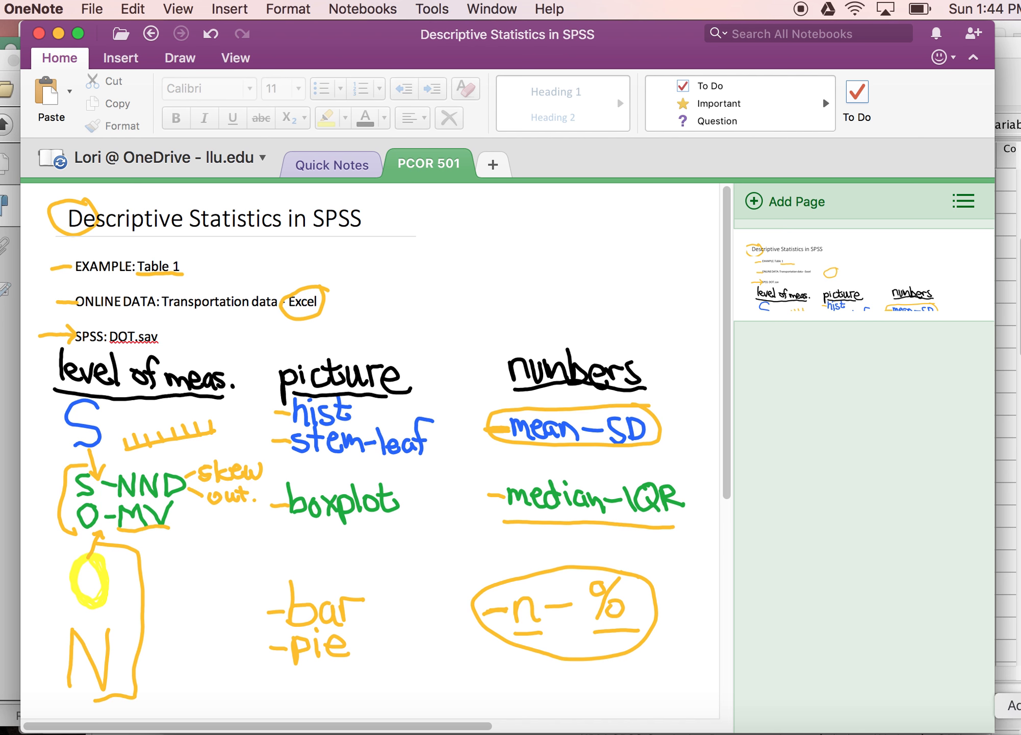
{"action": "left_click", "coordinate": [1018, 731]}
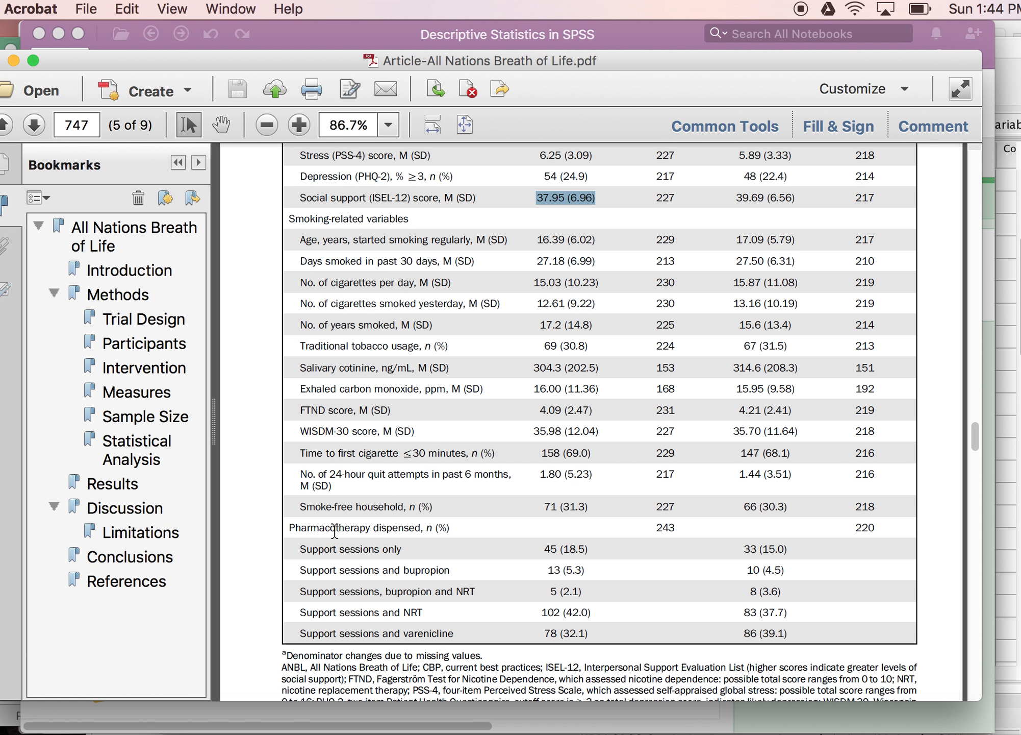
{"action": "left_click_drag", "start_coordinate": [428, 528], "coordinate": [450, 529]}
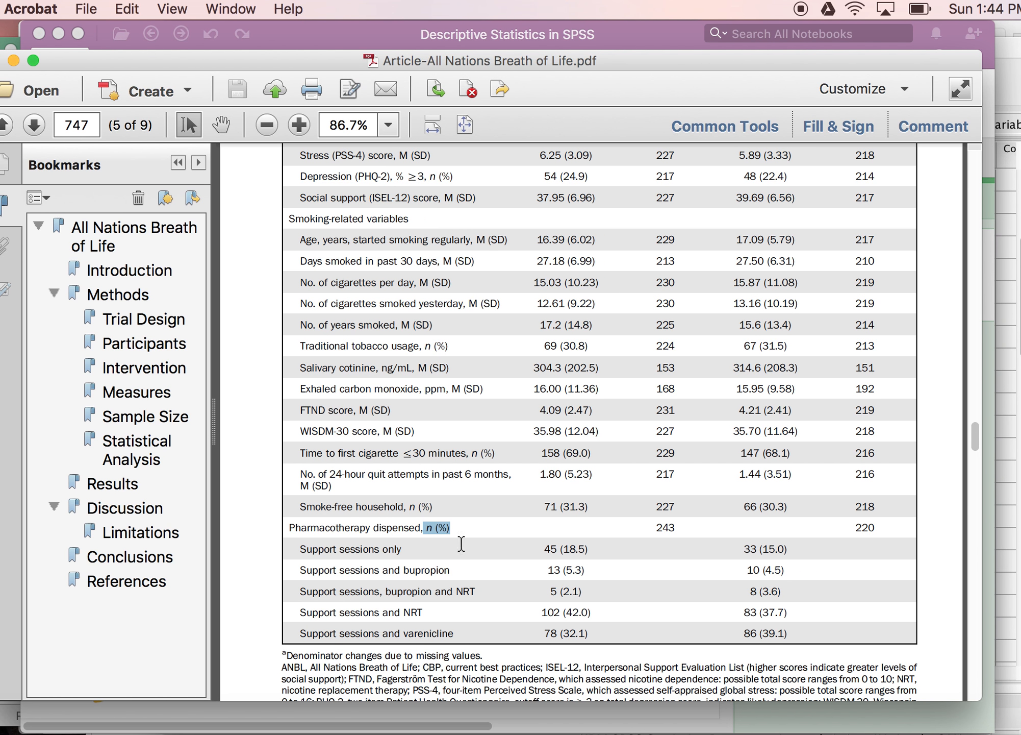
{"action": "left_click", "coordinate": [550, 548]}
{"action": "double_click", "coordinate": [550, 548]}
{"action": "double_click", "coordinate": [573, 549]}
{"action": "double_click", "coordinate": [553, 569]}
{"action": "double_click", "coordinate": [575, 568]}
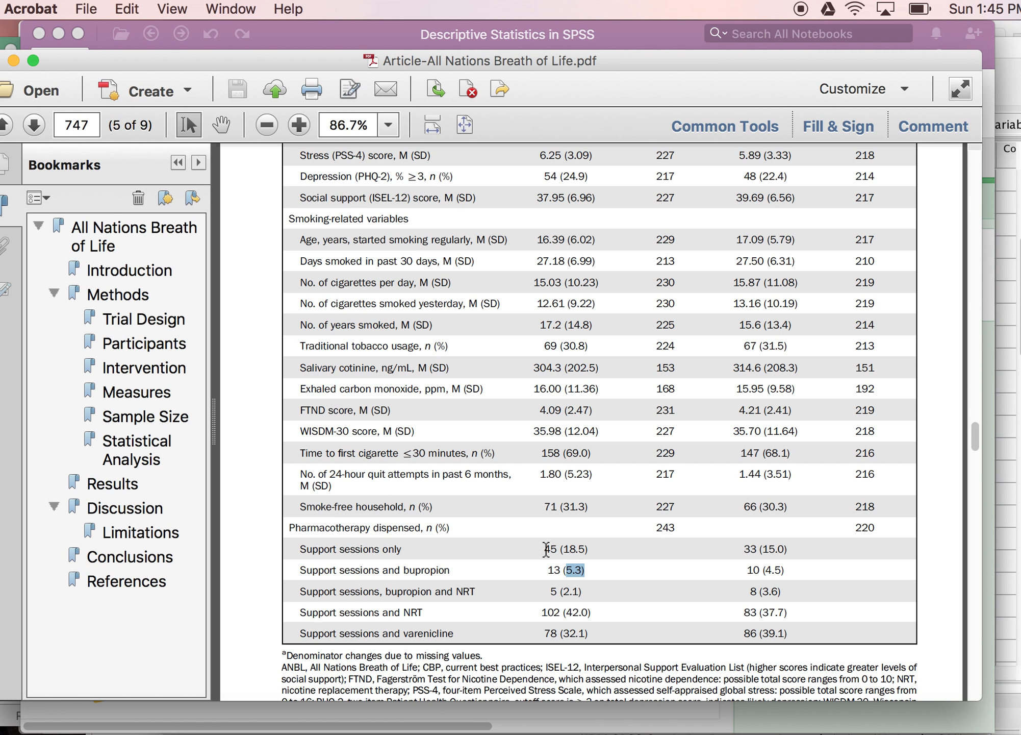
{"action": "double_click", "coordinate": [661, 528]}
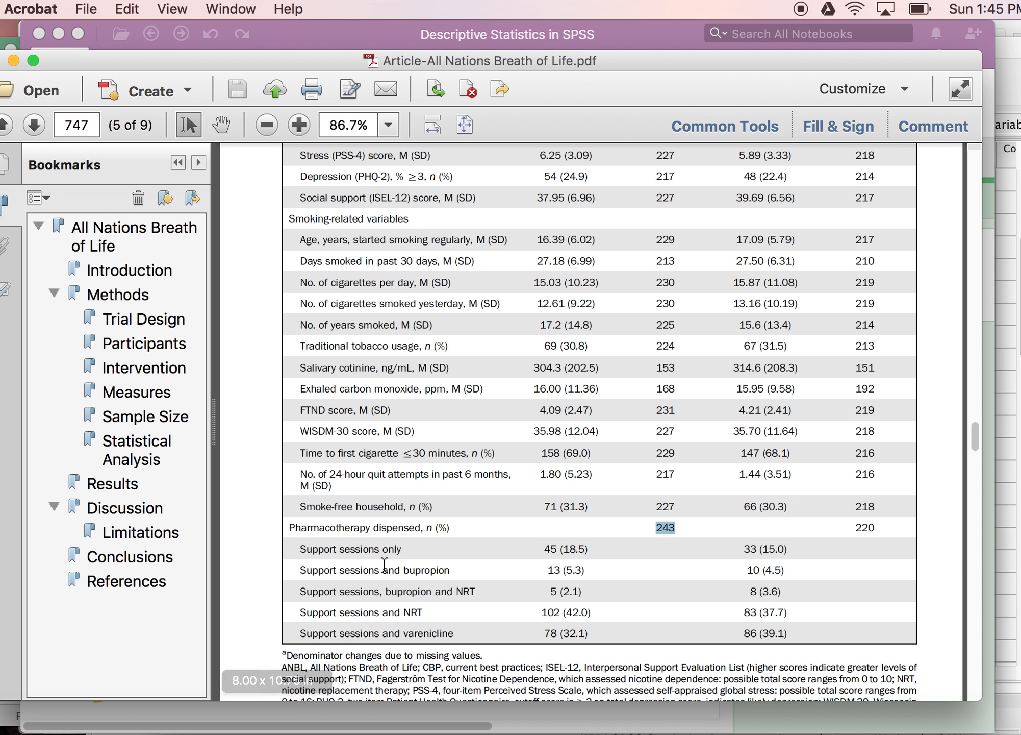
{"action": "scroll", "coordinate": [384, 625], "scroll_direction": "up", "scroll_amount": 5}
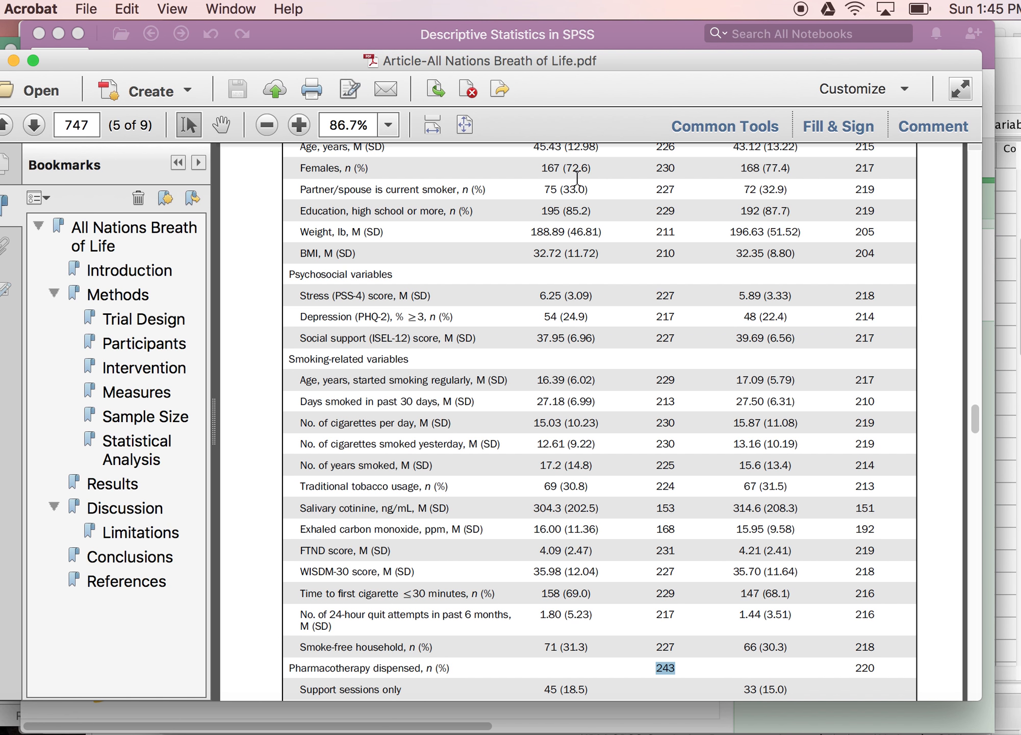
{"action": "scroll", "coordinate": [536, 392], "scroll_direction": "down", "scroll_amount": 5}
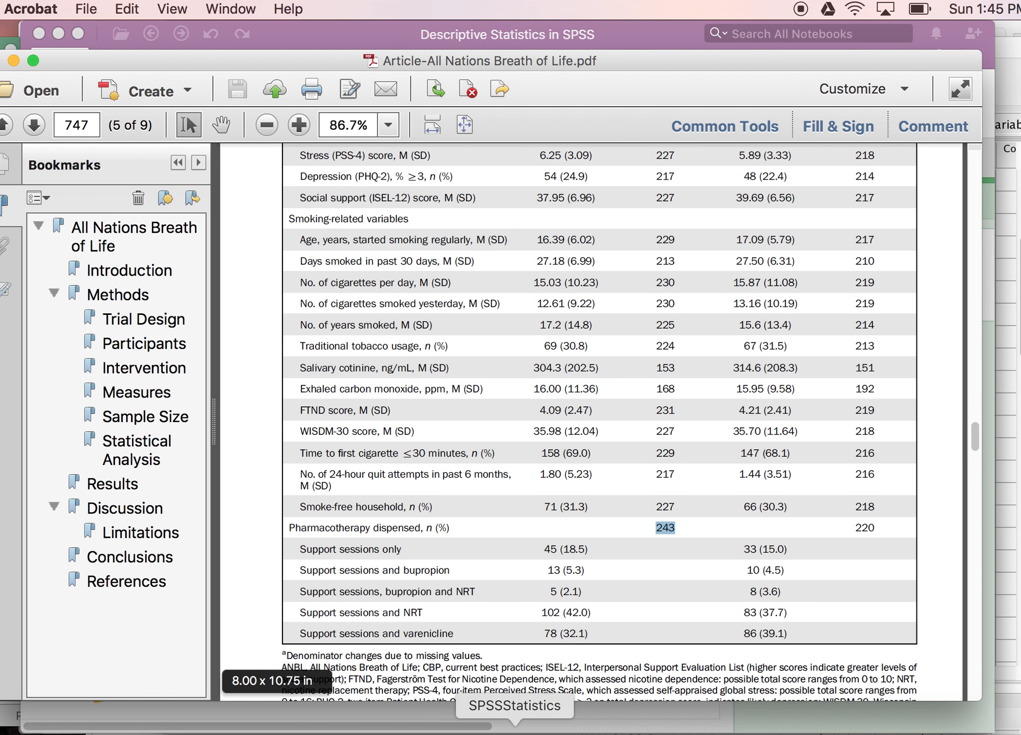
Step: Open Frequencies from the data editor and replace CMSAutoRaw with CompleteStreetsScore as the analysed variable
{"action": "left_click", "coordinate": [517, 731]}
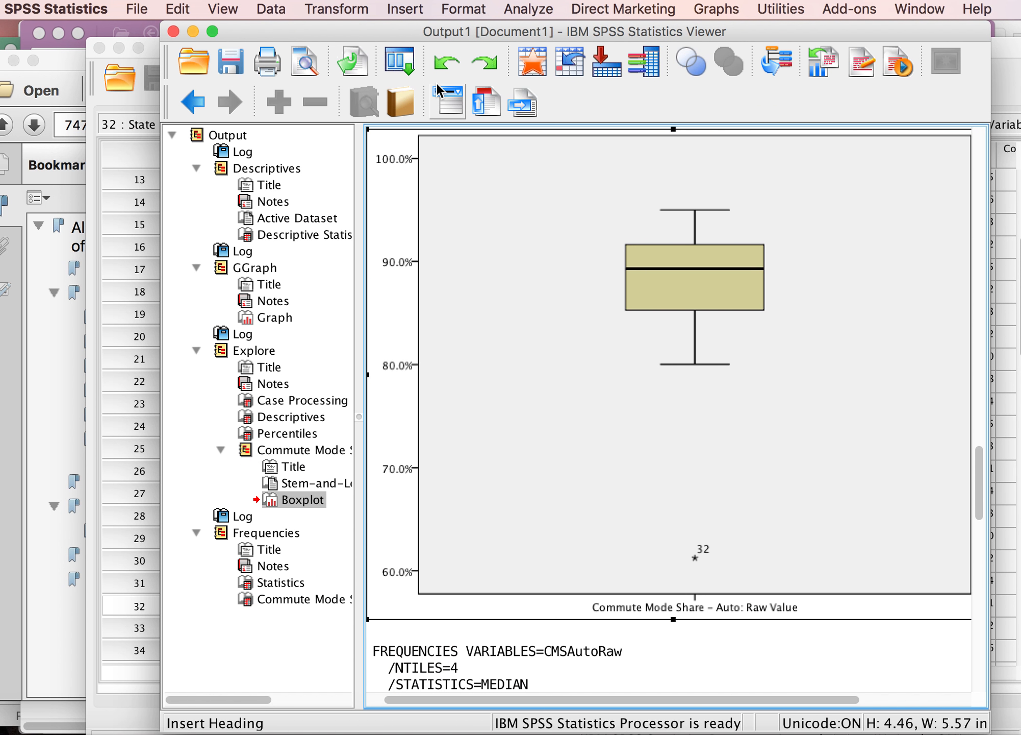
{"action": "left_click", "coordinate": [134, 101]}
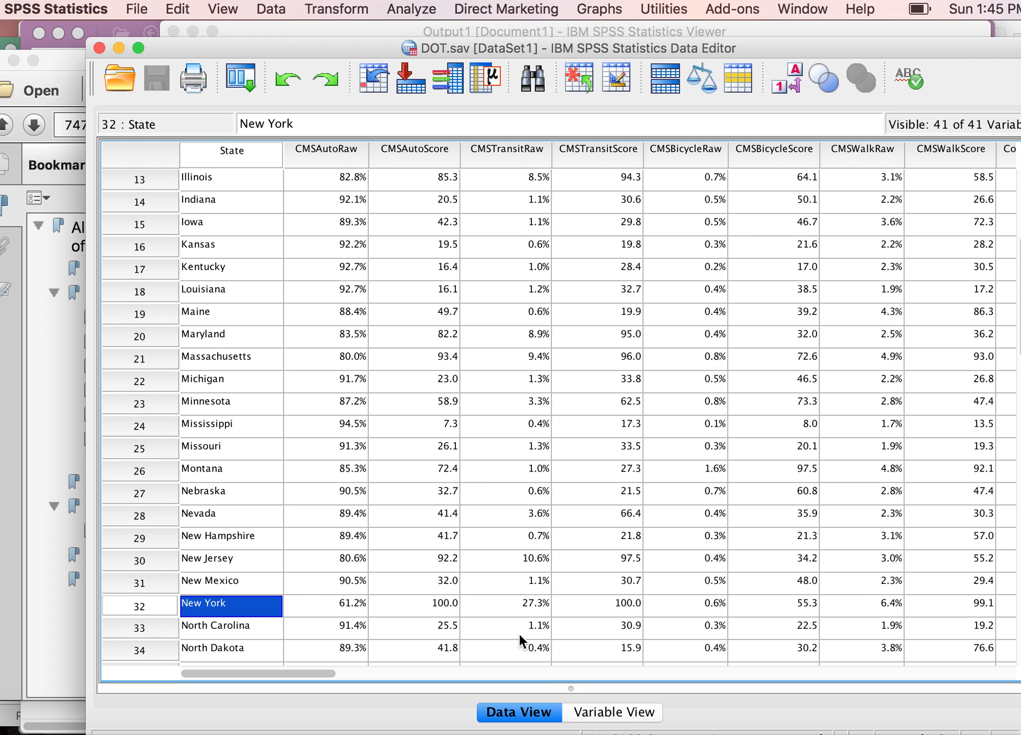
{"action": "left_click", "coordinate": [424, 8]}
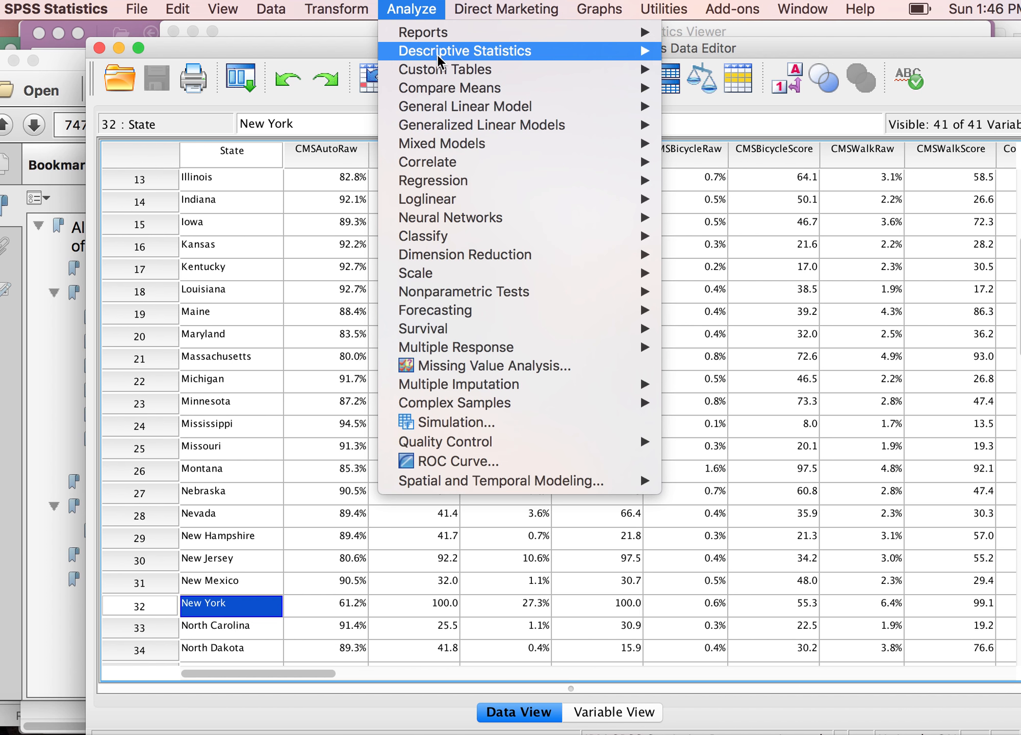
{"action": "mouse_move", "coordinate": [464, 51]}
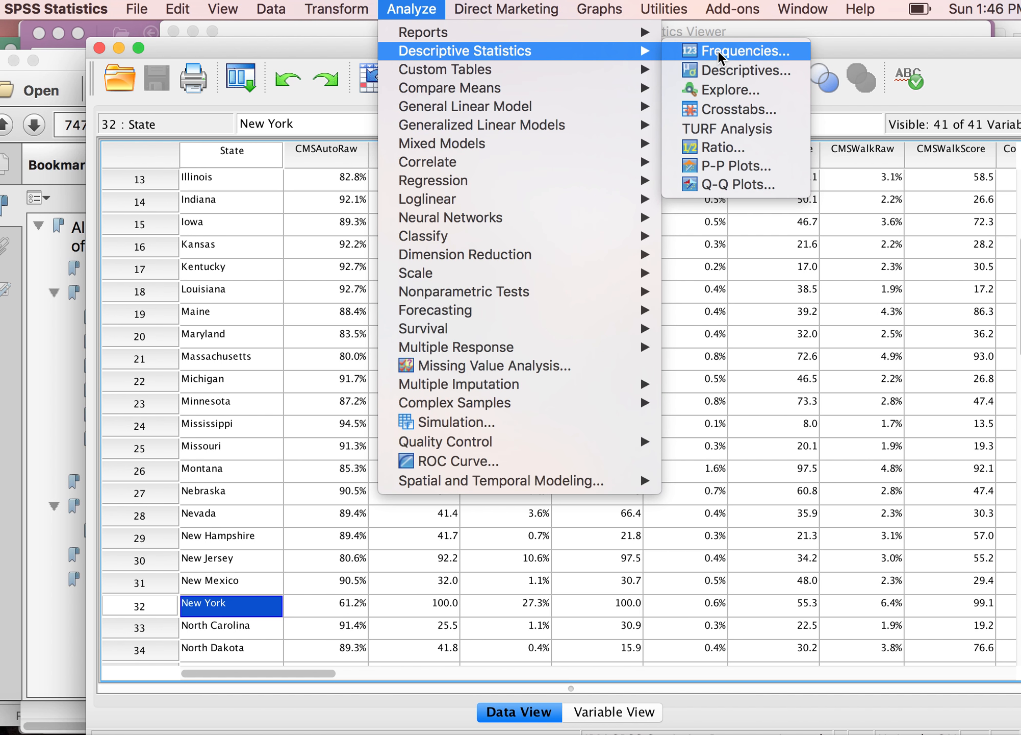
{"action": "left_click", "coordinate": [714, 51]}
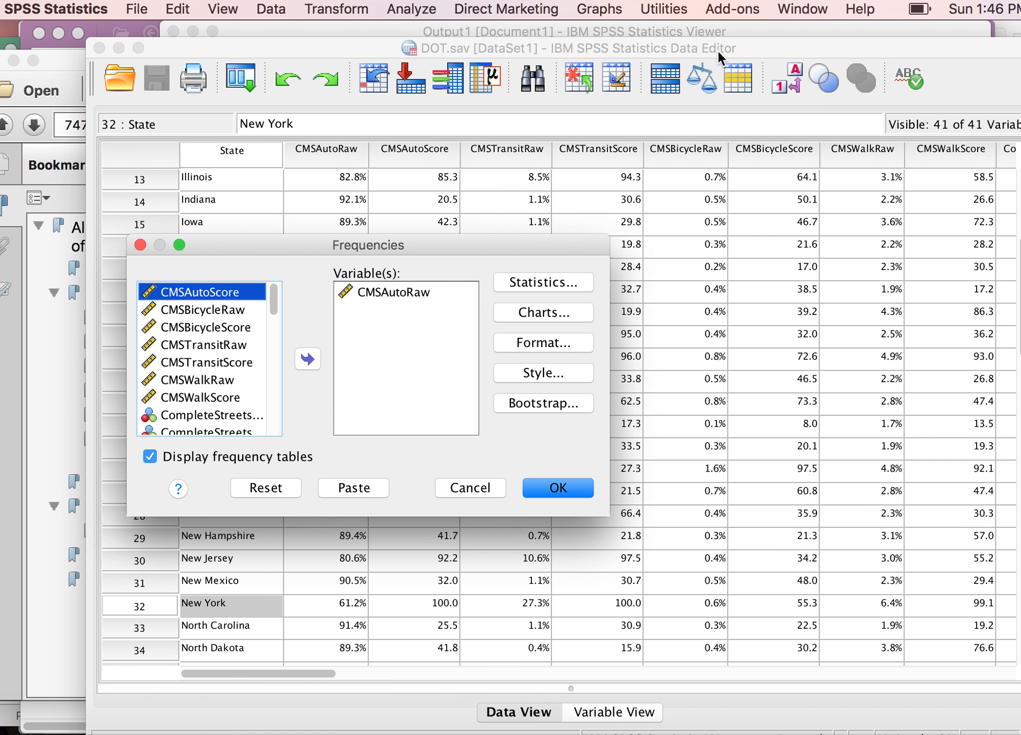
{"action": "left_click", "coordinate": [391, 292]}
{"action": "left_click", "coordinate": [307, 359]}
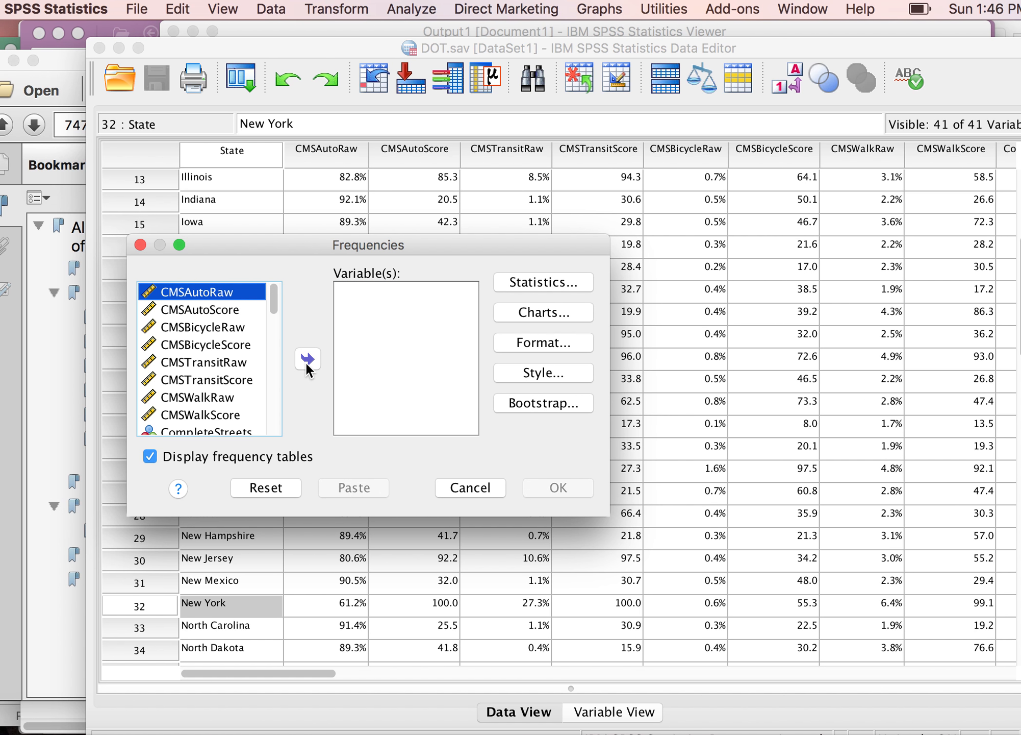
{"action": "left_click", "coordinate": [273, 426]}
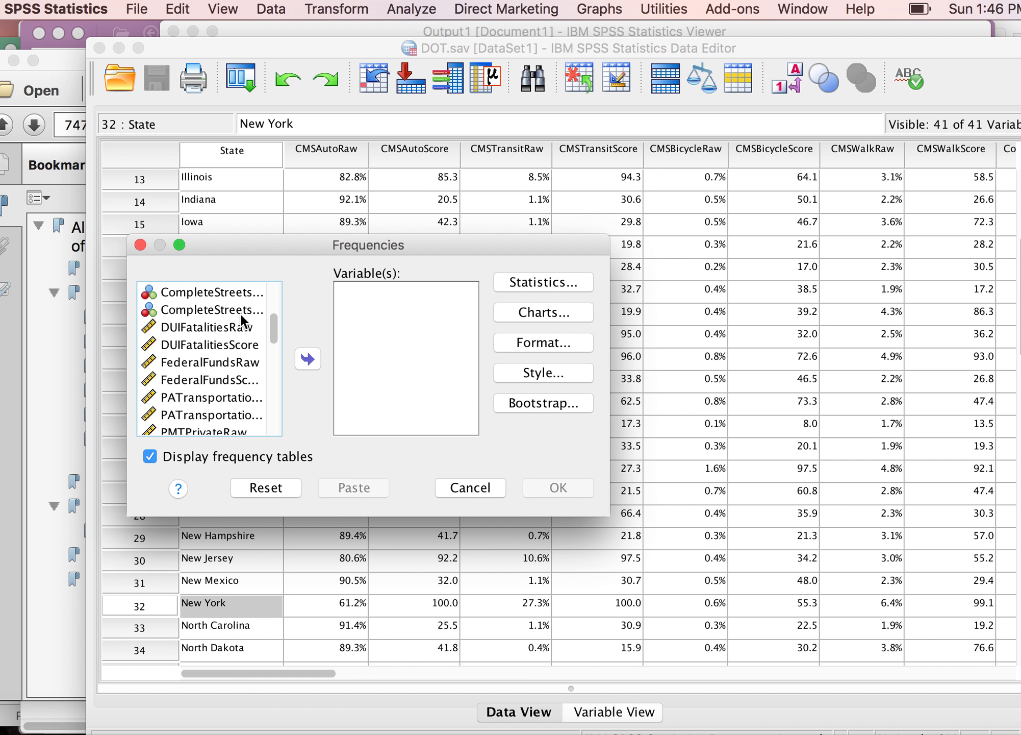
{"action": "left_click", "coordinate": [263, 312]}
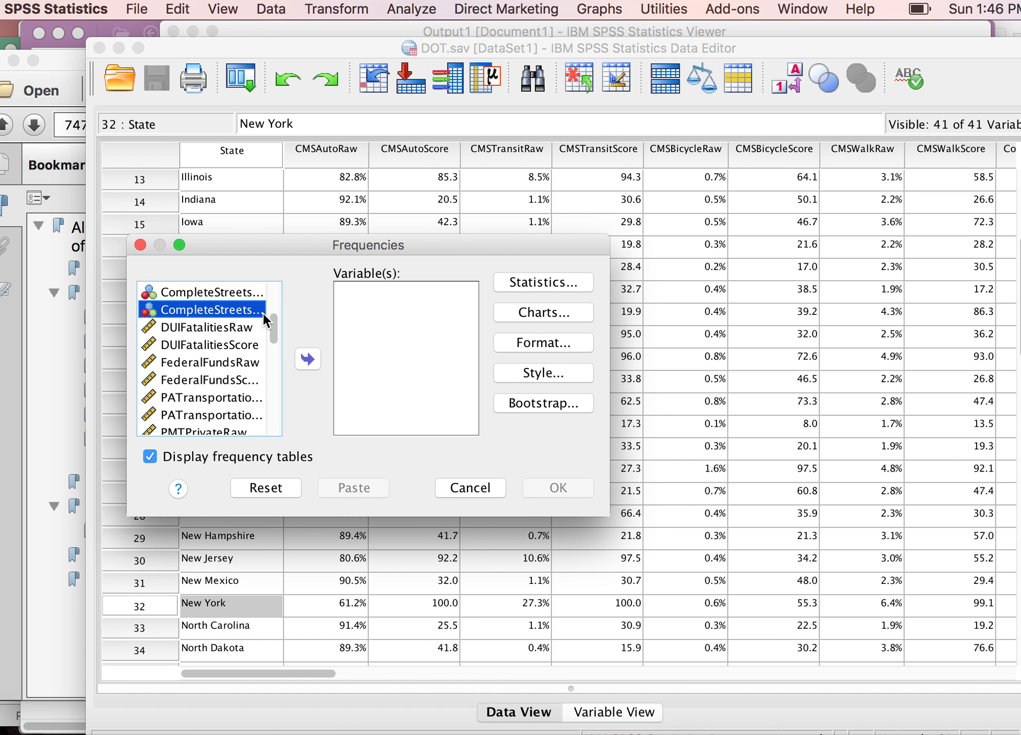
{"action": "left_click", "coordinate": [307, 359]}
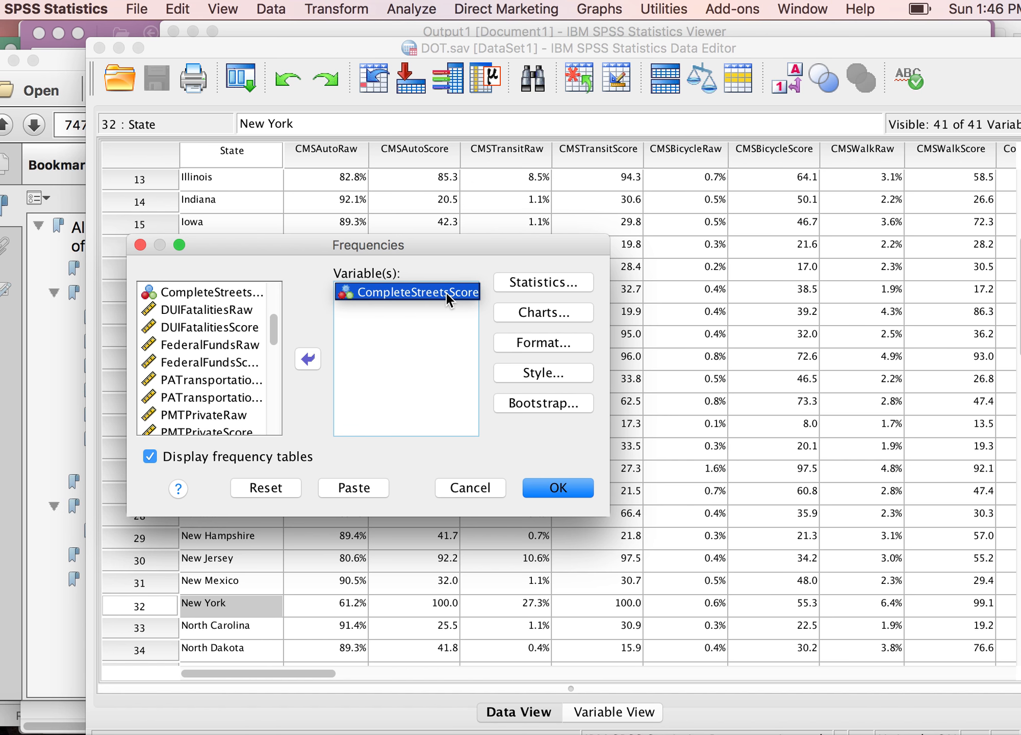
Step: Turn off the Median statistic and run Frequencies on CompleteStreetsScore
{"action": "left_click", "coordinate": [524, 279]}
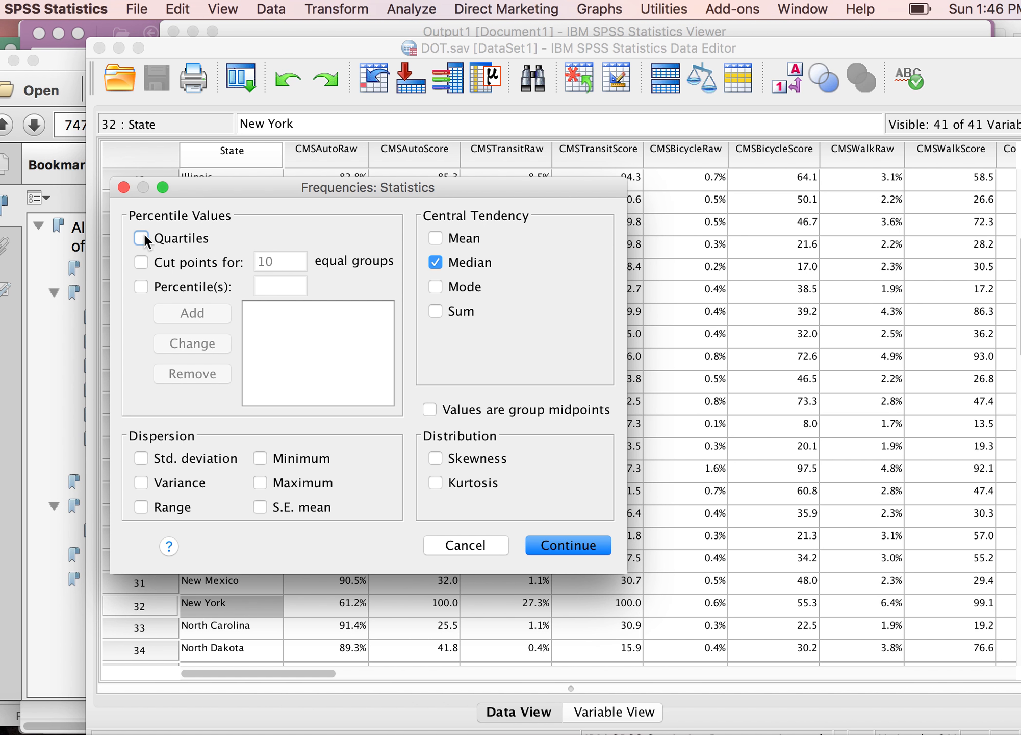
{"action": "left_click", "coordinate": [435, 262]}
{"action": "left_click", "coordinate": [566, 543]}
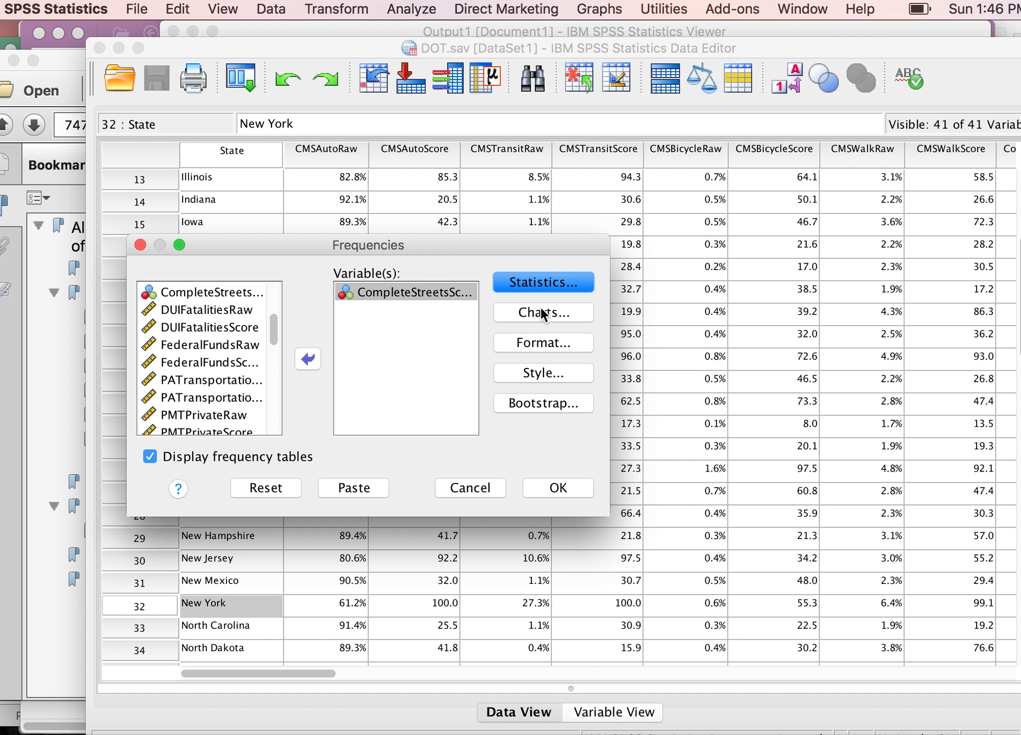
{"action": "left_click", "coordinate": [561, 488]}
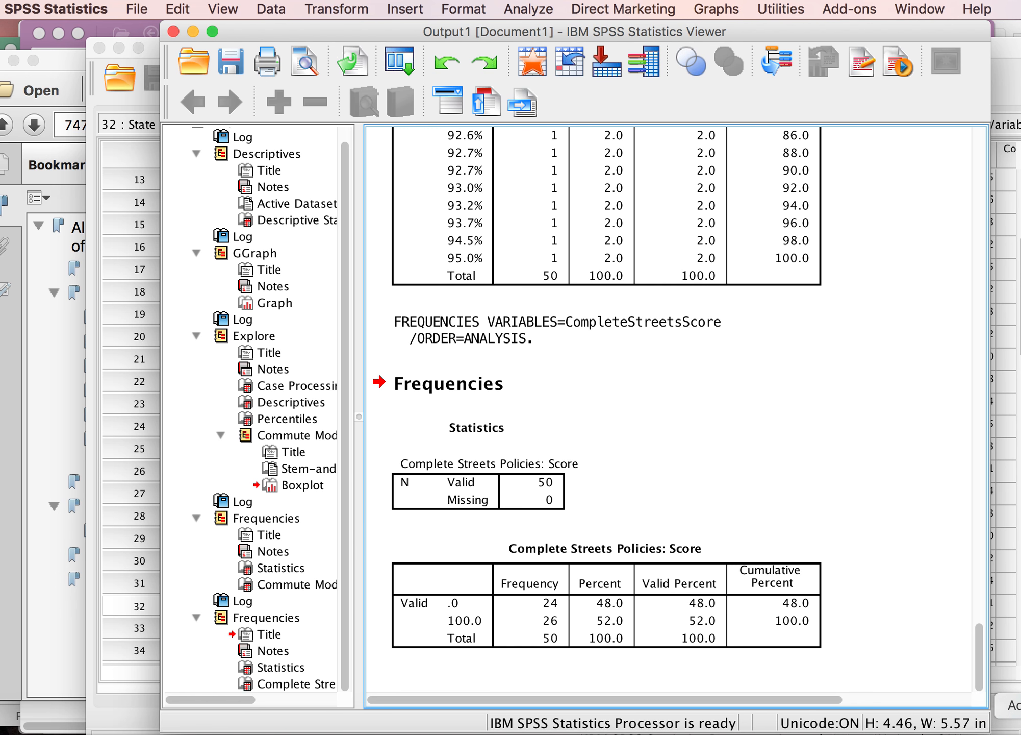
Step: Compare the article's support-session counts and percentages with the Complete Streets frequency table in the output
{"action": "left_click", "coordinate": [1019, 732]}
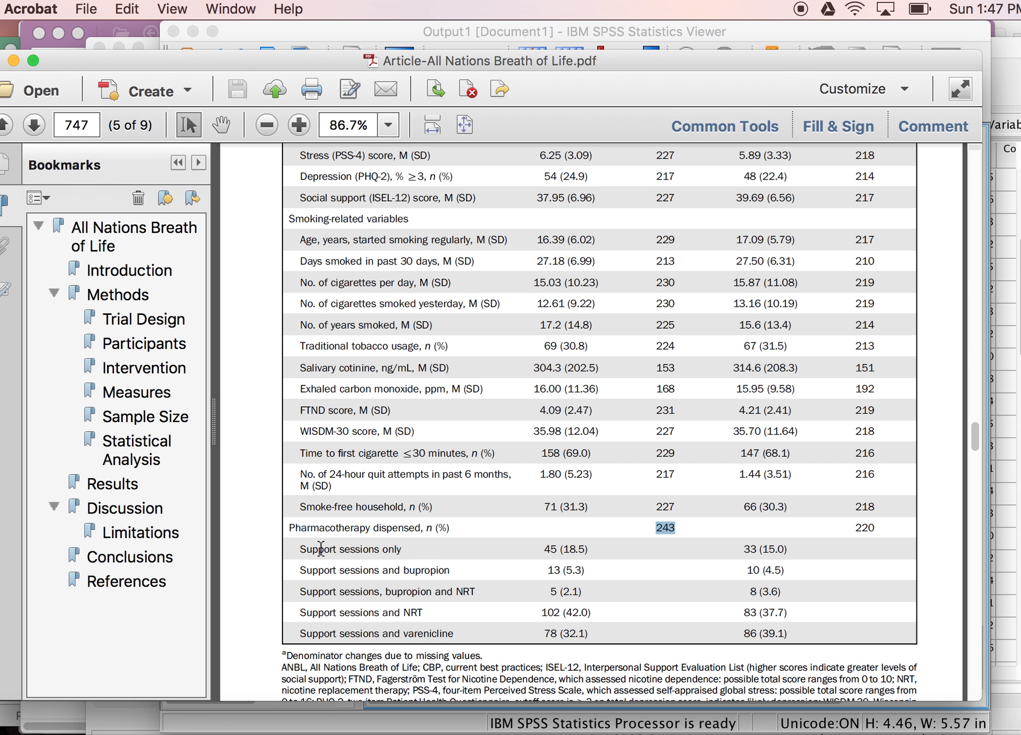
{"action": "left_click_drag", "start_coordinate": [299, 549], "coordinate": [435, 555]}
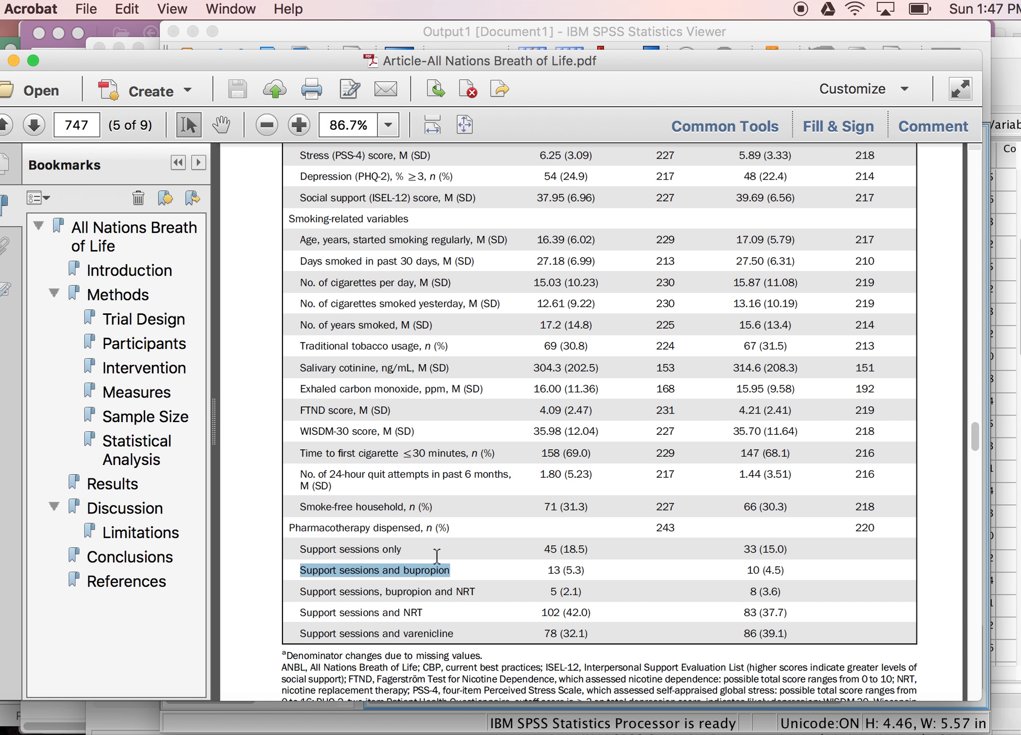
{"action": "double_click", "coordinate": [550, 550]}
{"action": "left_click_drag", "start_coordinate": [549, 570], "coordinate": [575, 569]}
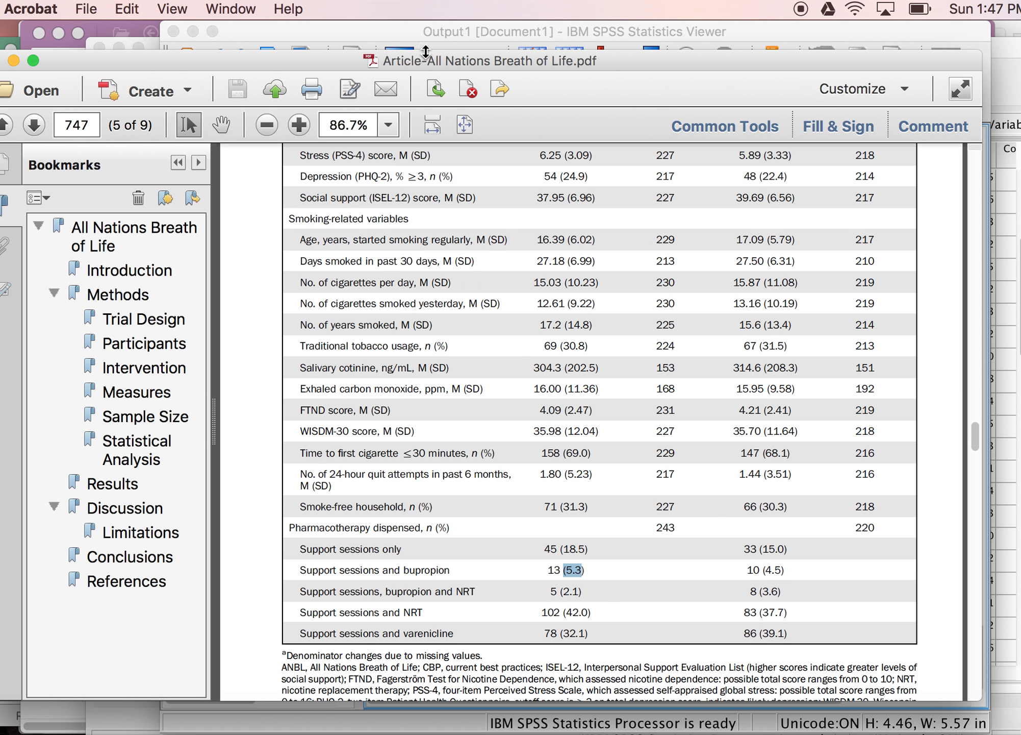
{"action": "left_click", "coordinate": [402, 25]}
{"action": "left_click", "coordinate": [566, 601]}
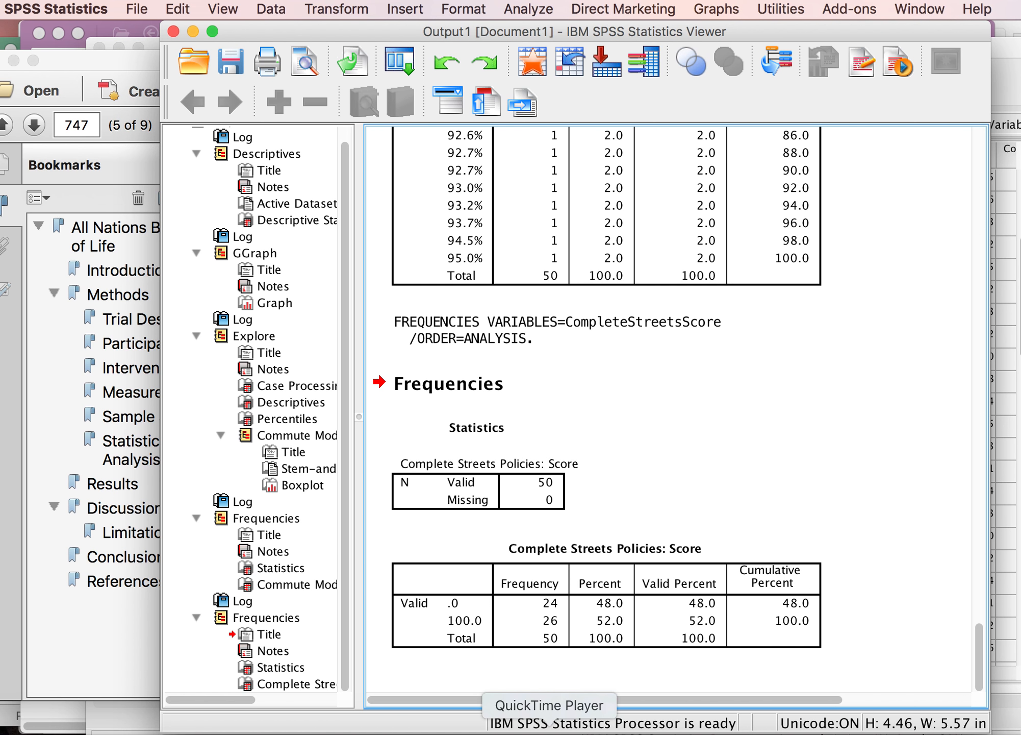
{"action": "left_click", "coordinate": [549, 730]}
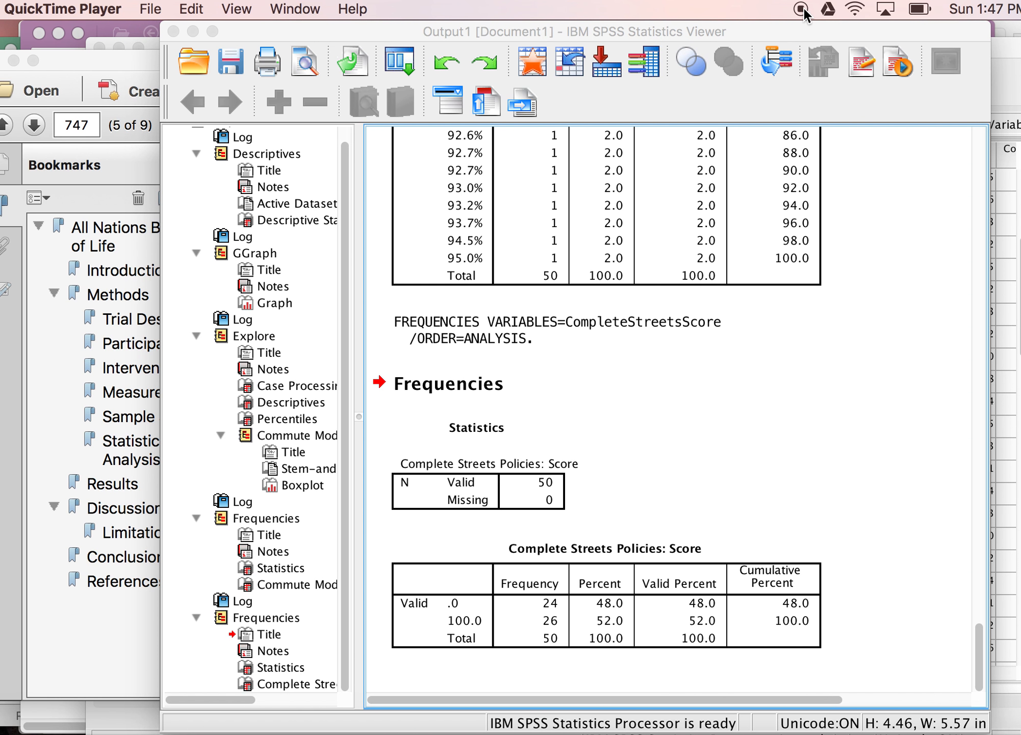